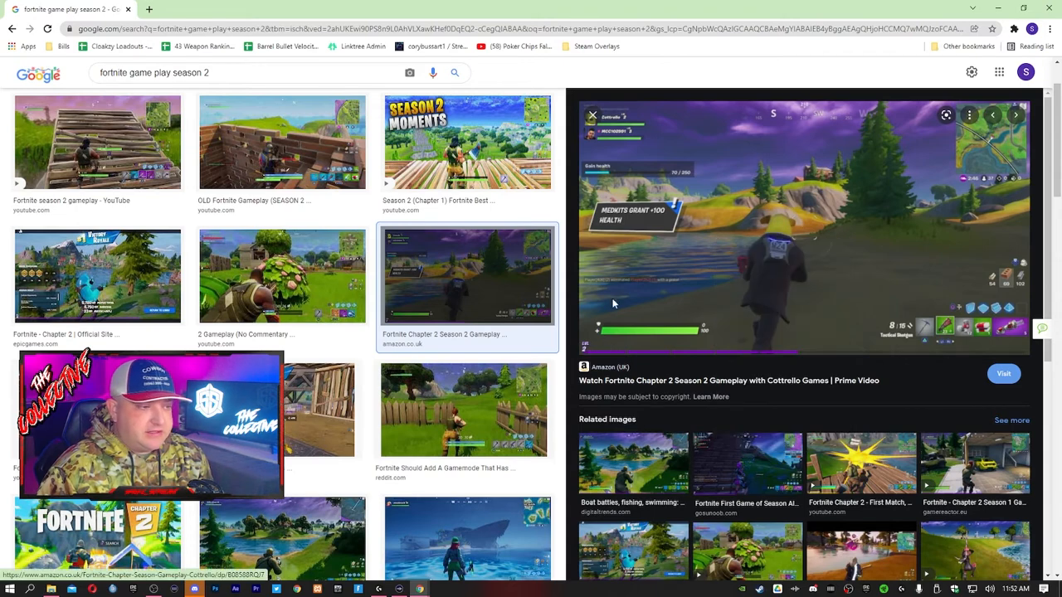
# Save the previewed Fortnite Chapter 2 Season 2 gameplay image to the computer
pyautogui.click(531, 357)
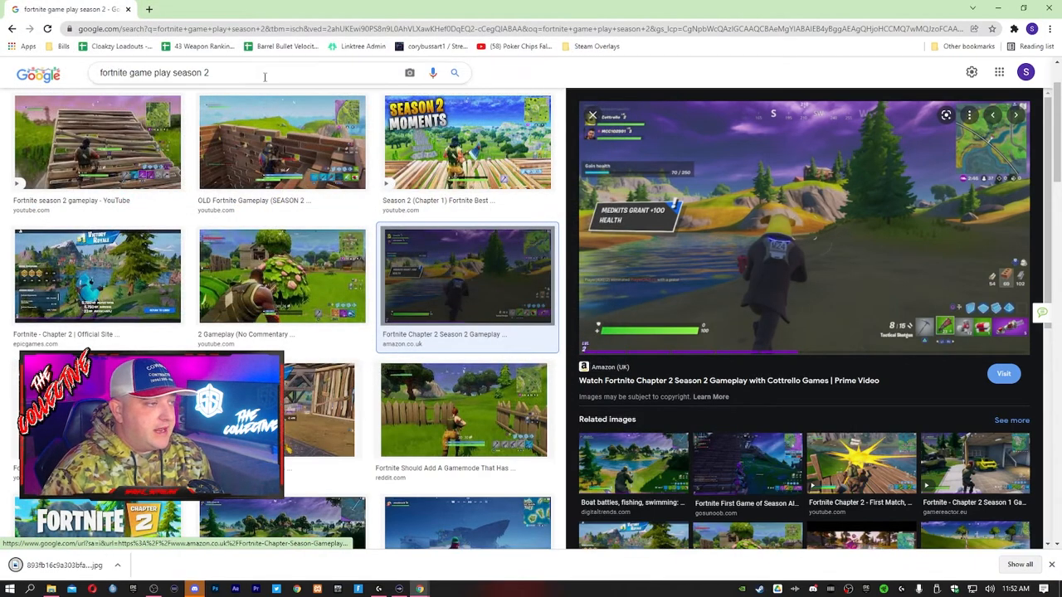
# Go to streamelements.com and open the account dashboard
pyautogui.click(286, 30)
pyautogui.write('streamelem')
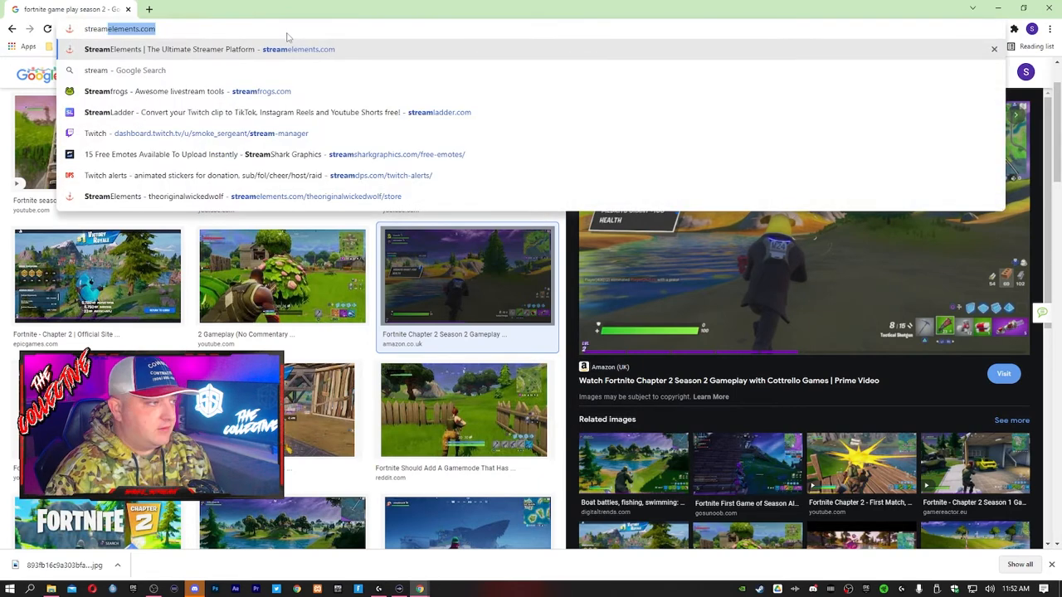
pyautogui.write('ents')
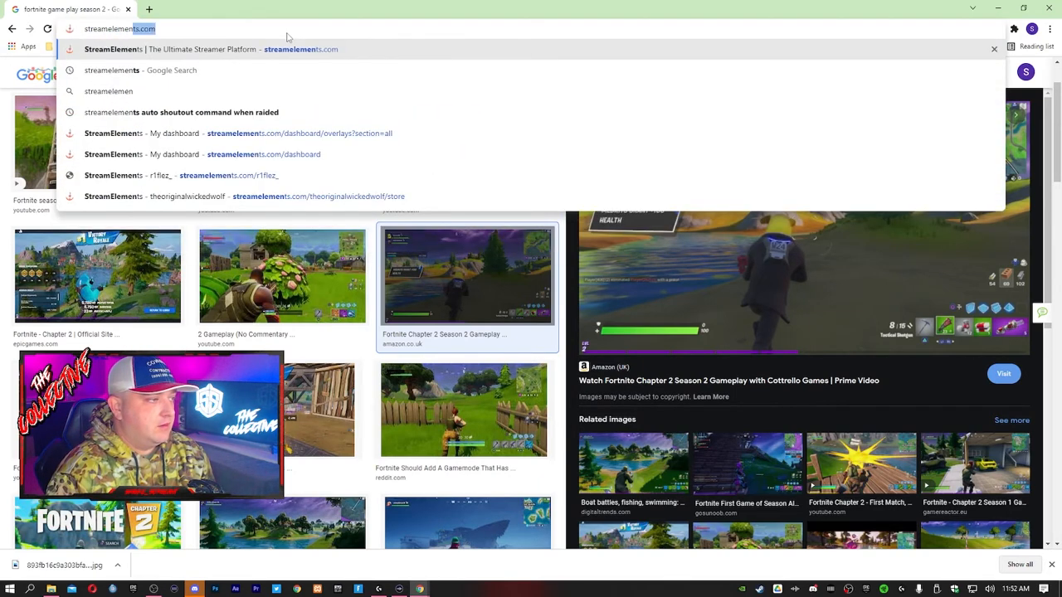
pyautogui.press('Return')
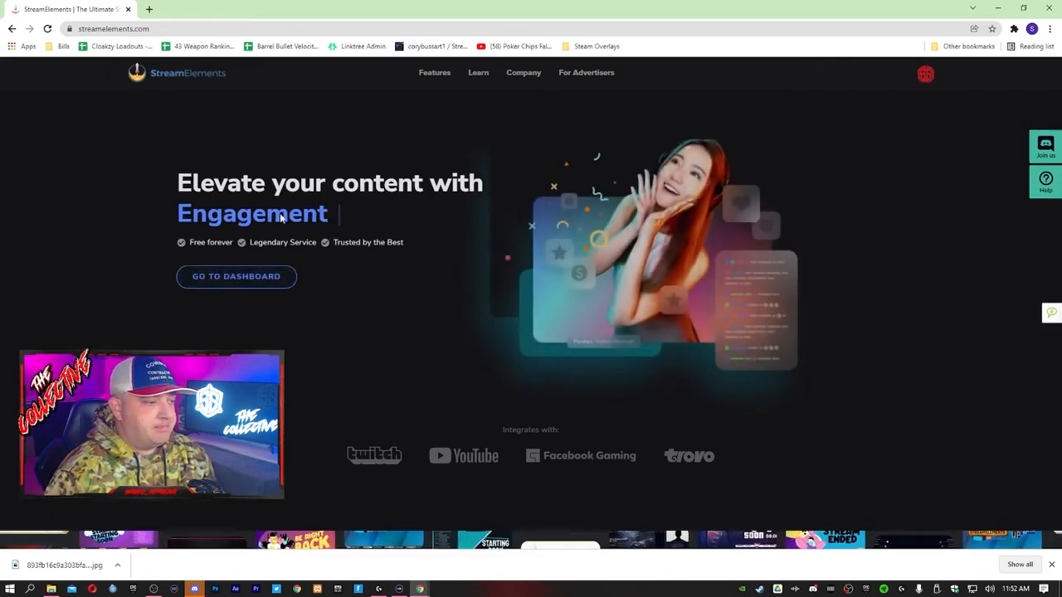
pyautogui.click(260, 277)
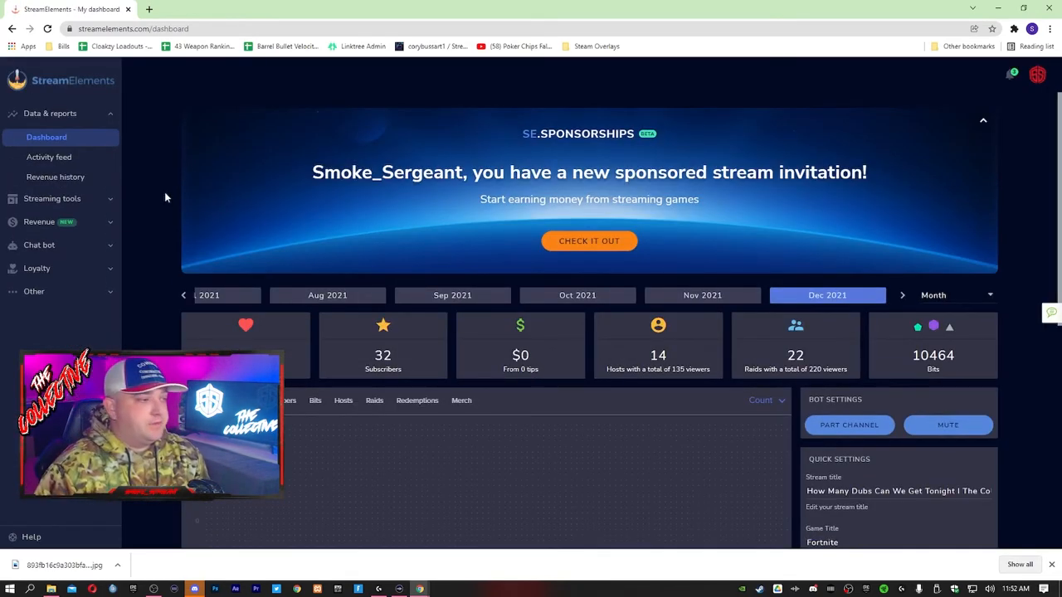
# Create a new blank overlay among the StreamElements overlays with 1080p resolution
pyautogui.click(83, 200)
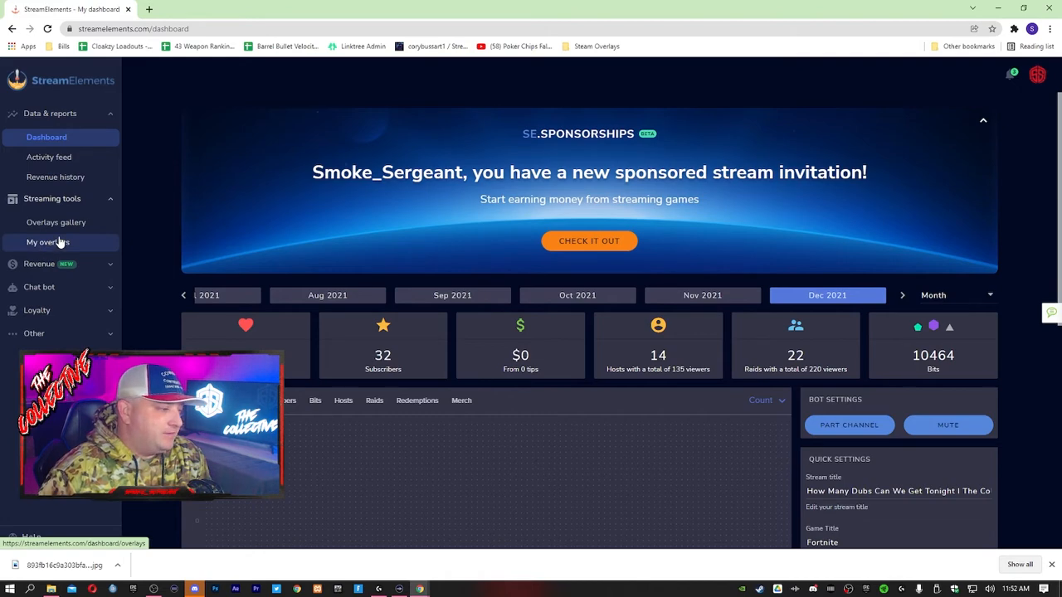
pyautogui.click(60, 241)
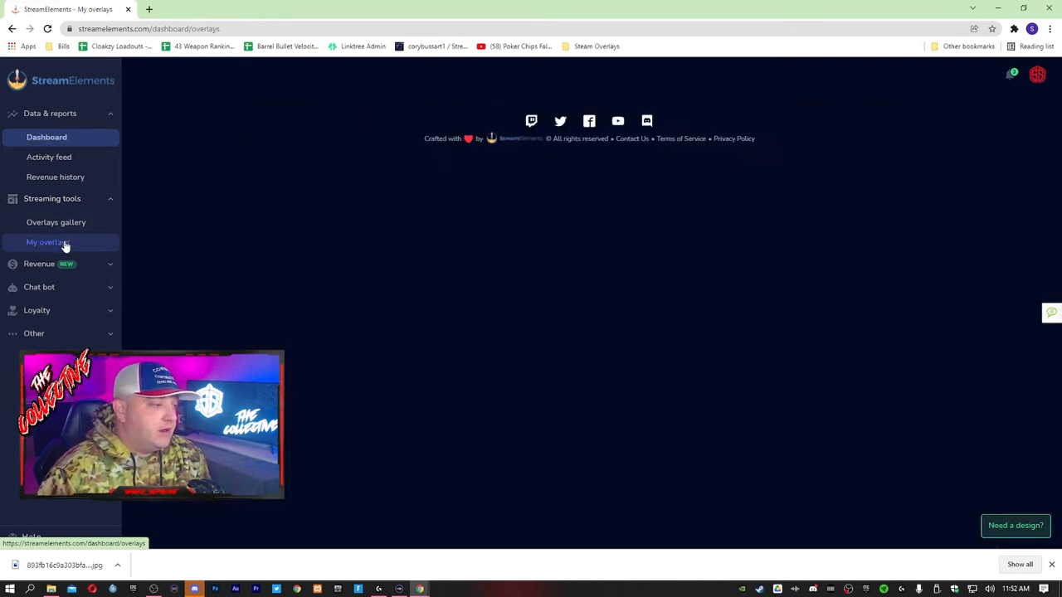
pyautogui.click(899, 120)
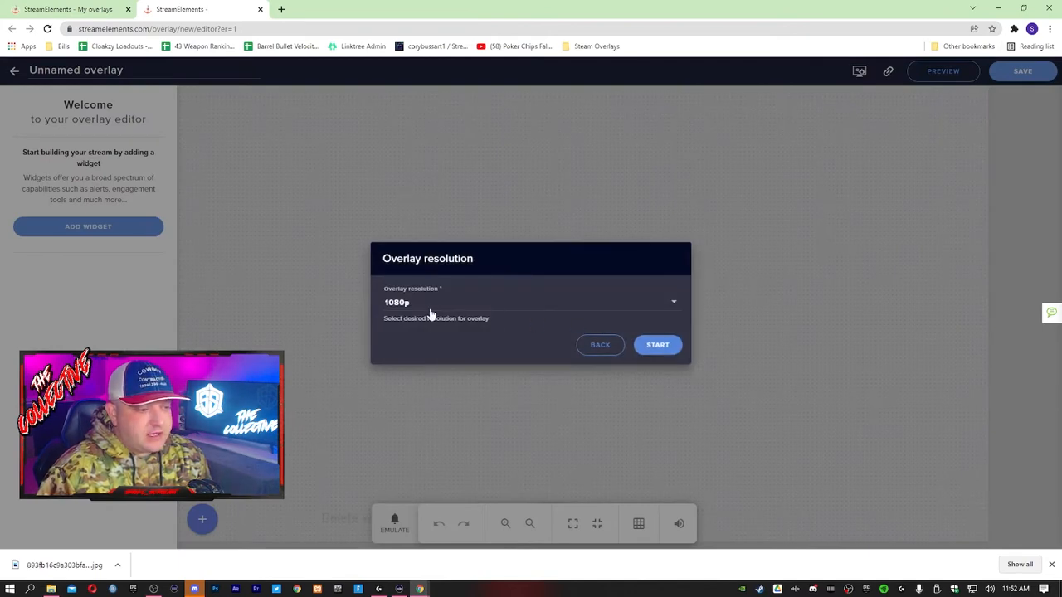
pyautogui.click(679, 351)
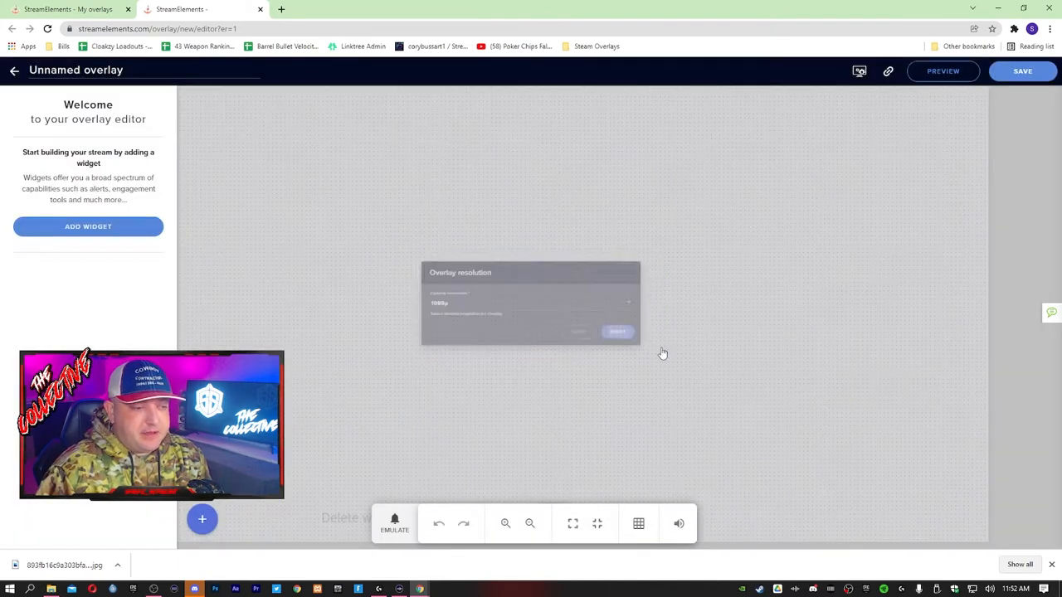
# Add an Image widget to the blank overlay
pyautogui.click(133, 230)
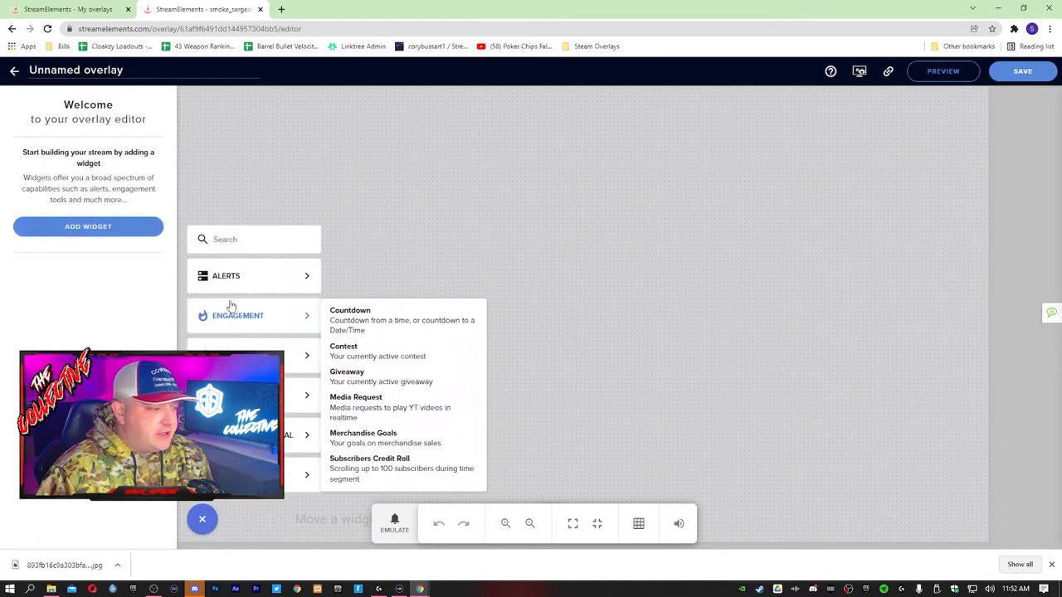
pyautogui.moveTo(249, 355)
pyautogui.moveTo(249, 395)
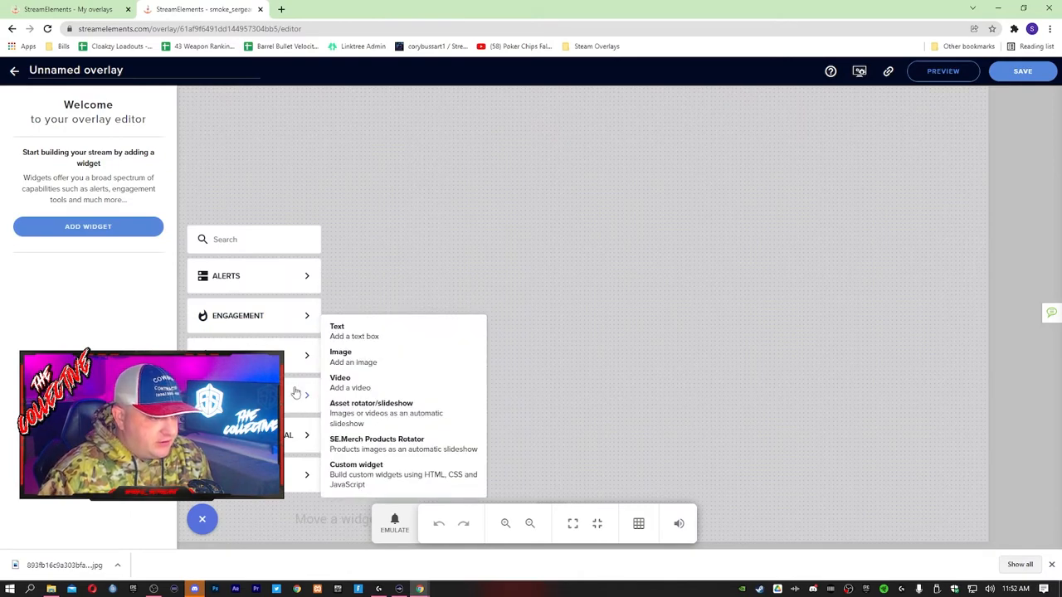
pyautogui.click(365, 360)
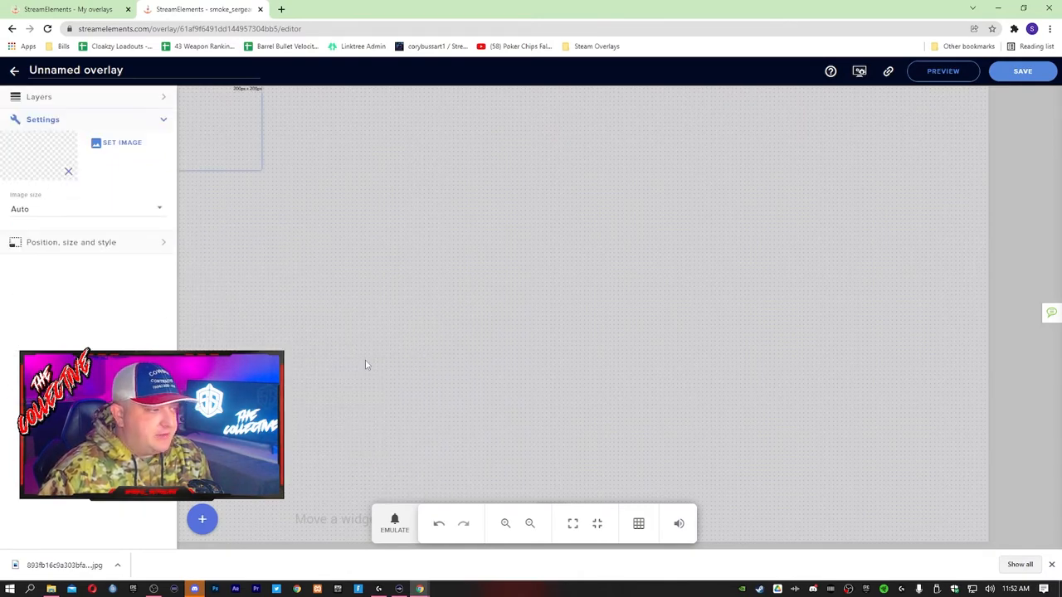
# Try to upload the gameplay JPG from the Downloads folder for the image widget
pyautogui.click(121, 143)
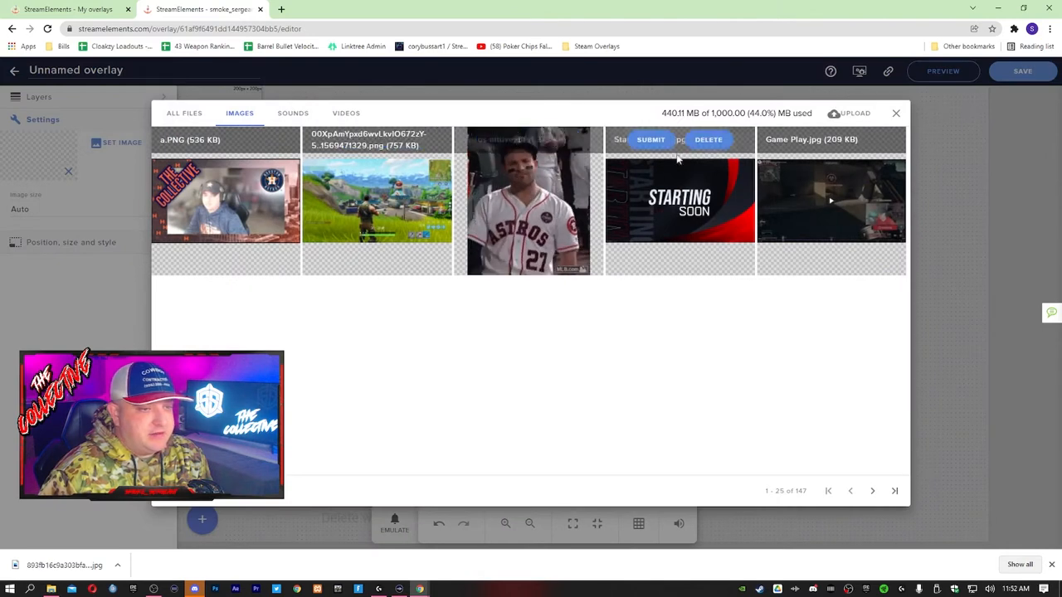
pyautogui.click(847, 113)
pyautogui.click(528, 350)
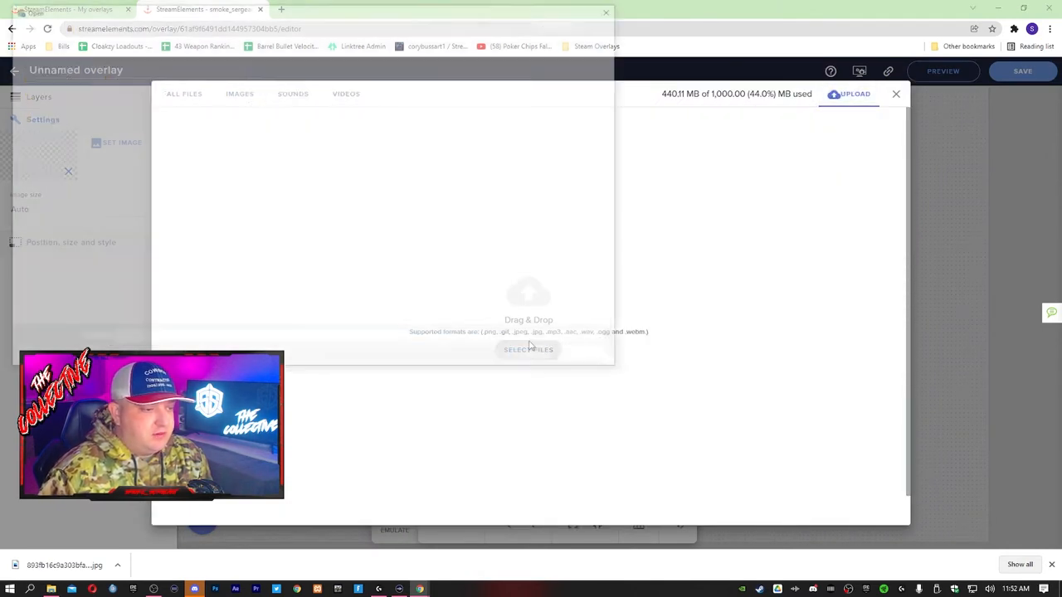
pyautogui.click(50, 218)
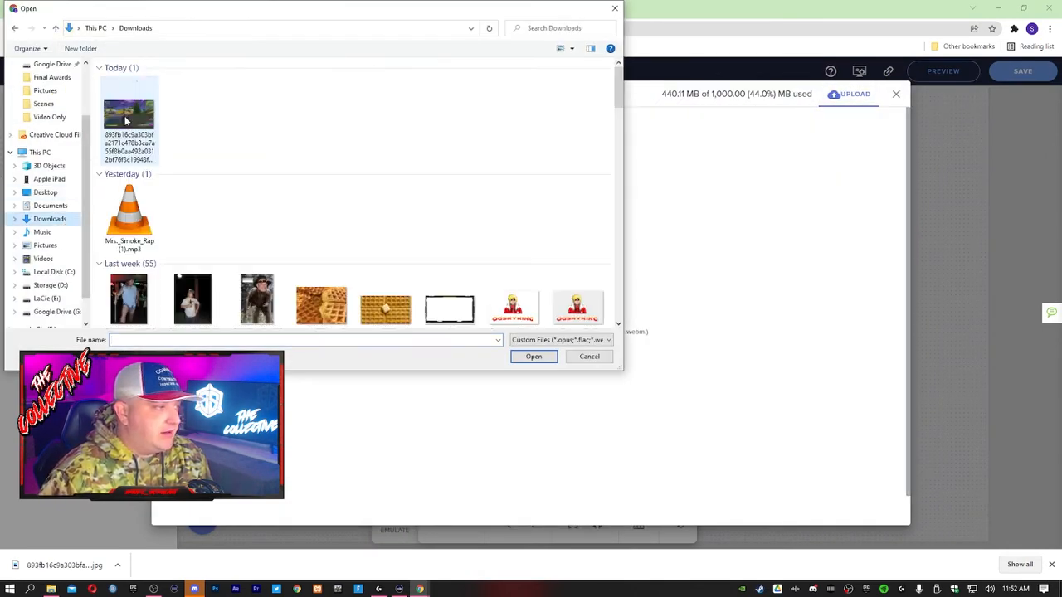
pyautogui.doubleClick(124, 111)
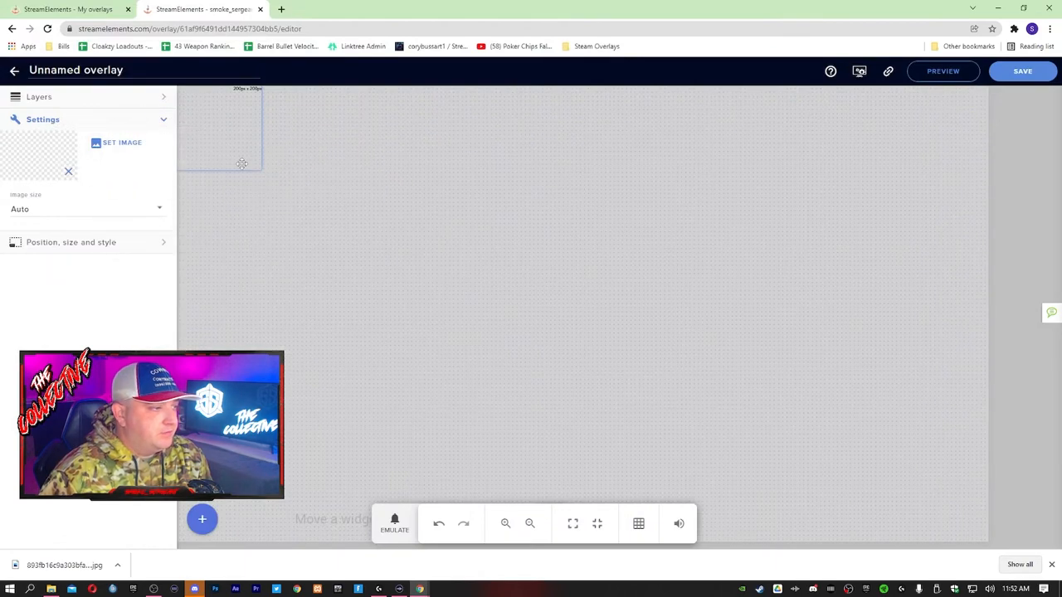
# Upload the gameplay JPG from Downloads uncropped and assign it to the image widget
pyautogui.click(131, 145)
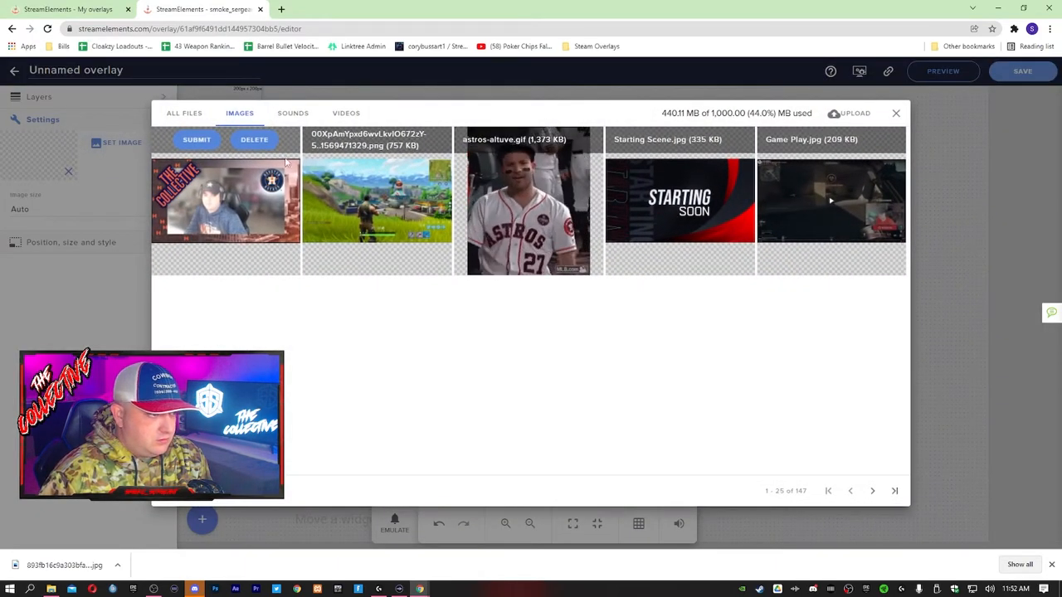
pyautogui.moveTo(774, 153)
pyautogui.click(851, 113)
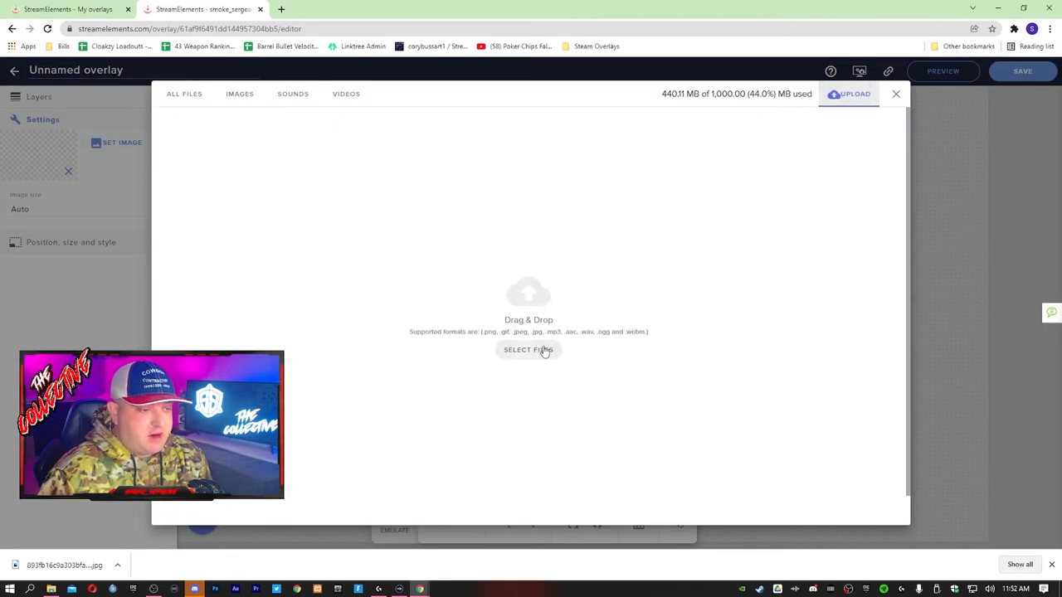
pyautogui.click(535, 349)
pyautogui.click(143, 116)
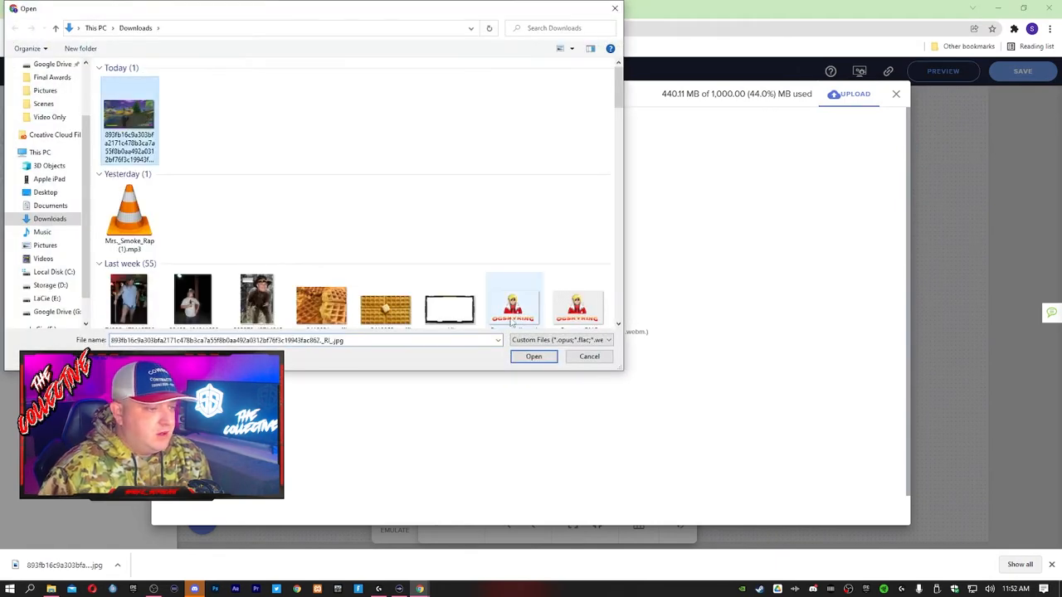
pyautogui.click(534, 357)
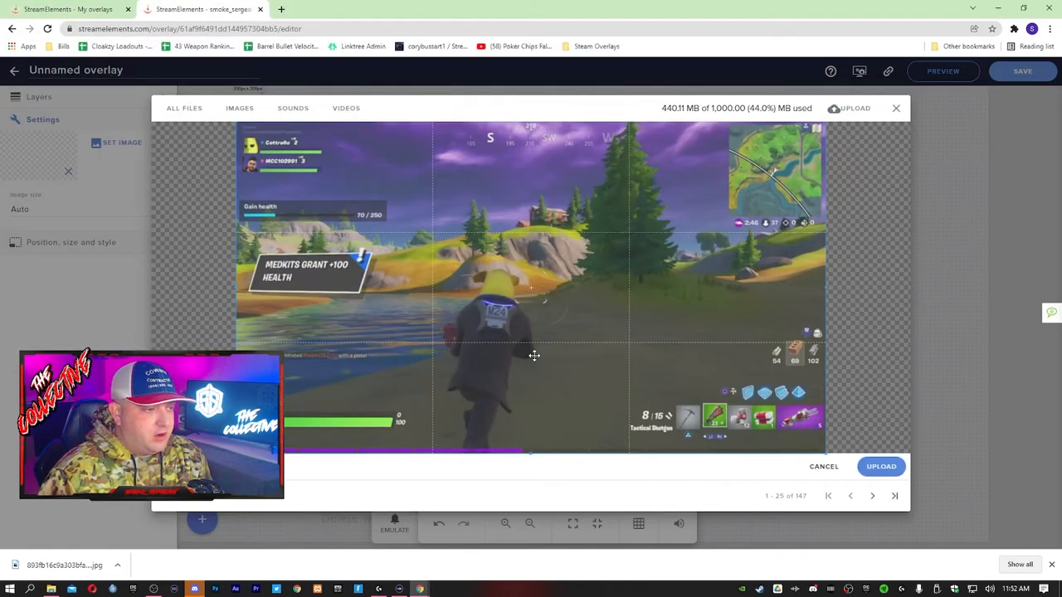
pyautogui.click(879, 467)
pyautogui.moveTo(221, 168)
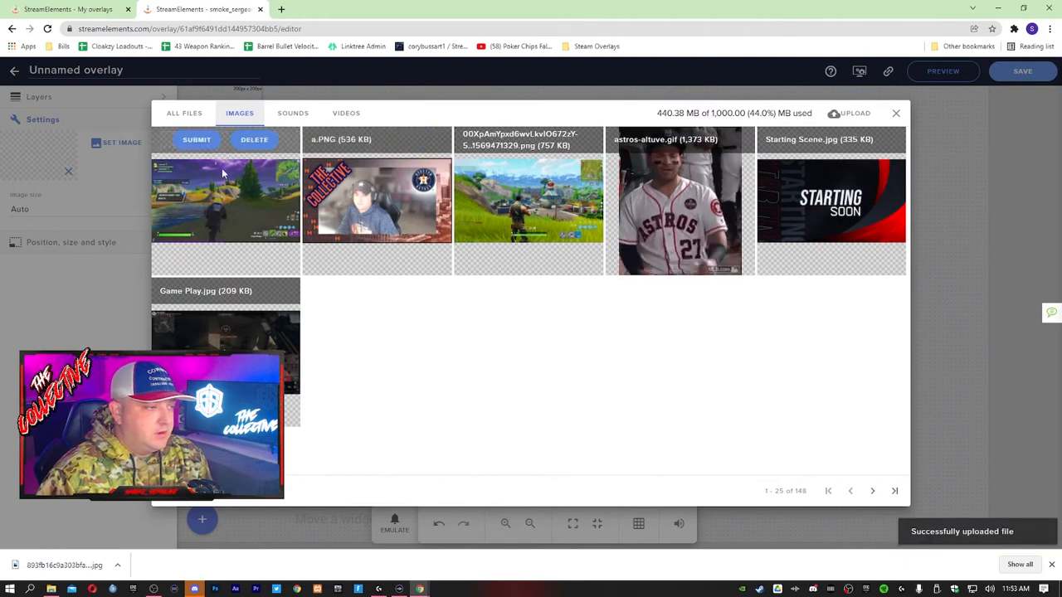
pyautogui.click(199, 141)
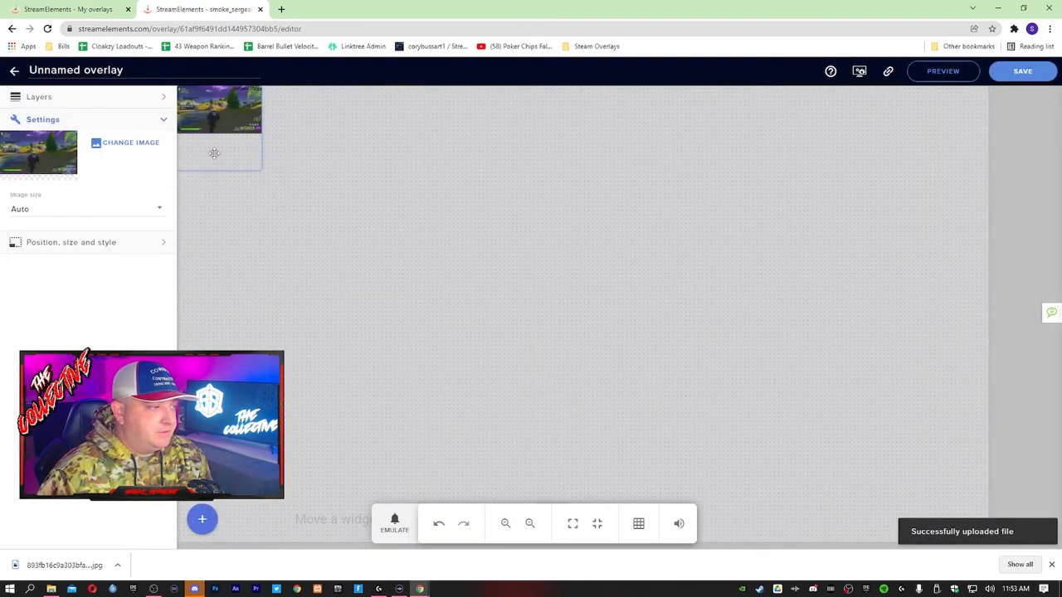
# Set the gameplay image widget's width to 1920 px and height to 1080 px
pyautogui.click(155, 240)
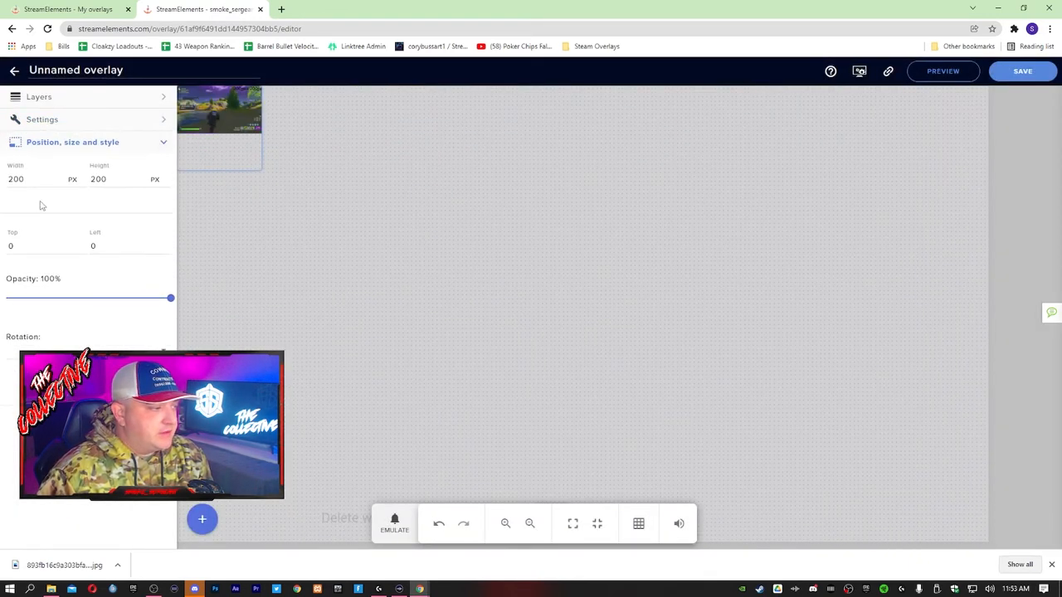
pyautogui.doubleClick(26, 178)
pyautogui.write('1920')
pyautogui.press('Tab')
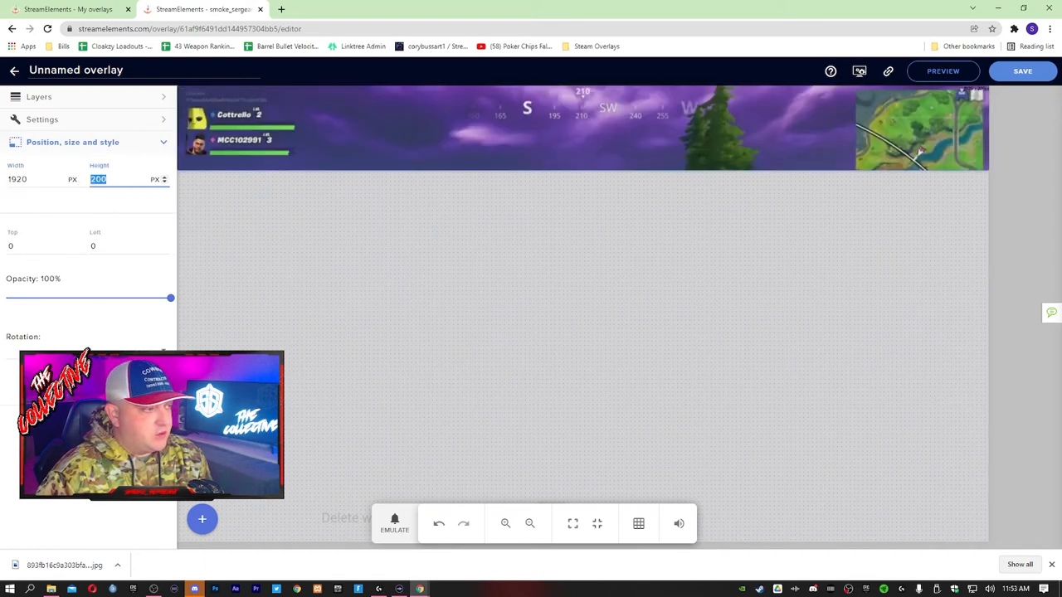
pyautogui.write('1080')
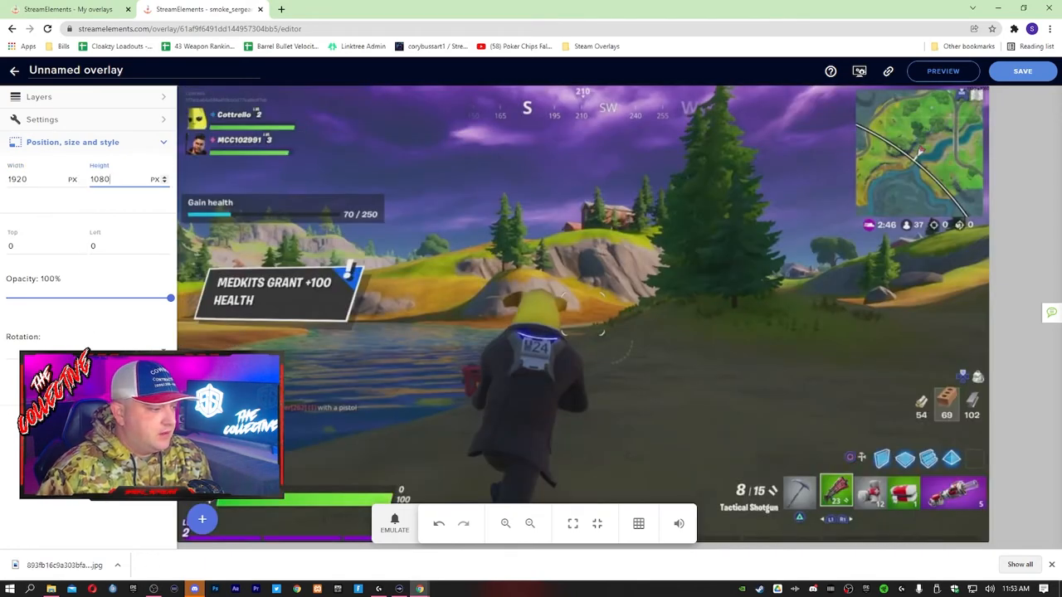
pyautogui.press('Return')
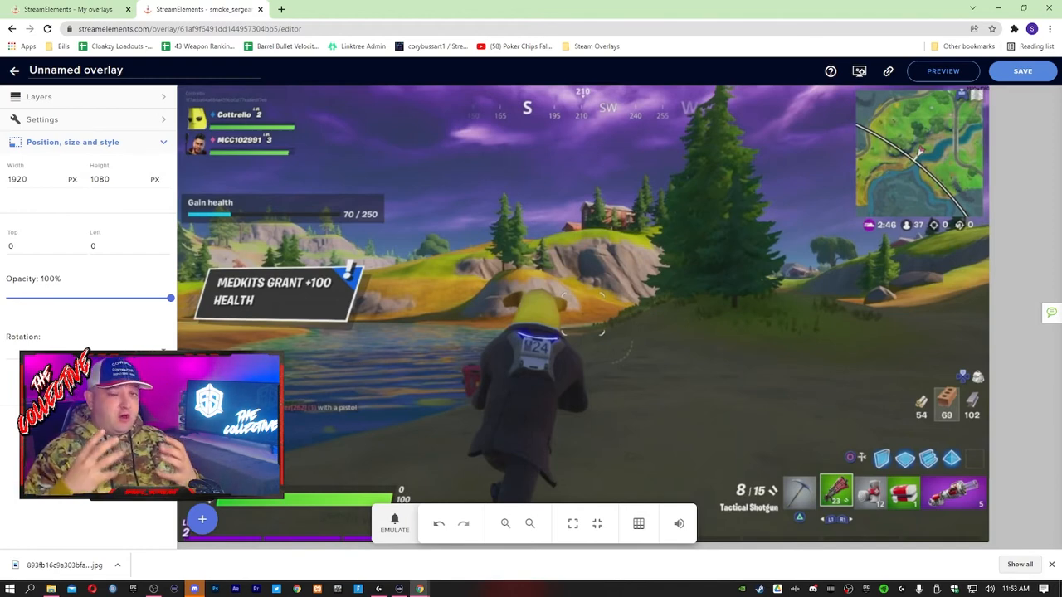
# Open wdflat.com in a new browser tab
pyautogui.click(281, 9)
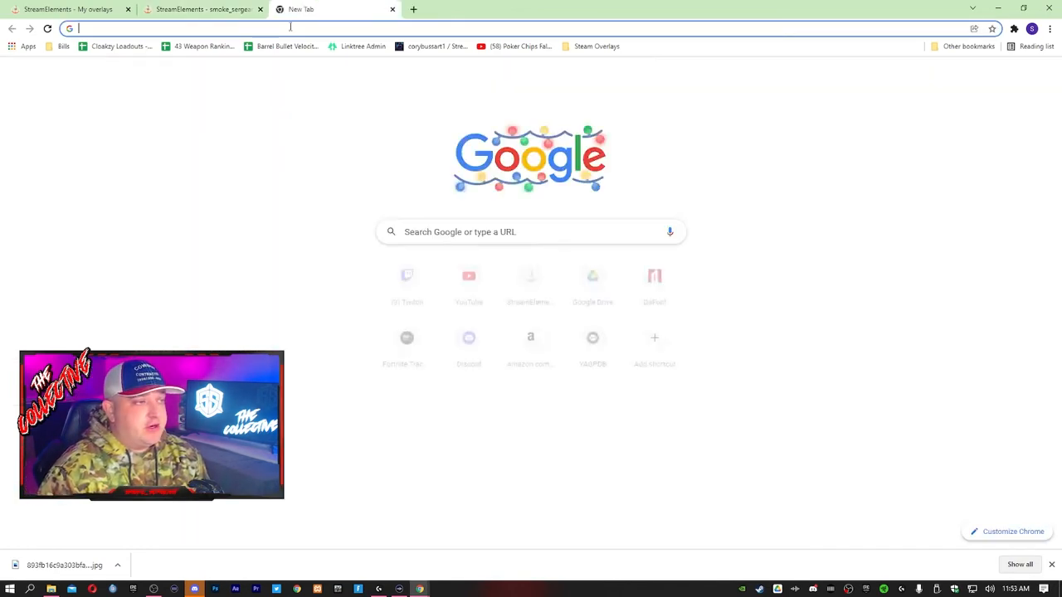
pyautogui.click(291, 27)
pyautogui.write('wdflat.')
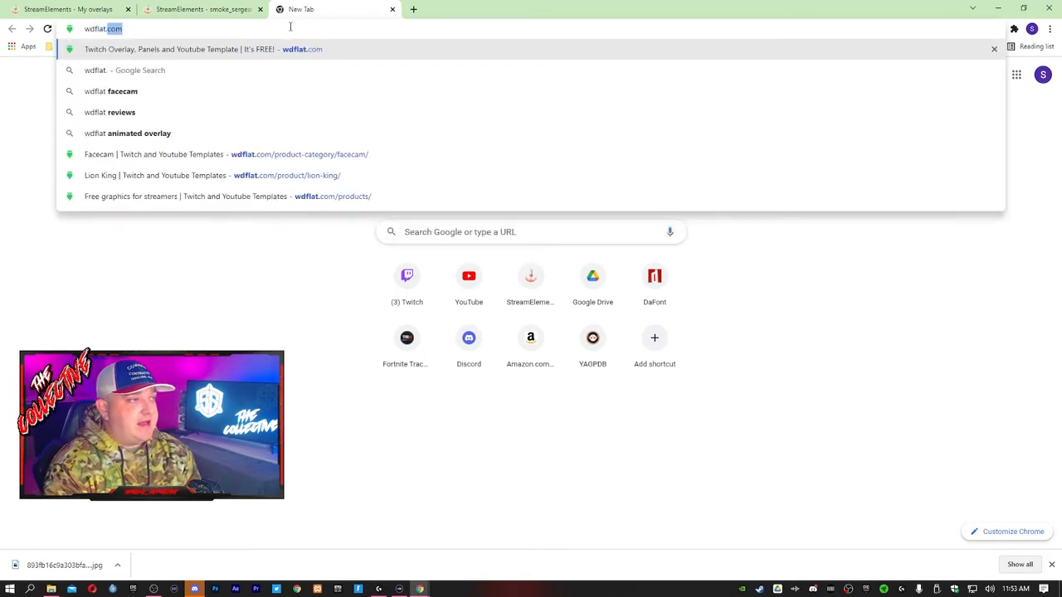
pyautogui.press('Return')
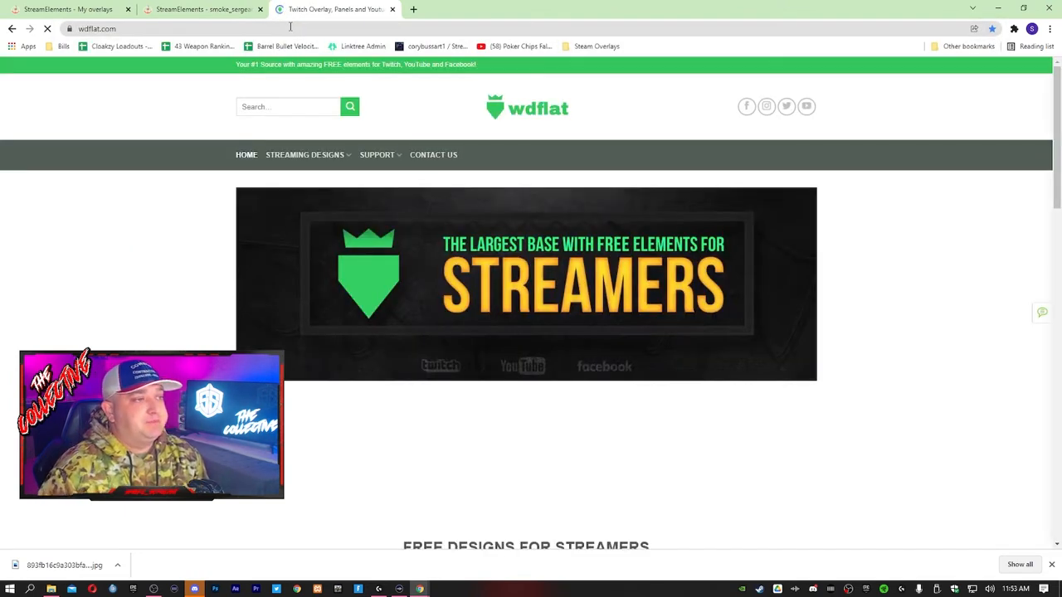
# Open wdflat's free Facecam designs category and dismiss the advertisement
pyautogui.moveTo(294, 157)
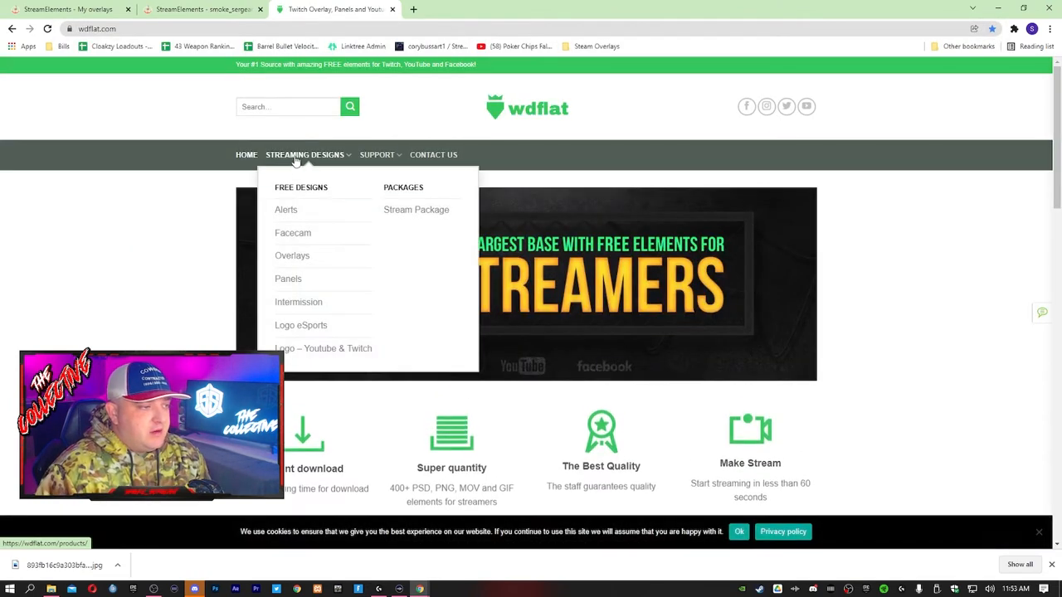
pyautogui.click(290, 235)
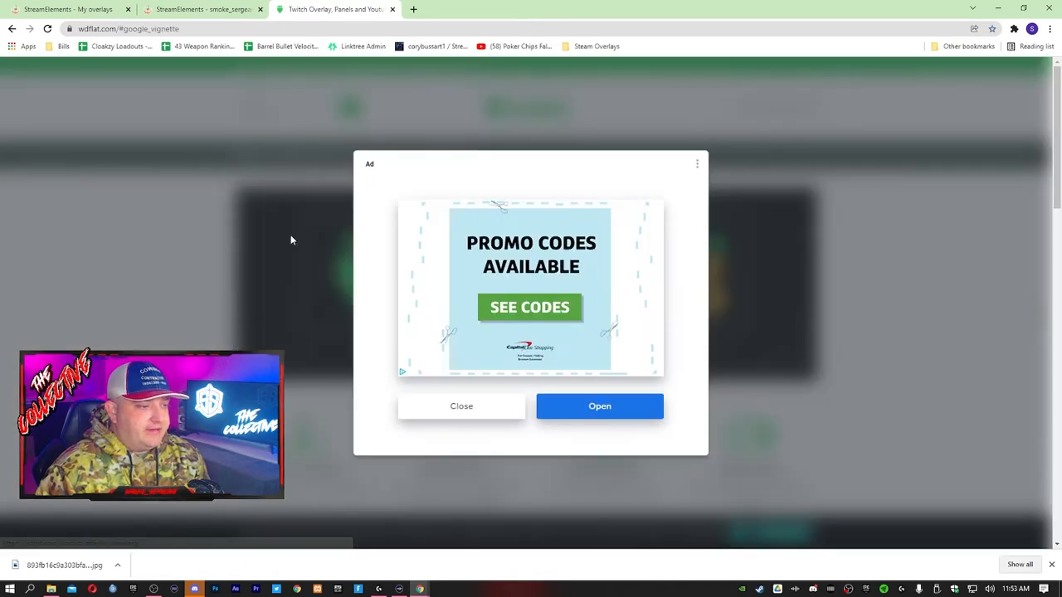
pyautogui.click(461, 406)
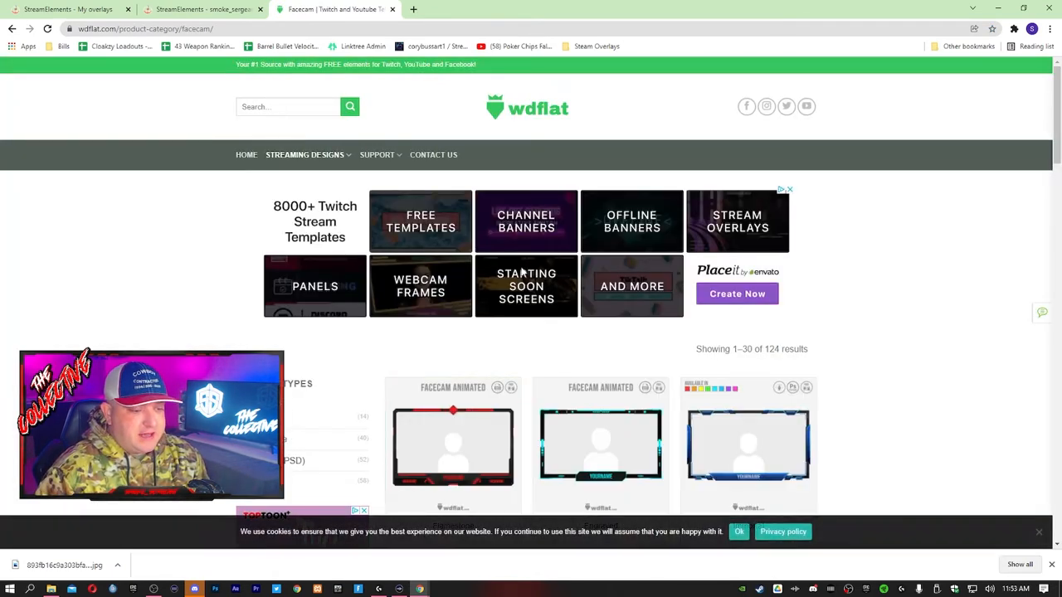
# Filter the facecam designs to Editor Online and open the Immortal design's page
pyautogui.scroll(-2, 511, 281)
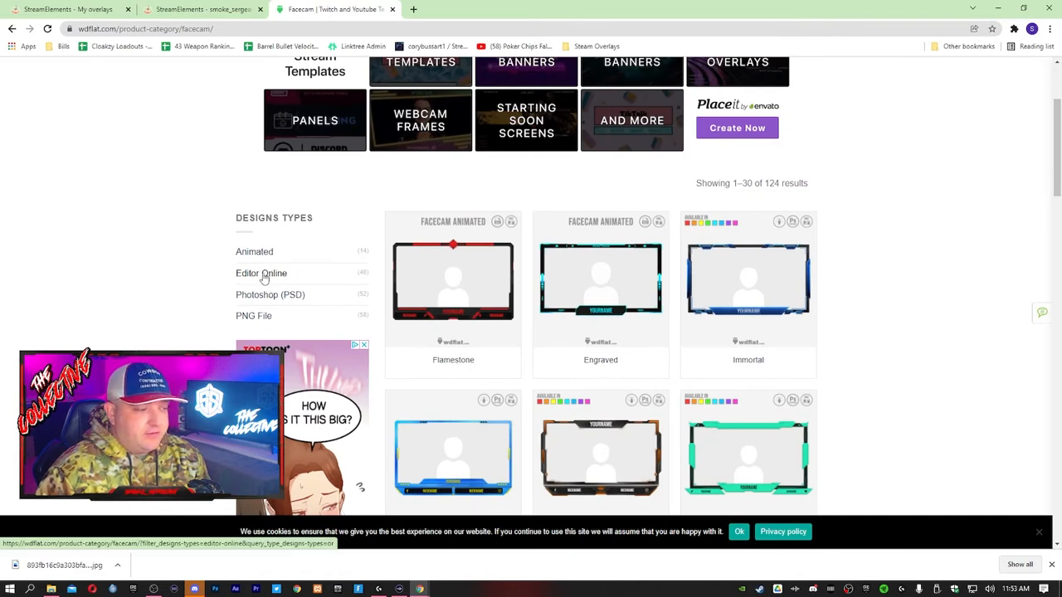
pyautogui.click(262, 279)
pyautogui.scroll(-3, 399, 282)
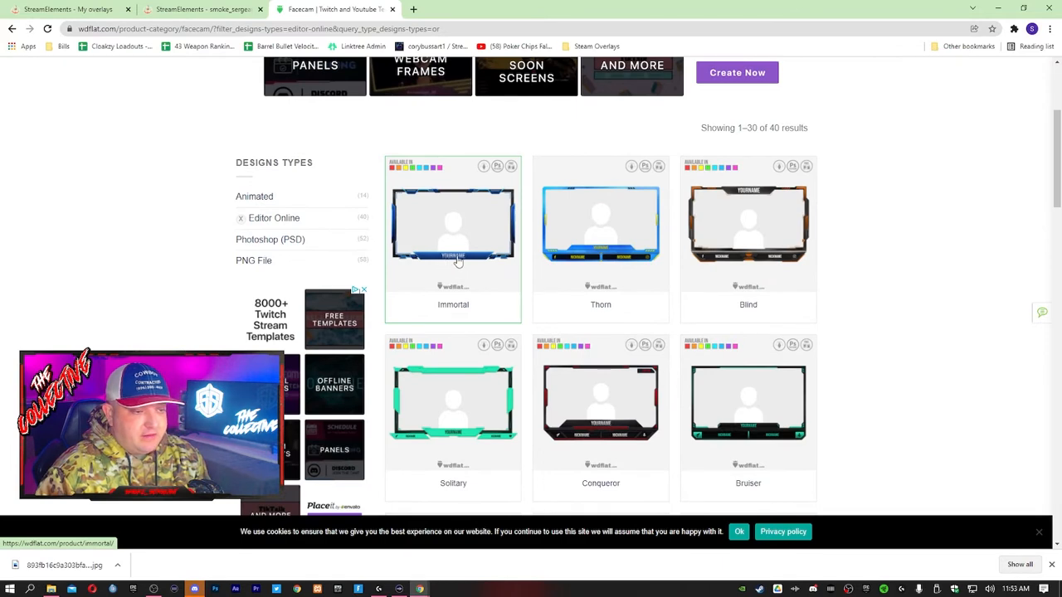
pyautogui.scroll(-2, 500, 286)
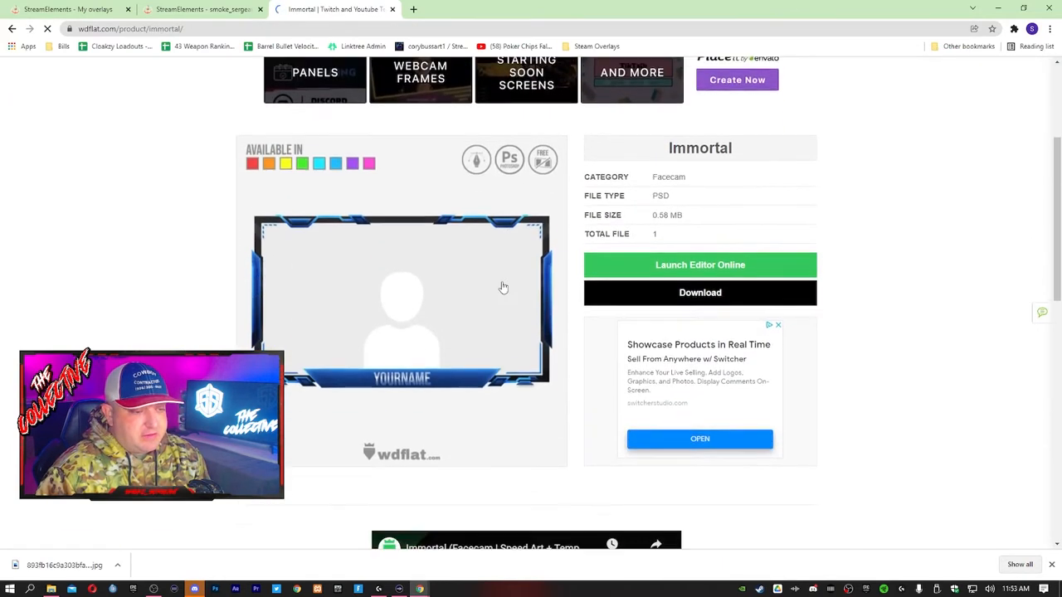
# Open the Immortal facecam design in the online editor and set its facecam color to Red
pyautogui.click(651, 259)
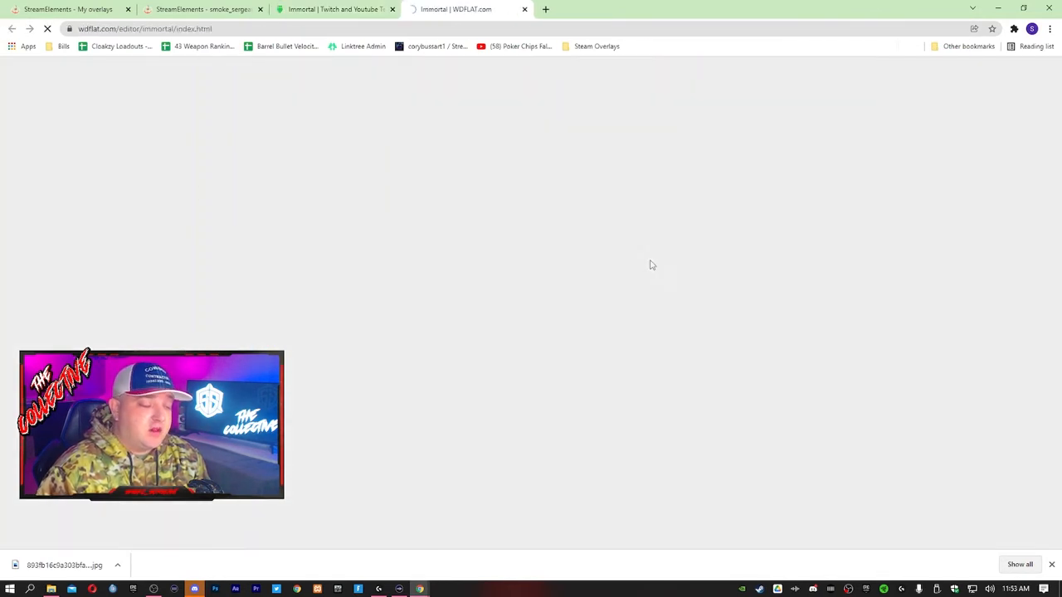
pyautogui.click(352, 112)
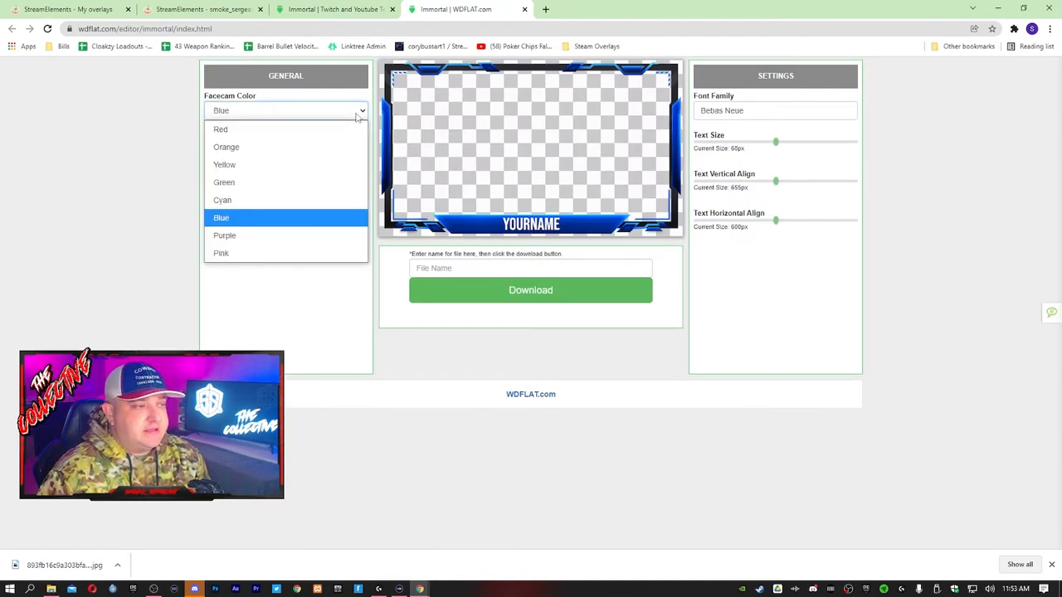
pyautogui.click(344, 126)
pyautogui.click(344, 112)
pyautogui.click(343, 145)
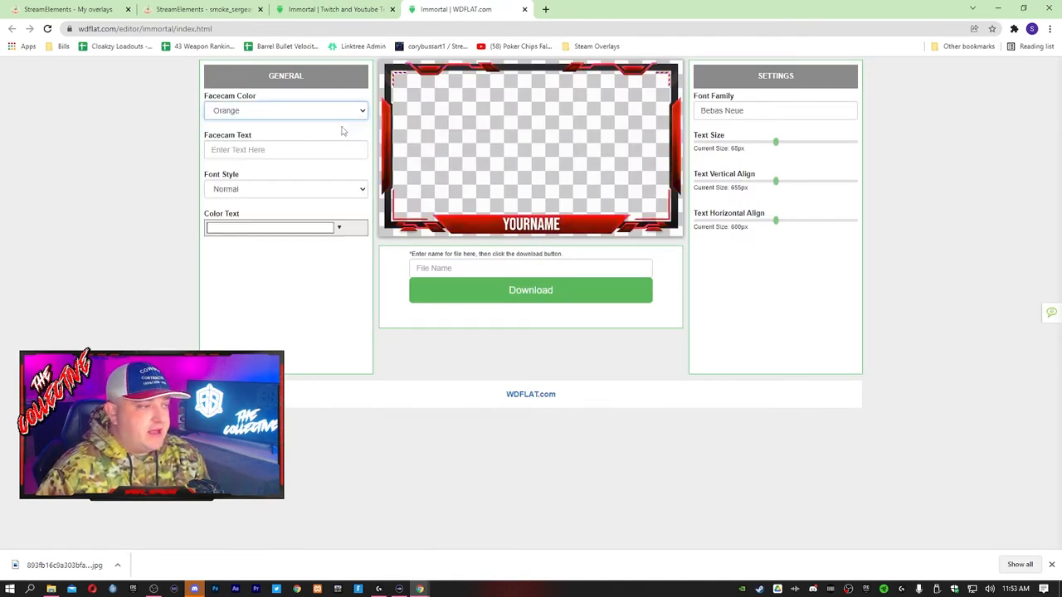
pyautogui.click(353, 112)
pyautogui.click(319, 128)
# Set the facecam text to the streamer's channel name and download the finished frame
pyautogui.click(293, 150)
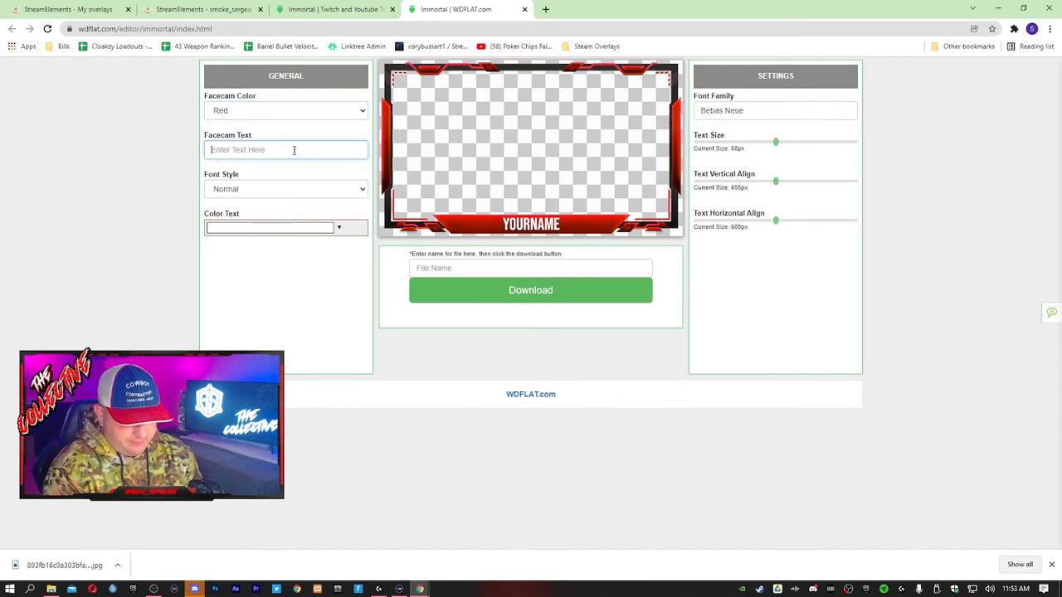
pyautogui.write('Smoke_')
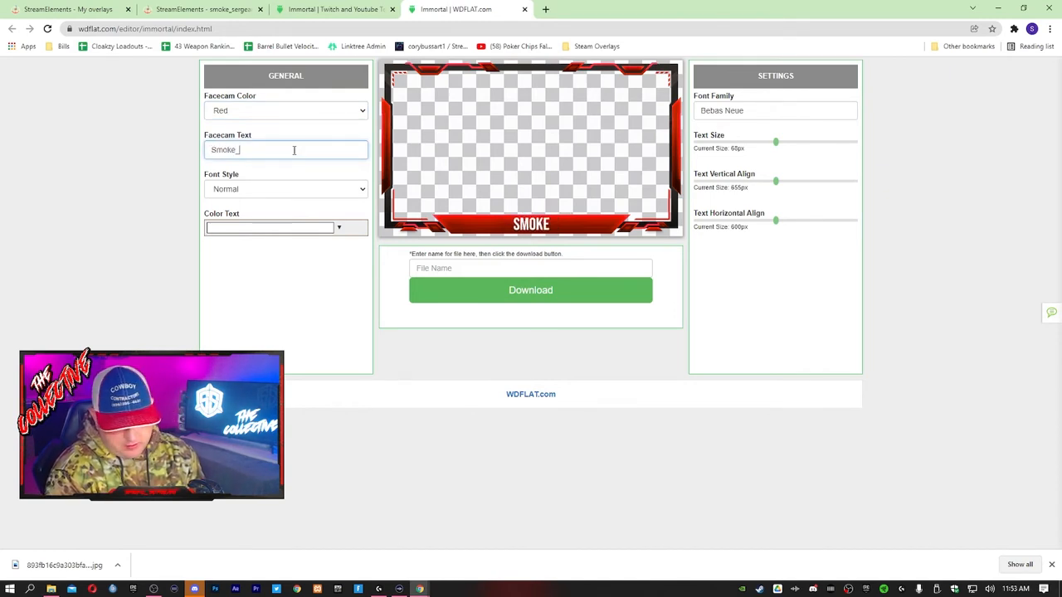
pyautogui.write('sergeat')
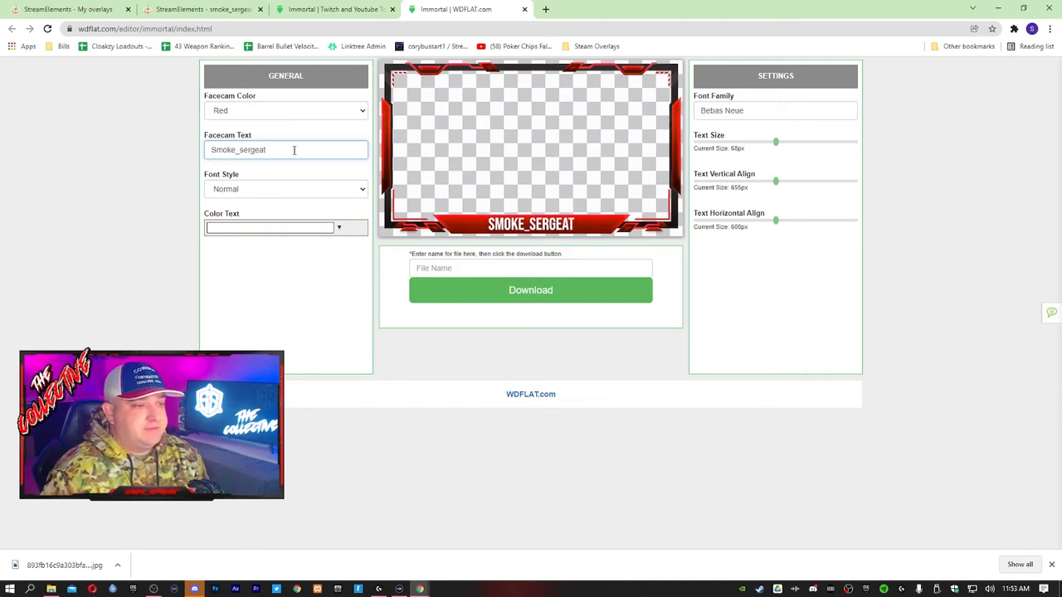
pyautogui.press('BackSpace')
pyautogui.write('nt')
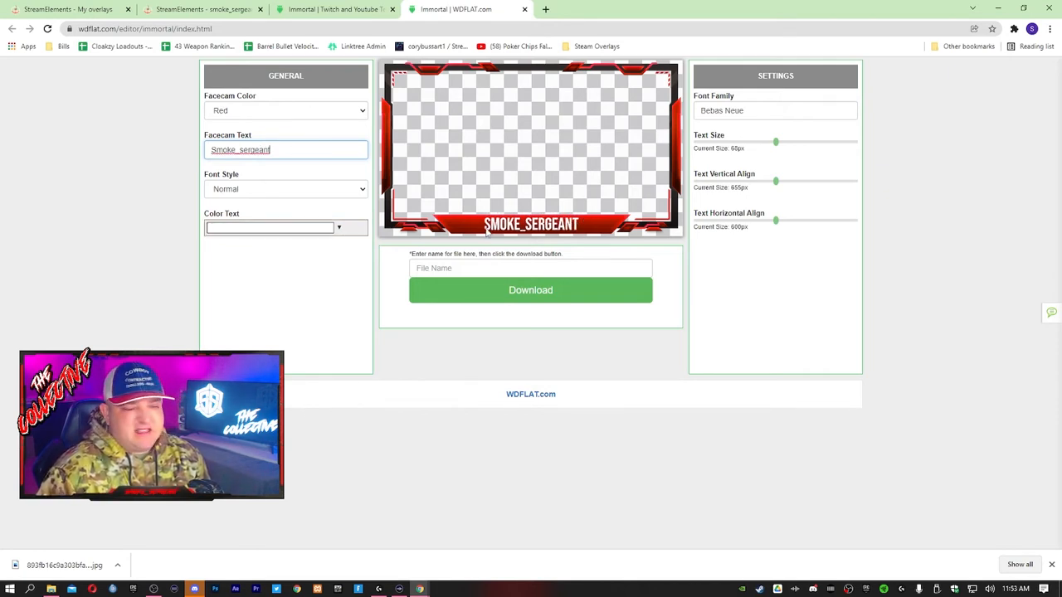
pyautogui.click(508, 290)
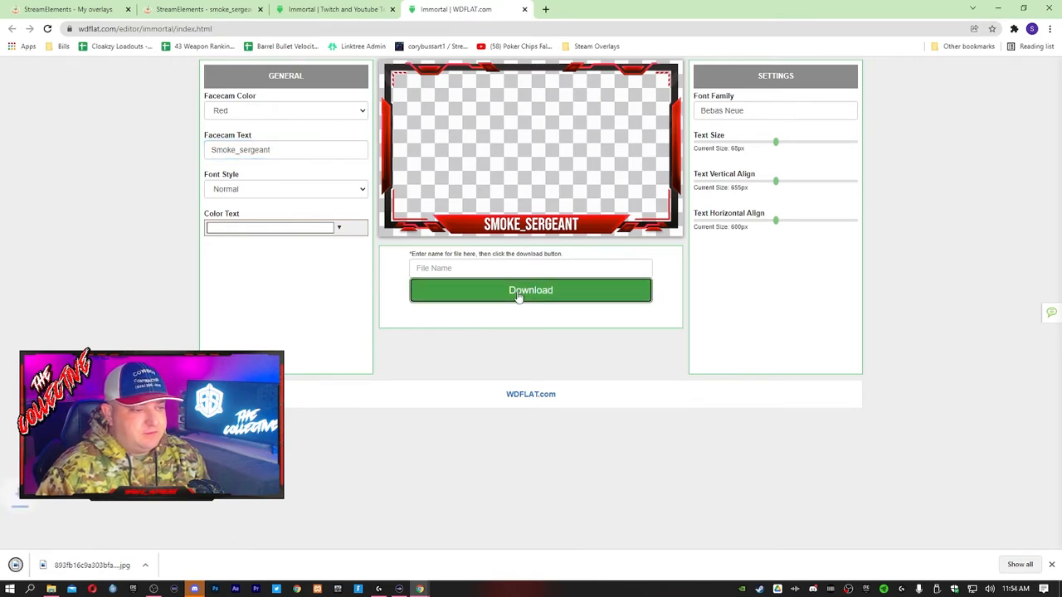
# Return to the StreamElements overlay editor, set the gameplay image's opacity to 50%, and rename its layer "GamePlay Image"
pyautogui.click(203, 11)
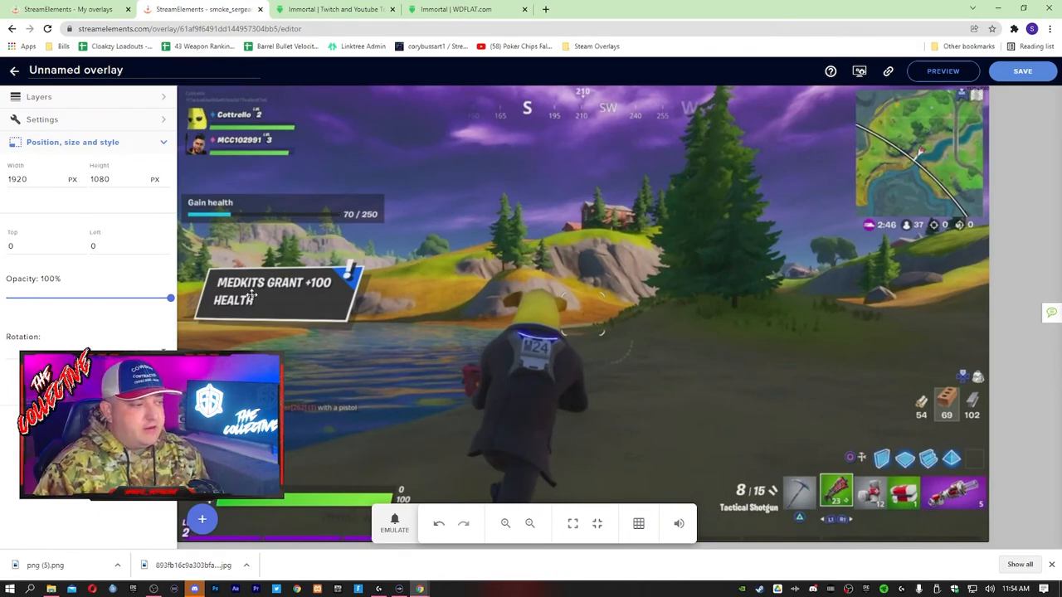
pyautogui.moveTo(168, 306); pyautogui.dragTo(80, 306)
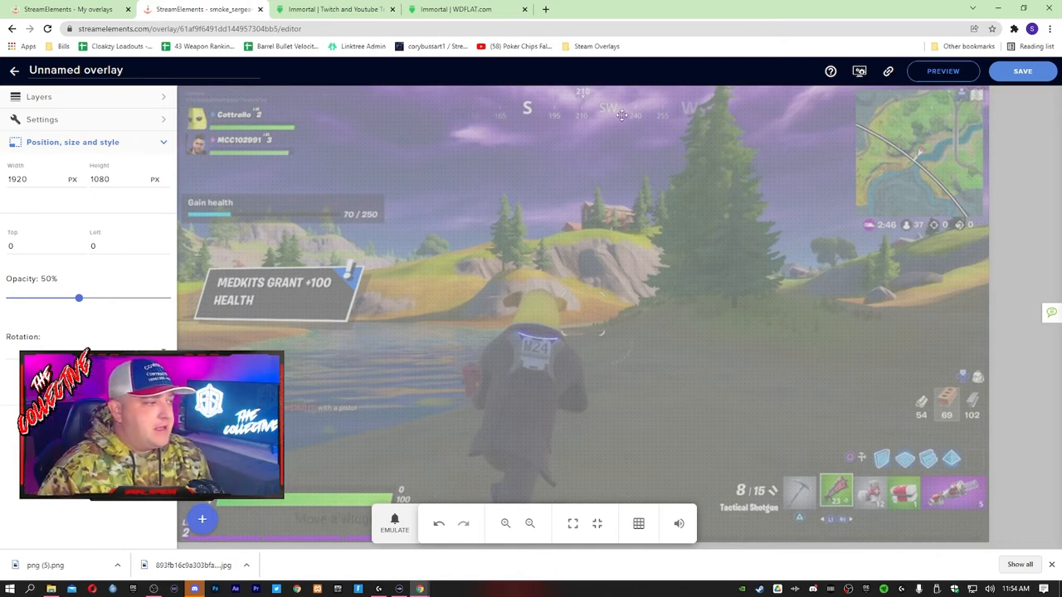
pyautogui.click(162, 122)
pyautogui.click(163, 101)
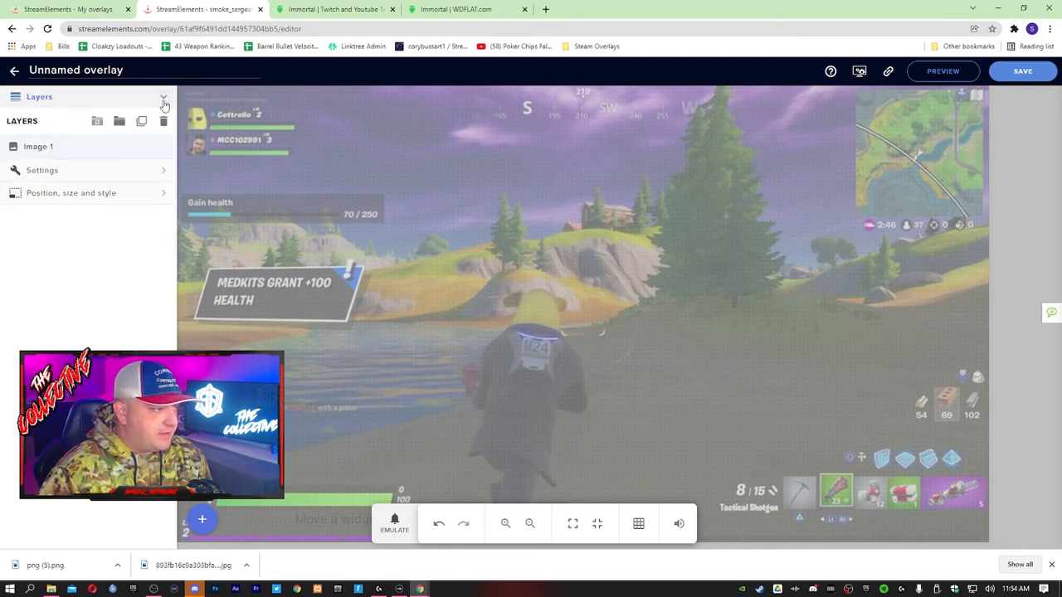
pyautogui.rightClick(43, 150)
pyautogui.click(39, 147)
pyautogui.doubleClick(38, 147)
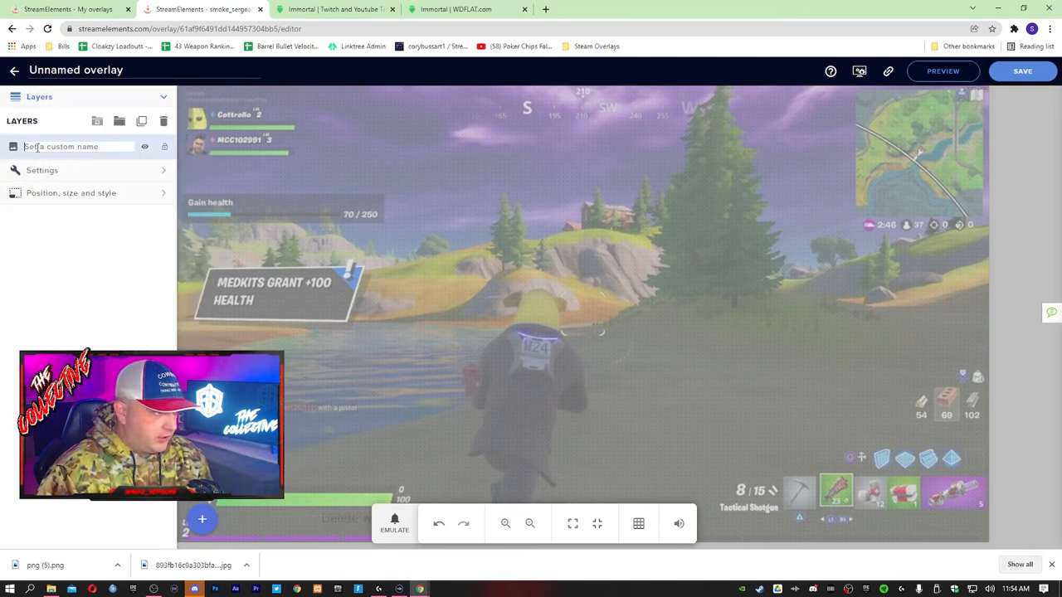
pyautogui.write('GamePlay I')
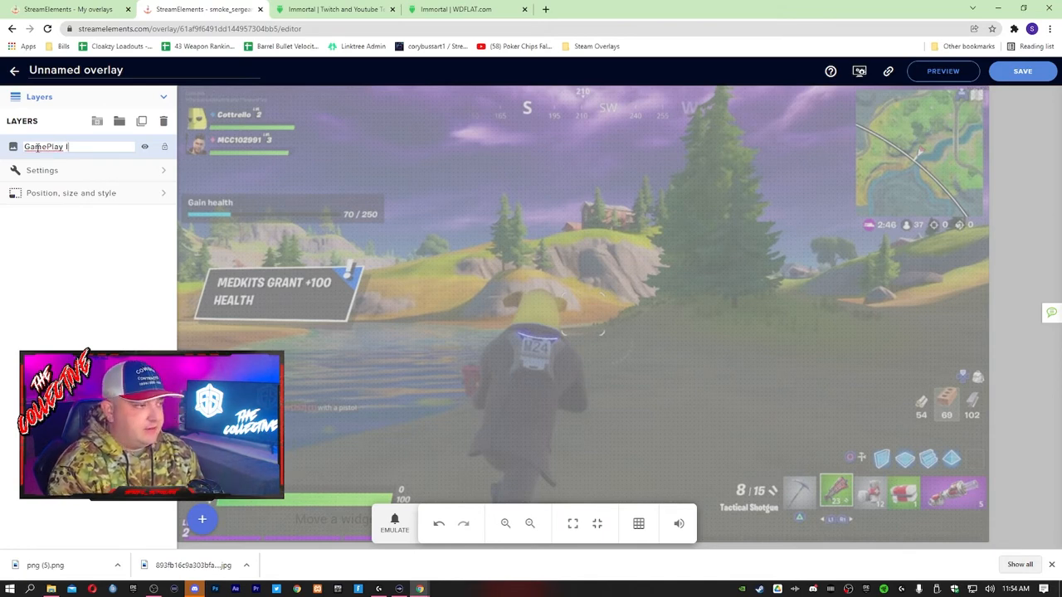
pyautogui.write('mage')
pyautogui.press('Return')
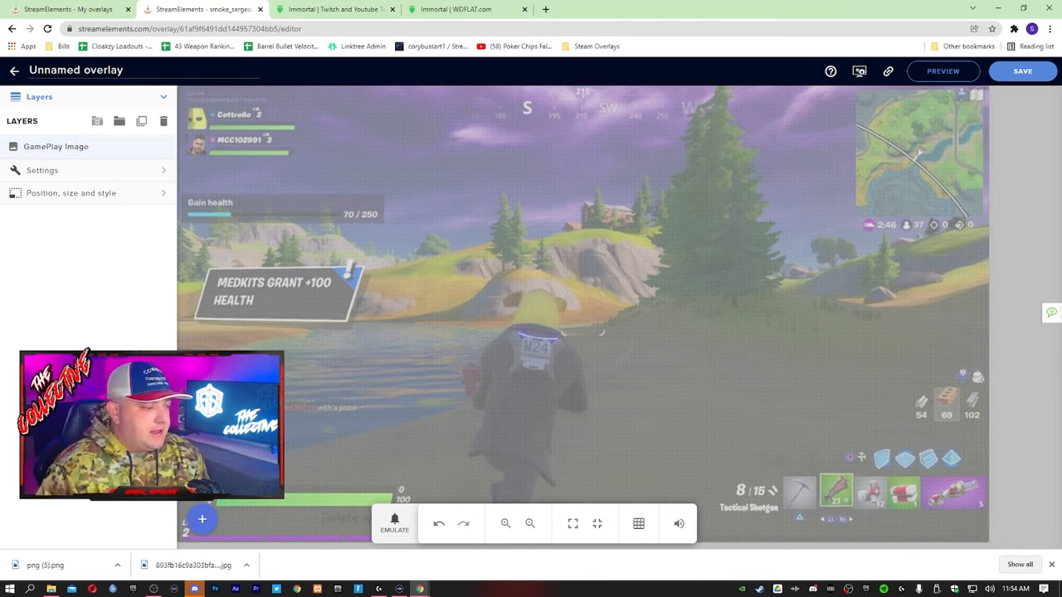
# Add a new static image widget to the overlay for the facecam frame
pyautogui.click(202, 517)
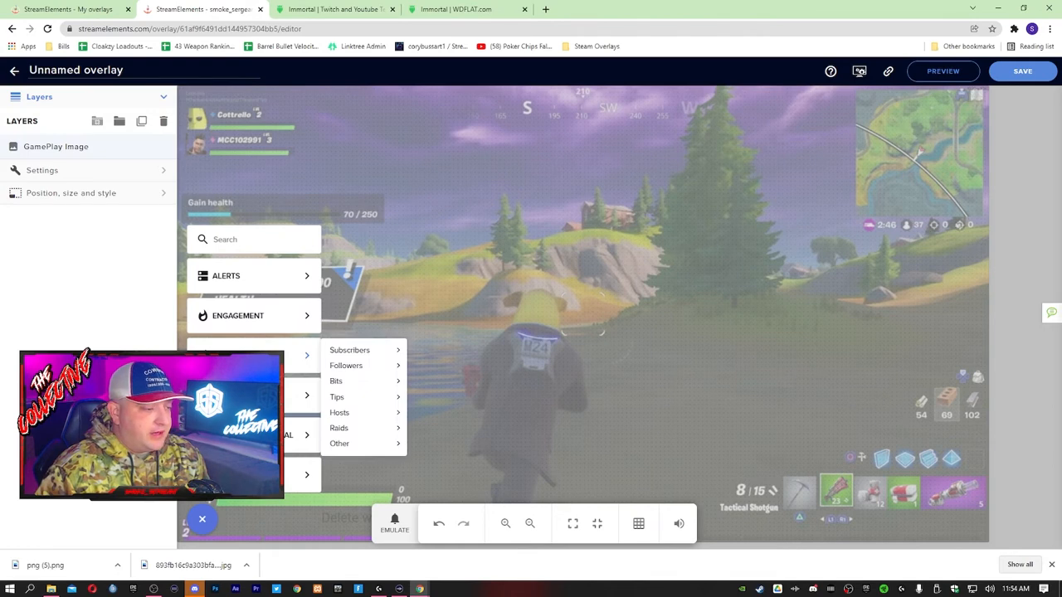
pyautogui.moveTo(247, 335)
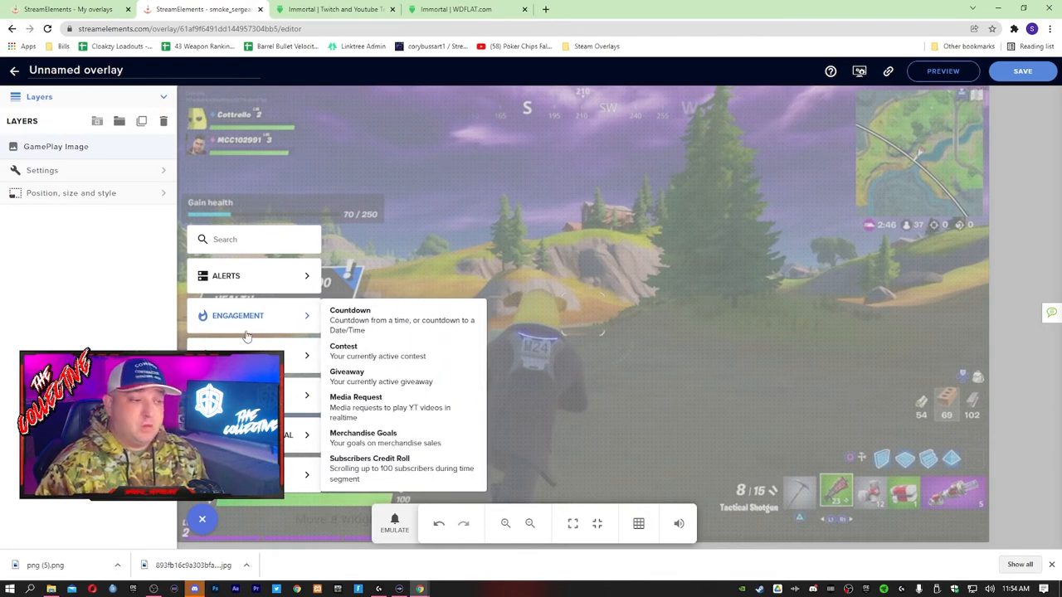
pyautogui.moveTo(249, 355)
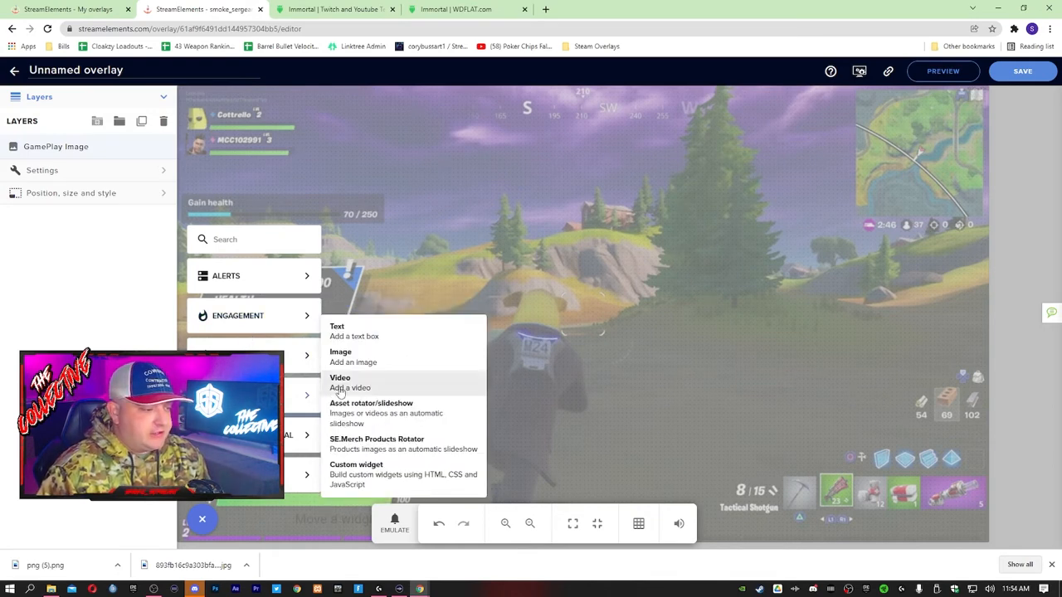
pyautogui.click(351, 356)
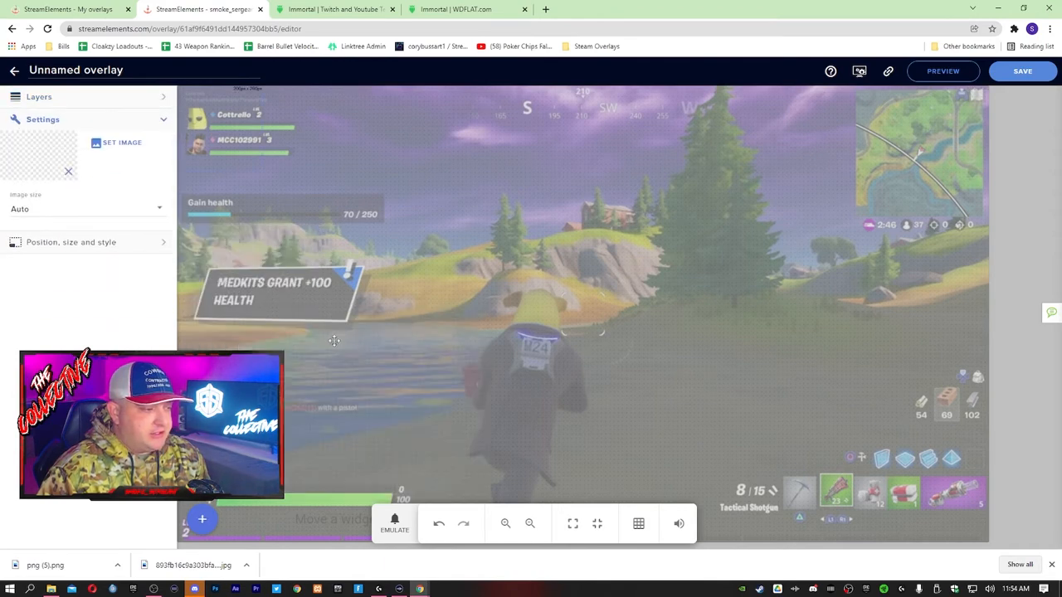
# Upload png (5).png from the Downloads folder and use it as the new widget's image
pyautogui.click(122, 144)
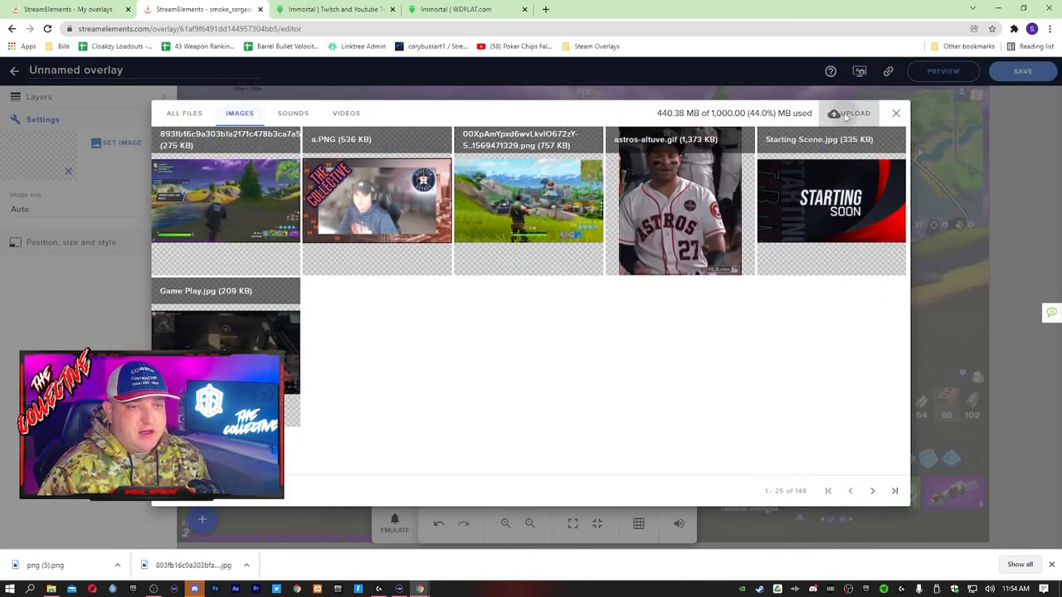
pyautogui.click(850, 113)
pyautogui.click(528, 353)
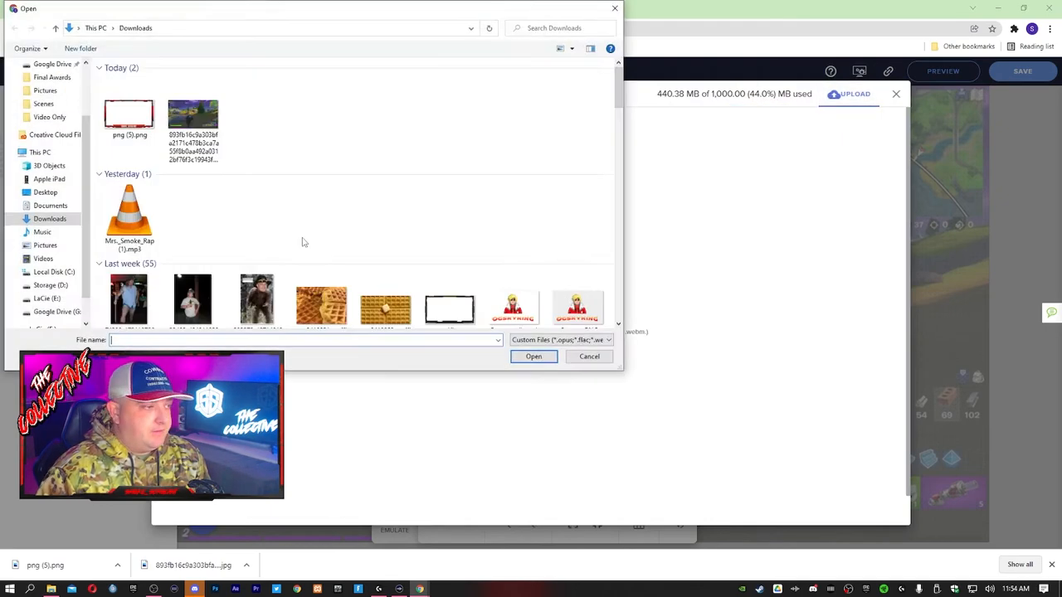
pyautogui.doubleClick(141, 122)
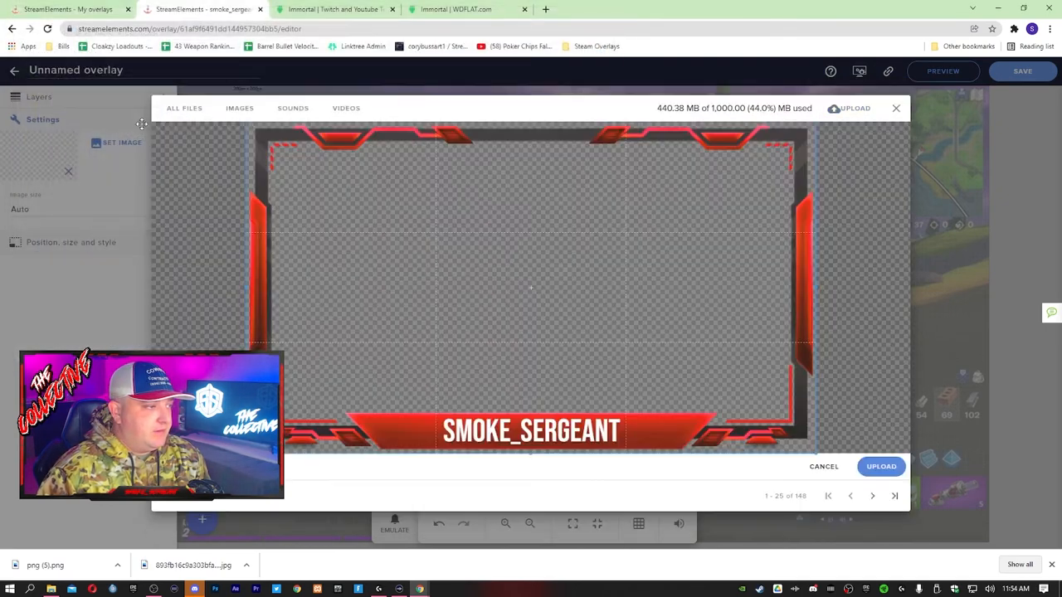
pyautogui.click(867, 469)
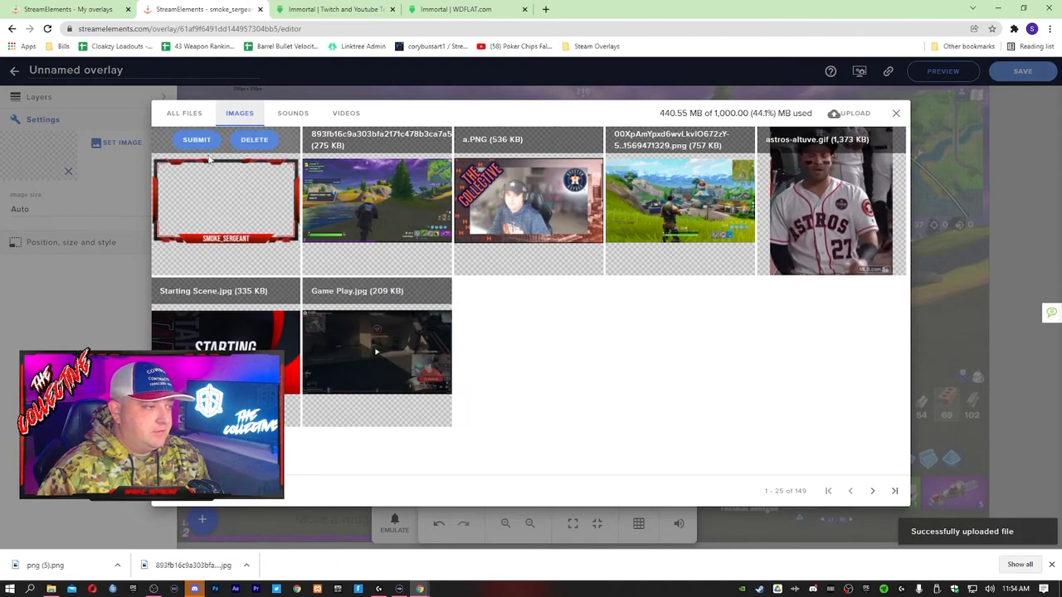
pyautogui.click(204, 143)
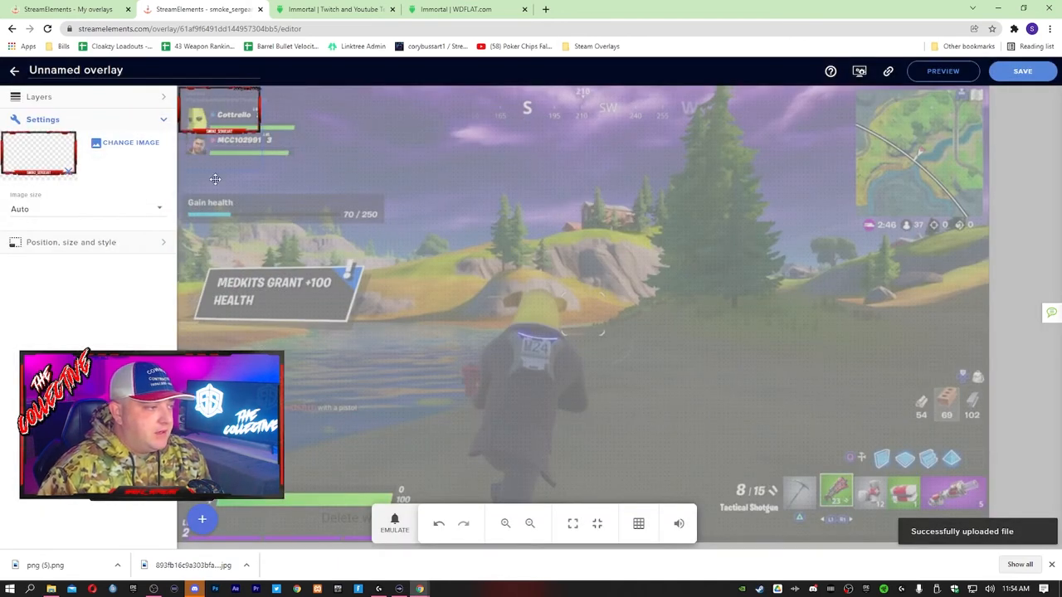
# Enlarge the facecam frame and place it along the overlay's left edge, just above the game's health bar
pyautogui.moveTo(260, 133); pyautogui.dragTo(387, 218)
pyautogui.moveTo(326, 206); pyautogui.dragTo(923, 537)
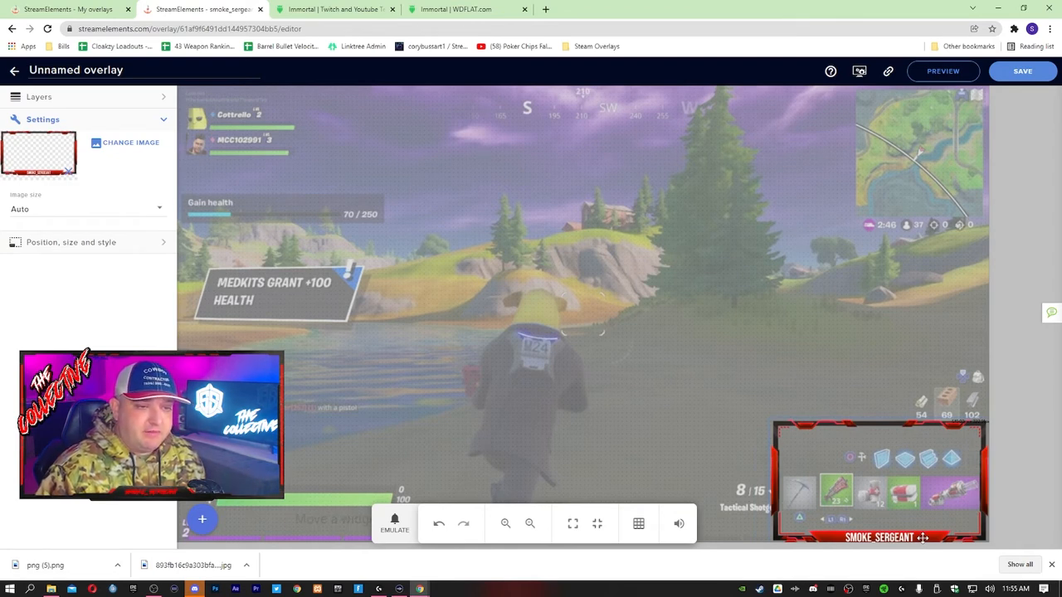
pyautogui.moveTo(923, 538); pyautogui.dragTo(328, 452)
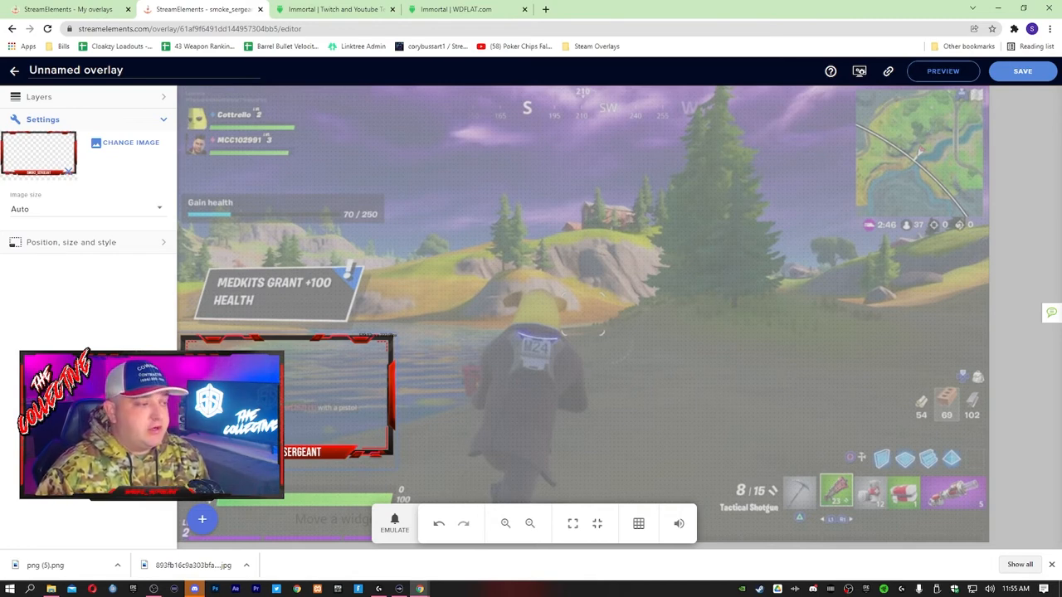
# Rename the facecam frame's layer "Webcam"
pyautogui.click(161, 123)
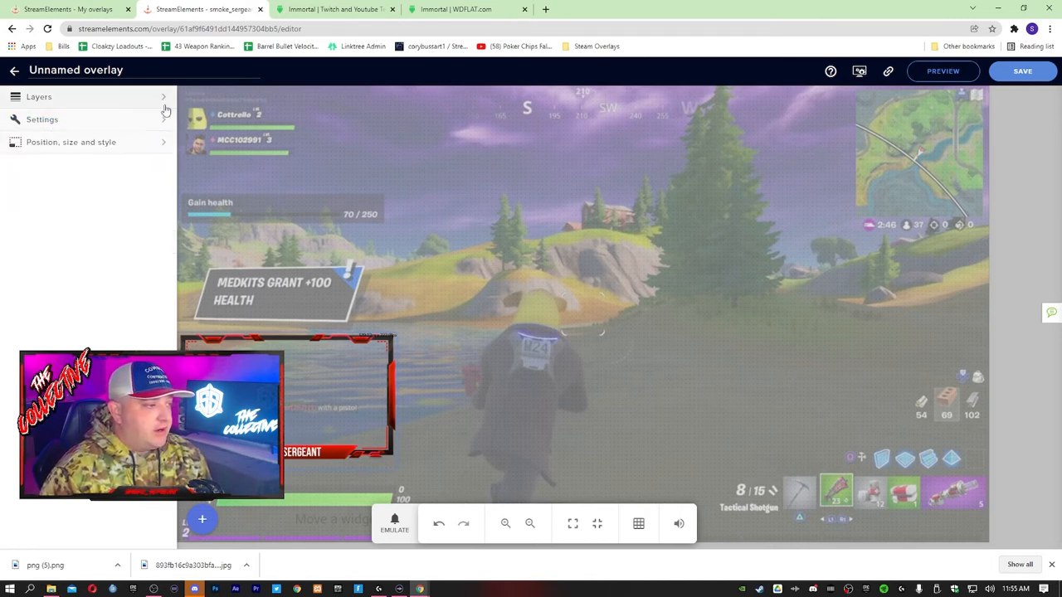
pyautogui.click(163, 98)
pyautogui.doubleClick(45, 149)
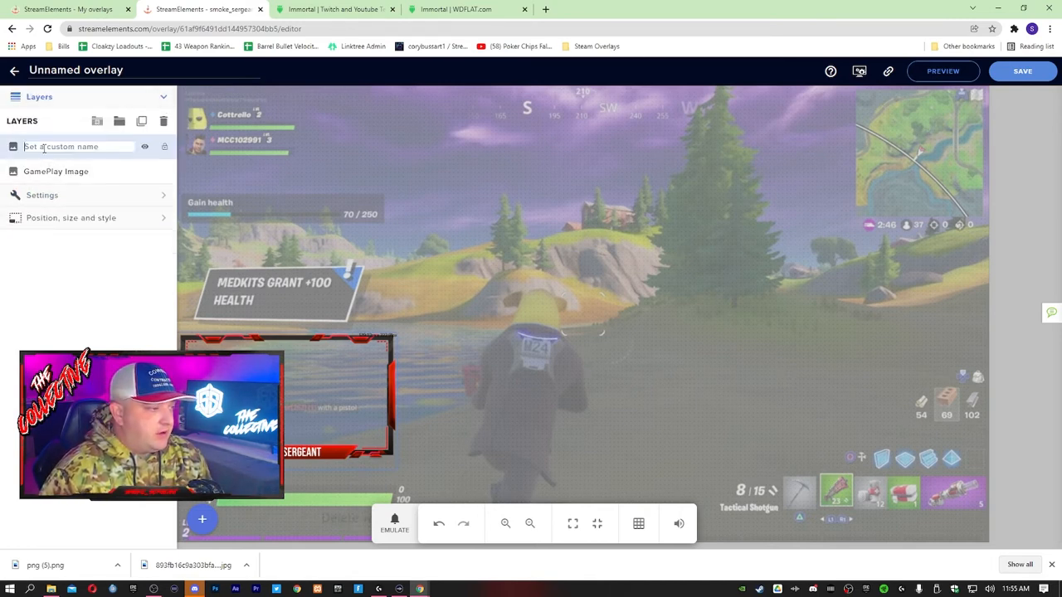
pyautogui.write('Webcam')
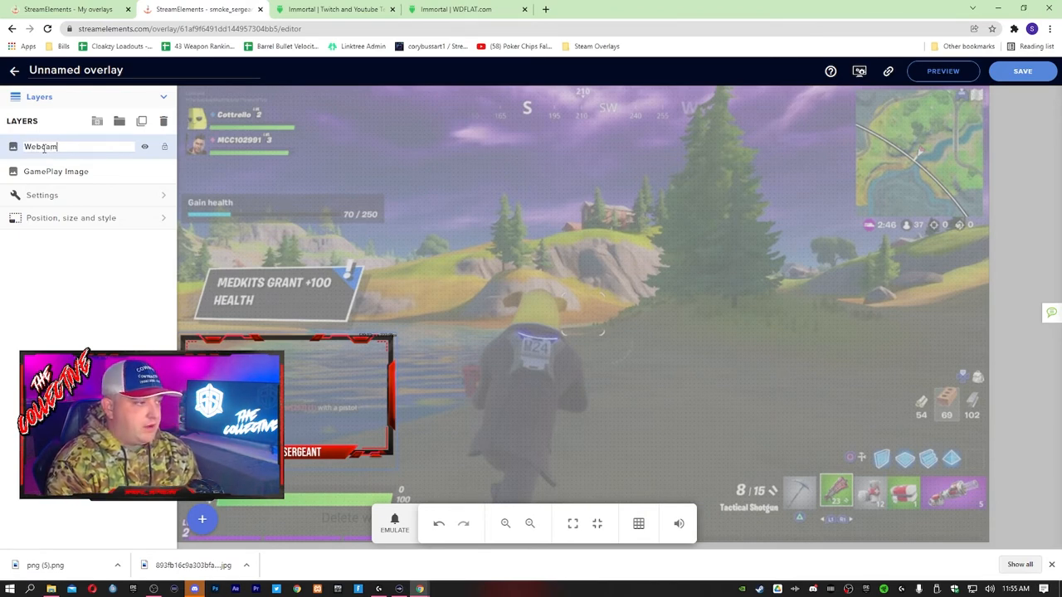
pyautogui.press('Return')
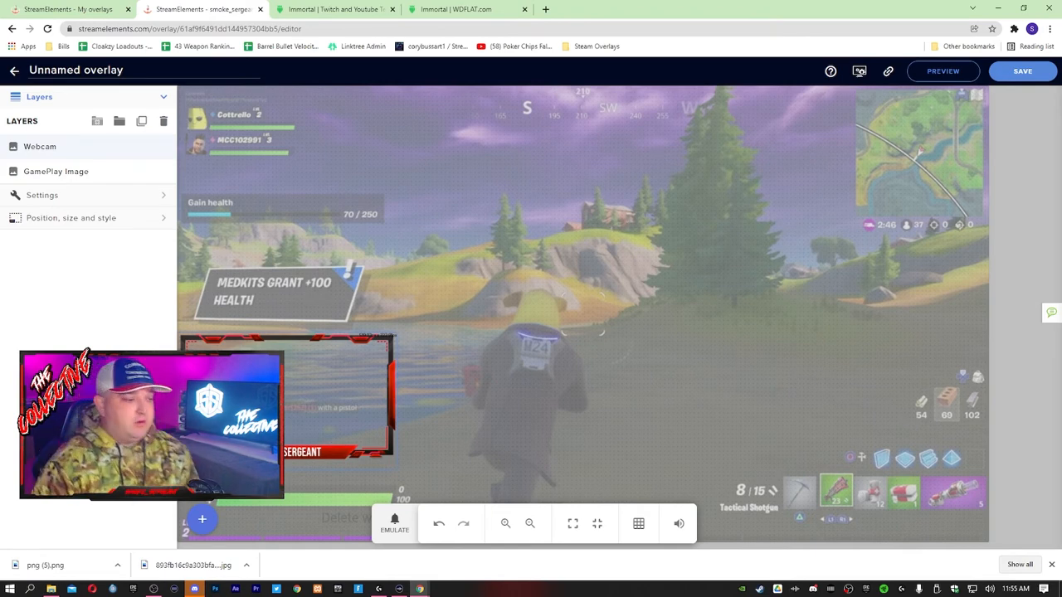
# Add a Subscriber goal widget to the overlay
pyautogui.click(203, 522)
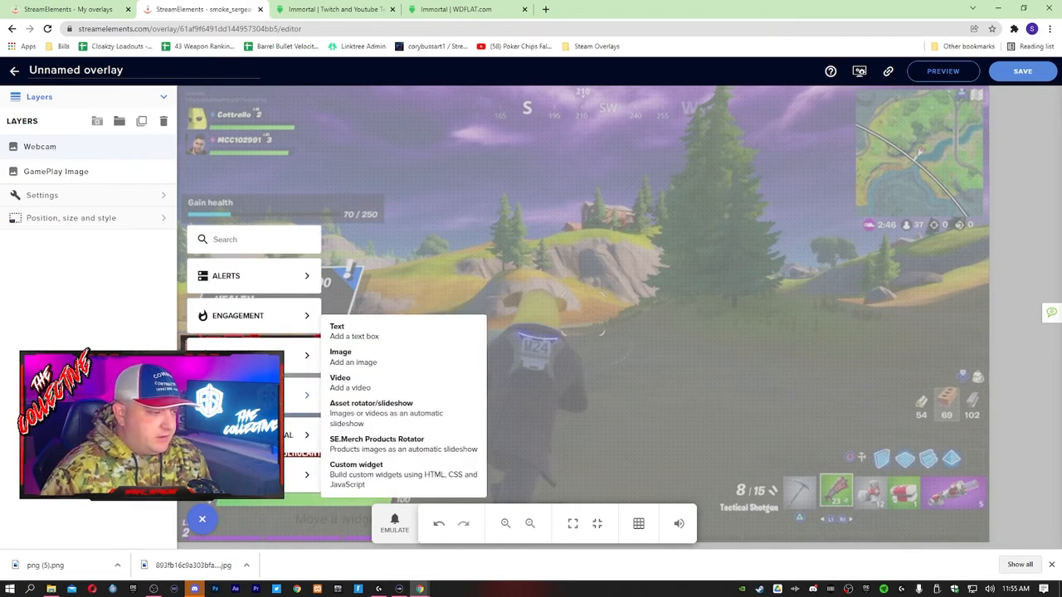
pyautogui.moveTo(299, 355)
pyautogui.moveTo(351, 351)
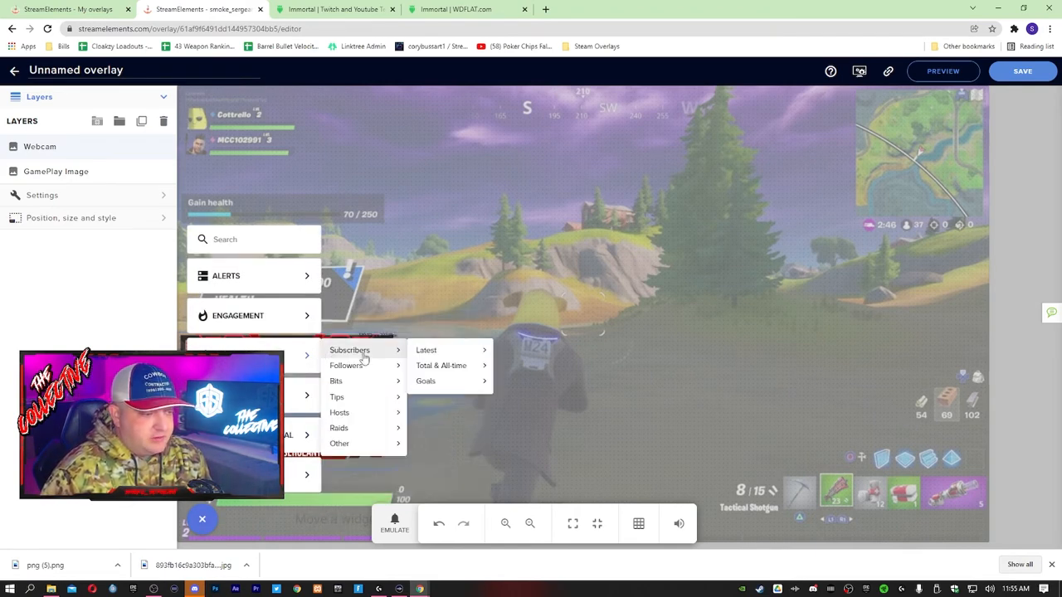
pyautogui.moveTo(435, 382)
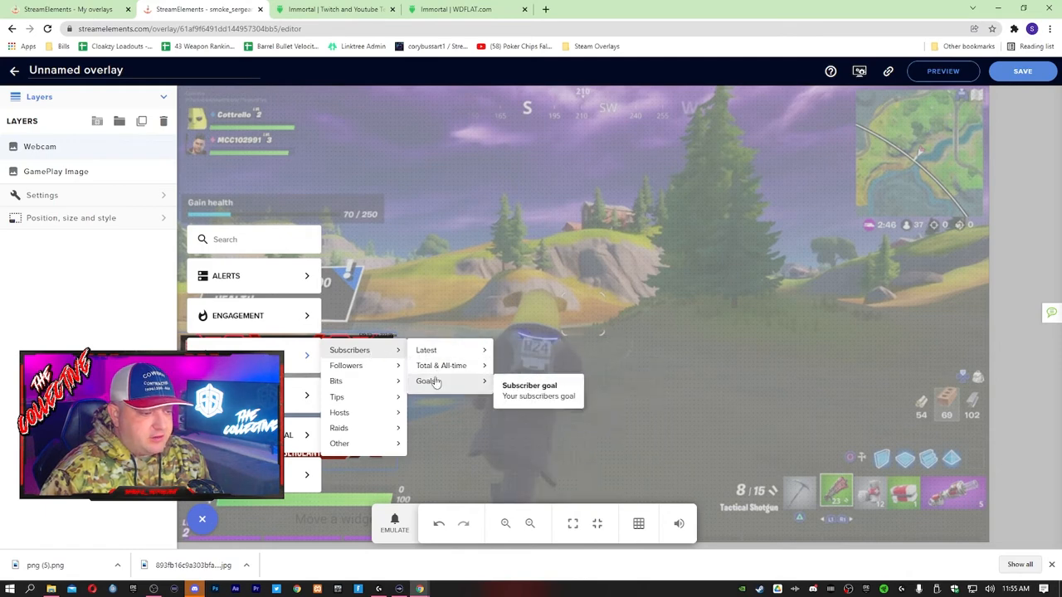
pyautogui.click(508, 390)
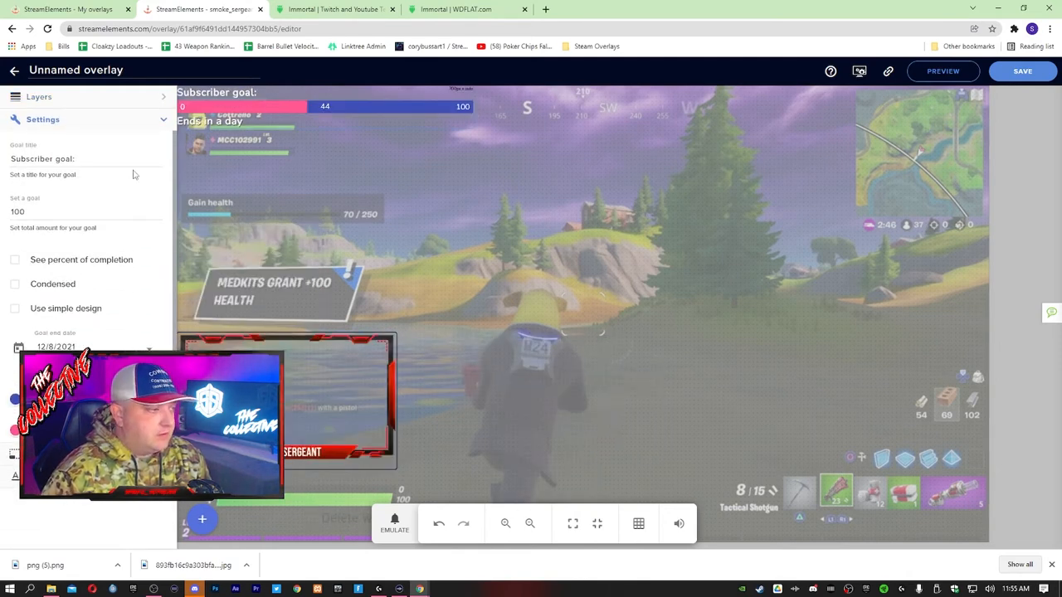
# Change the subscriber goal's title to "Monthly Subscriber Goal"
pyautogui.tripleClick(81, 159)
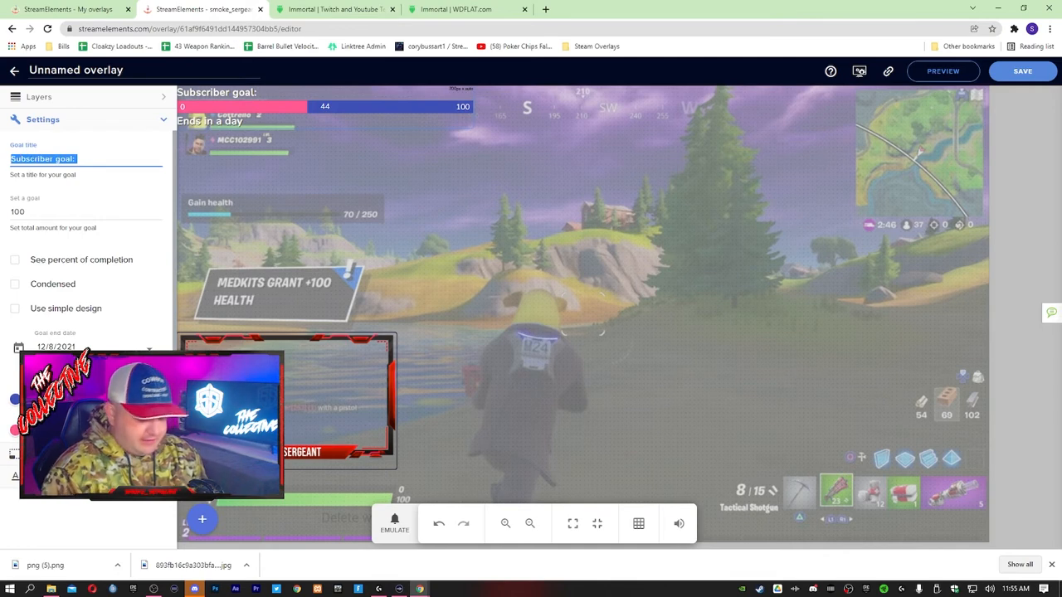
pyautogui.write('Monthl')
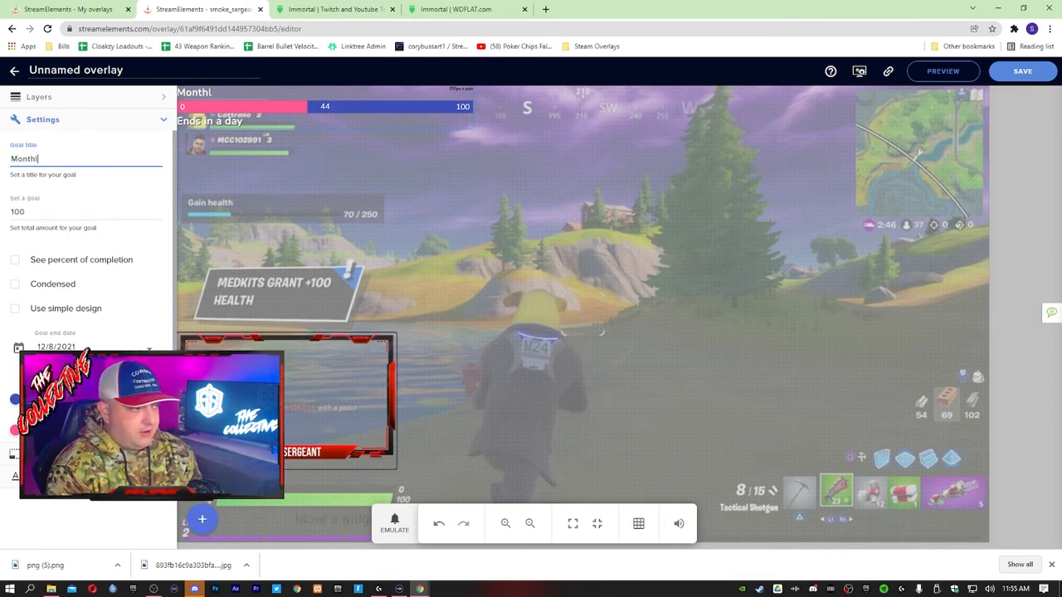
pyautogui.write('y Subcri')
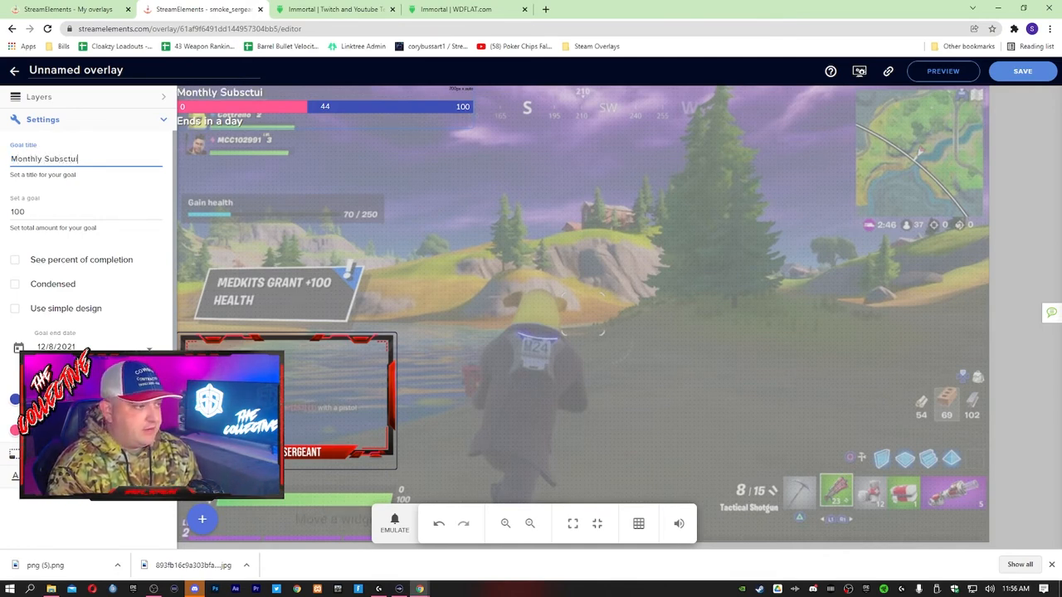
pyautogui.press('BackSpace')
pyautogui.press('BackSpace')
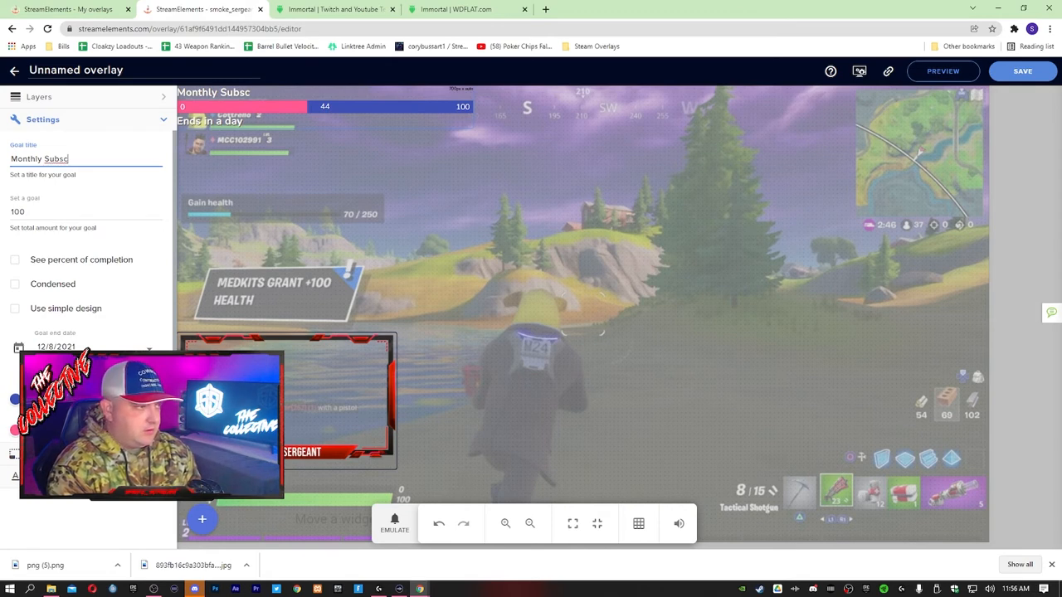
pyautogui.press('BackSpace')
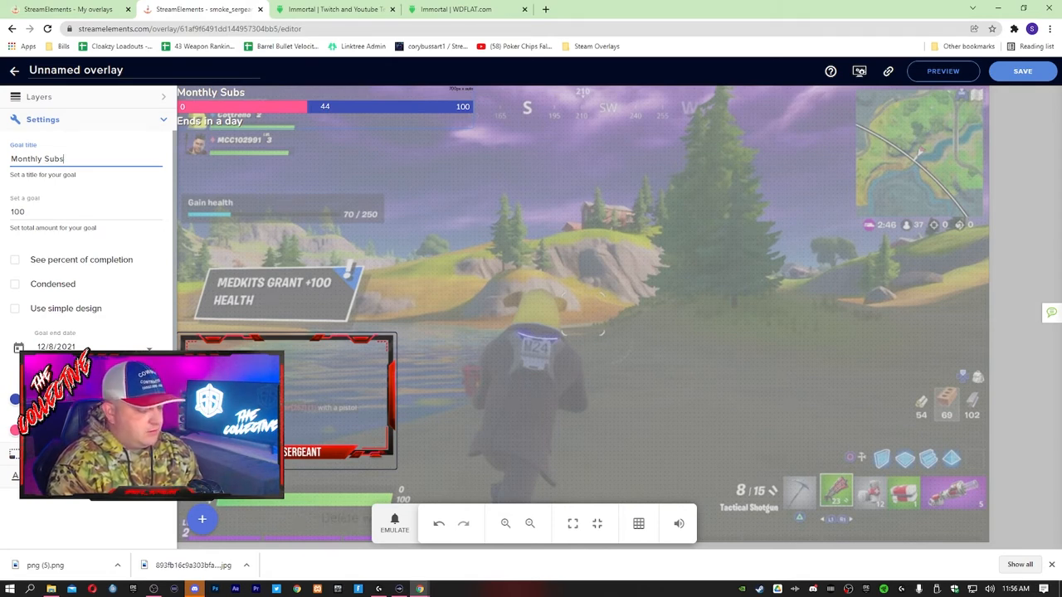
pyautogui.write('criber Goal')
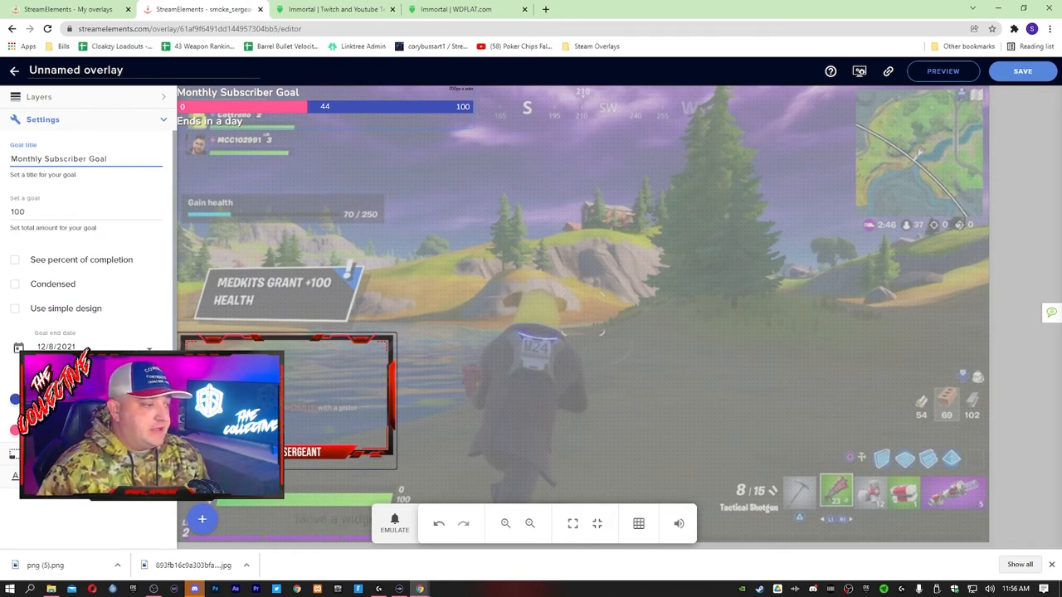
# Try the simple design, condensed and percent-of-completion options on the subscriber goal, switching each one off again
pyautogui.click(17, 308)
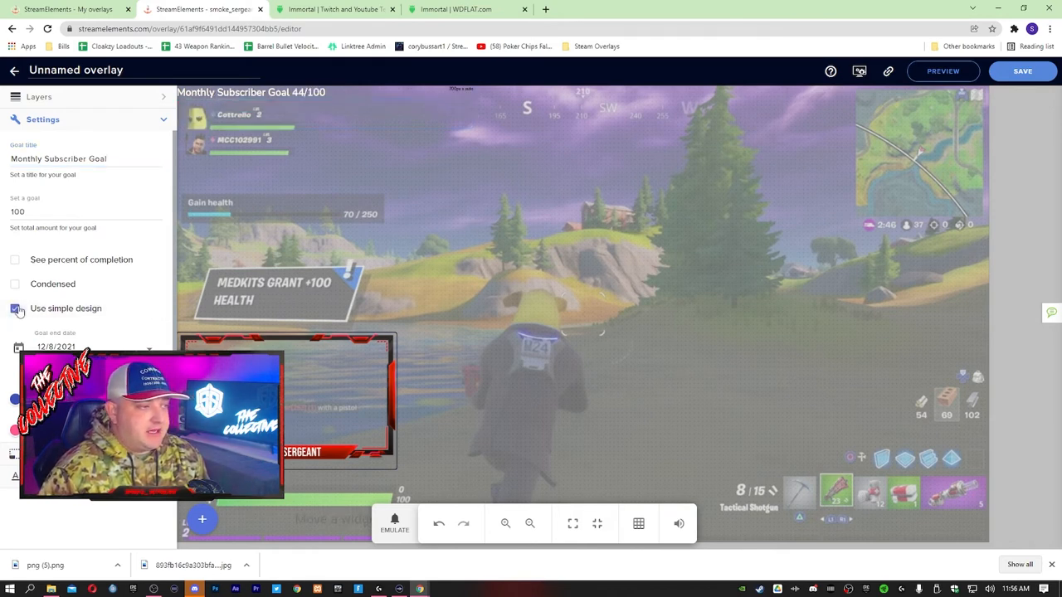
pyautogui.click(16, 308)
pyautogui.click(16, 285)
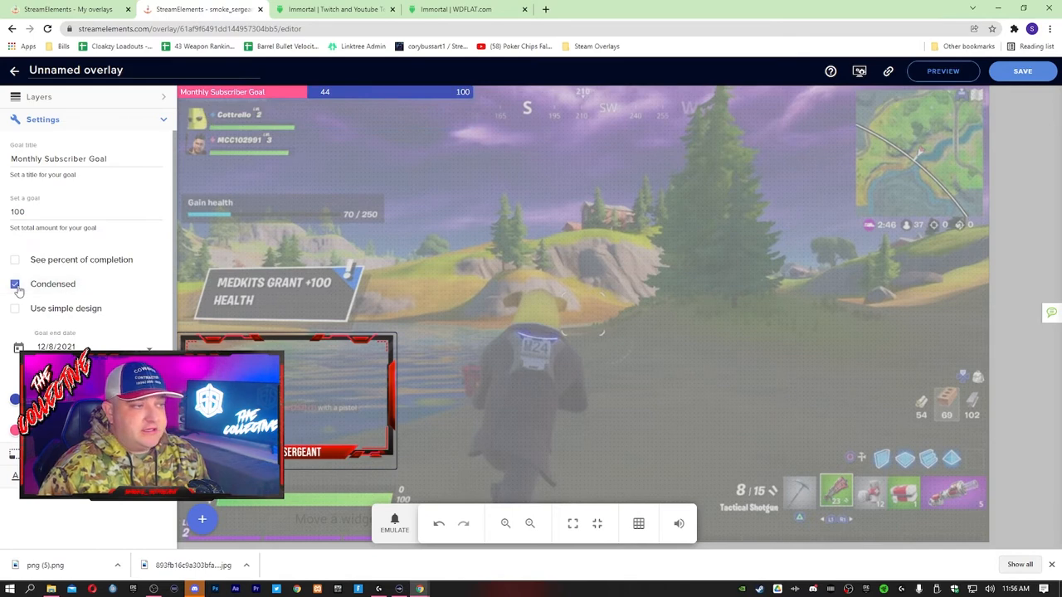
pyautogui.click(16, 285)
pyautogui.click(15, 260)
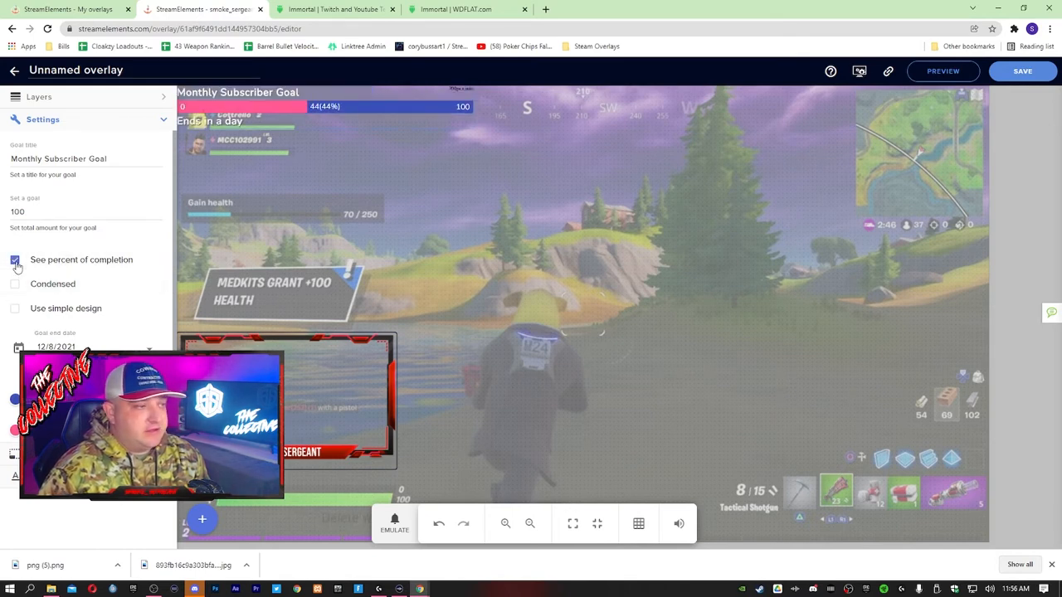
pyautogui.click(15, 260)
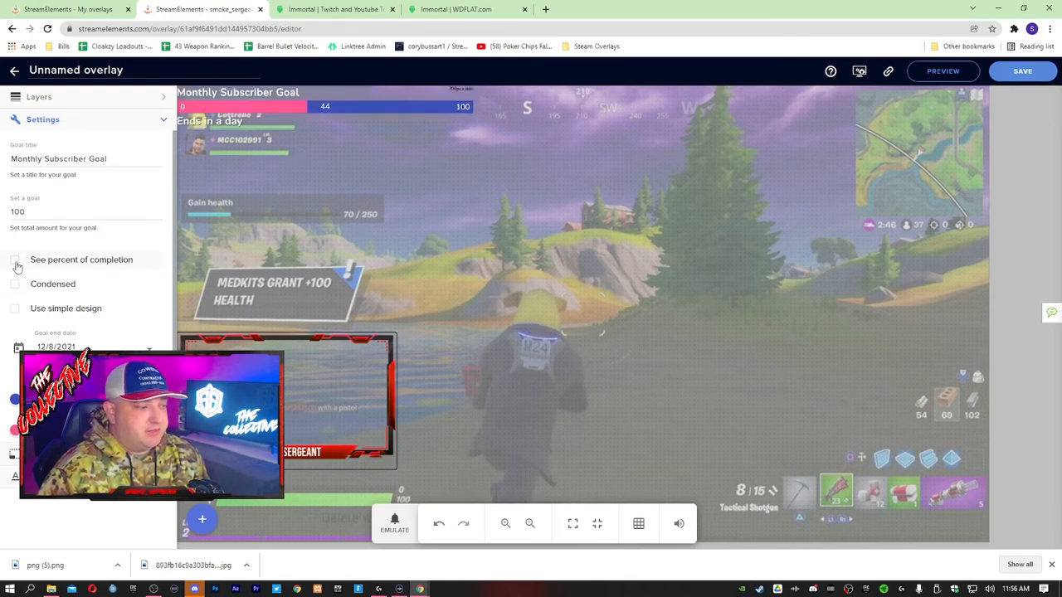
# Set the subscriber goal's total to 100 and its bar's background color to black
pyautogui.doubleClick(18, 212)
pyautogui.write('100')
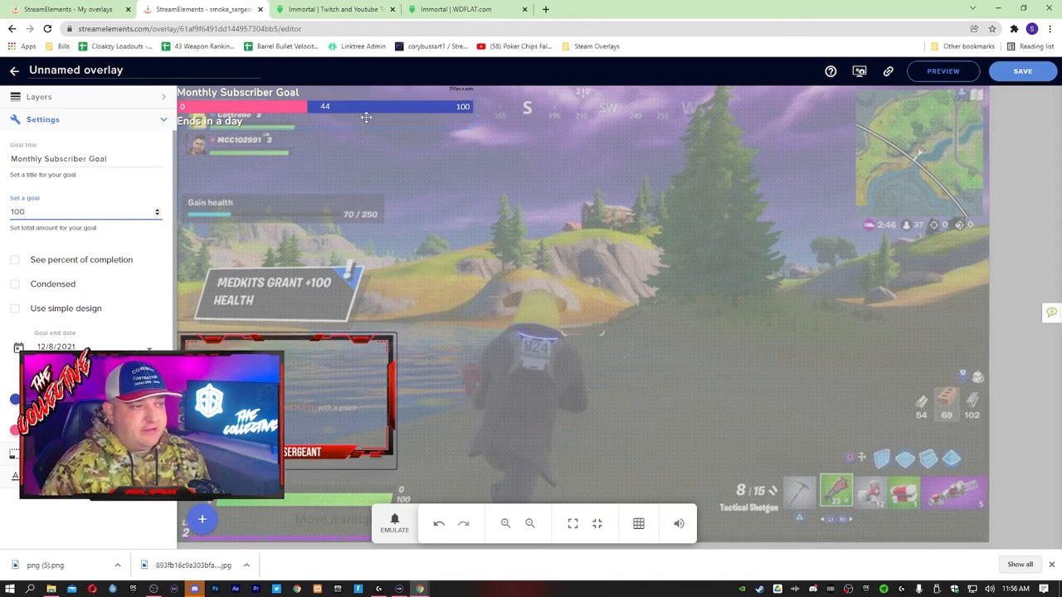
pyautogui.click(15, 401)
pyautogui.moveTo(461, 323); pyautogui.dragTo(398, 408)
pyautogui.click(574, 413)
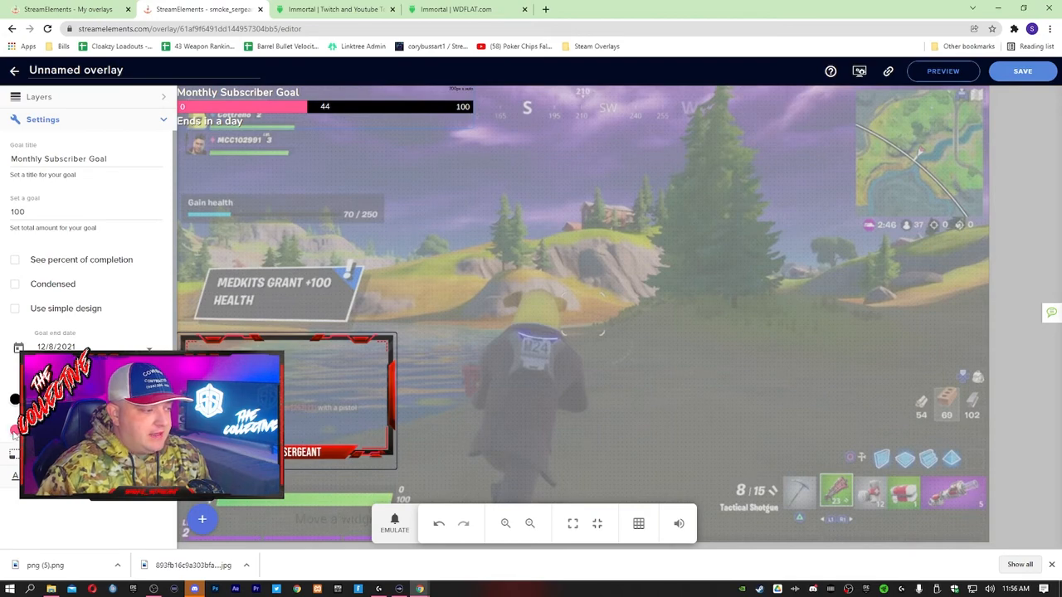
# Color the subscriber goal's progress fill red, rgb(255, 0, 0), and set its end date to 12/31/2021
pyautogui.click(14, 430)
pyautogui.moveTo(596, 242); pyautogui.dragTo(597, 232)
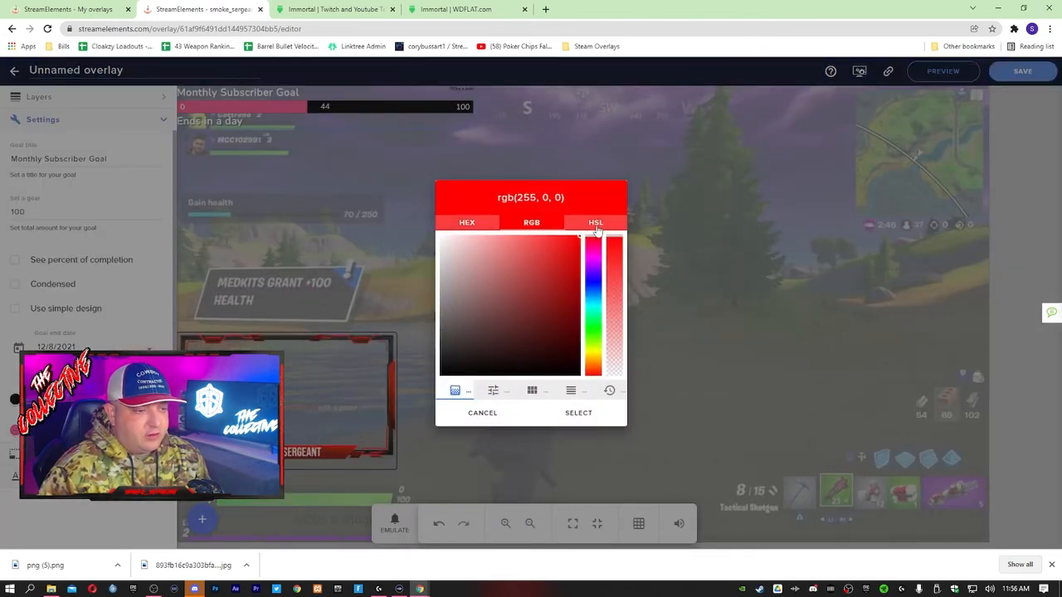
pyautogui.click(575, 412)
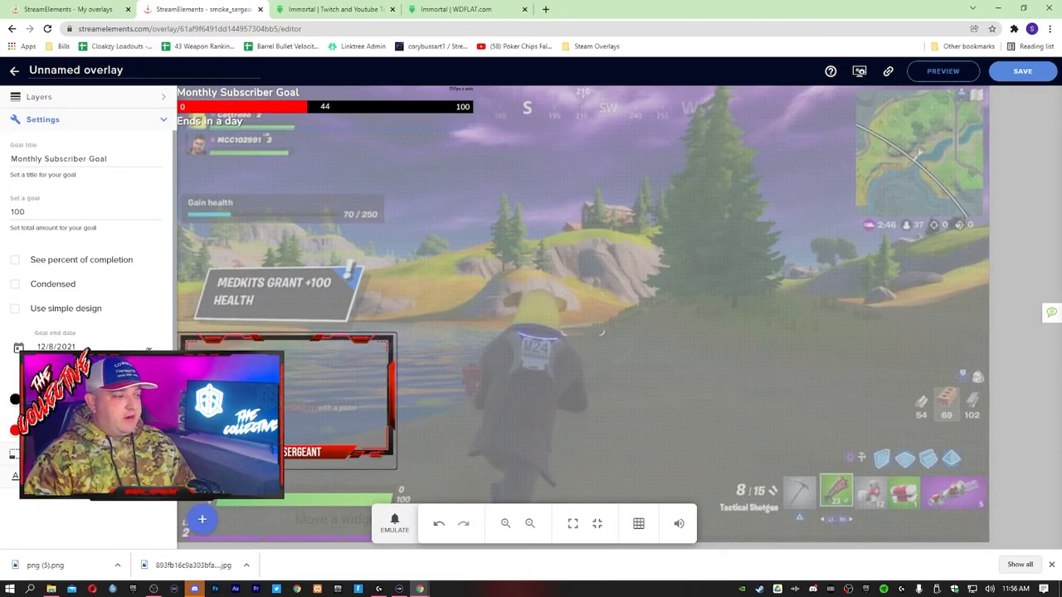
pyautogui.click(150, 349)
pyautogui.click(168, 492)
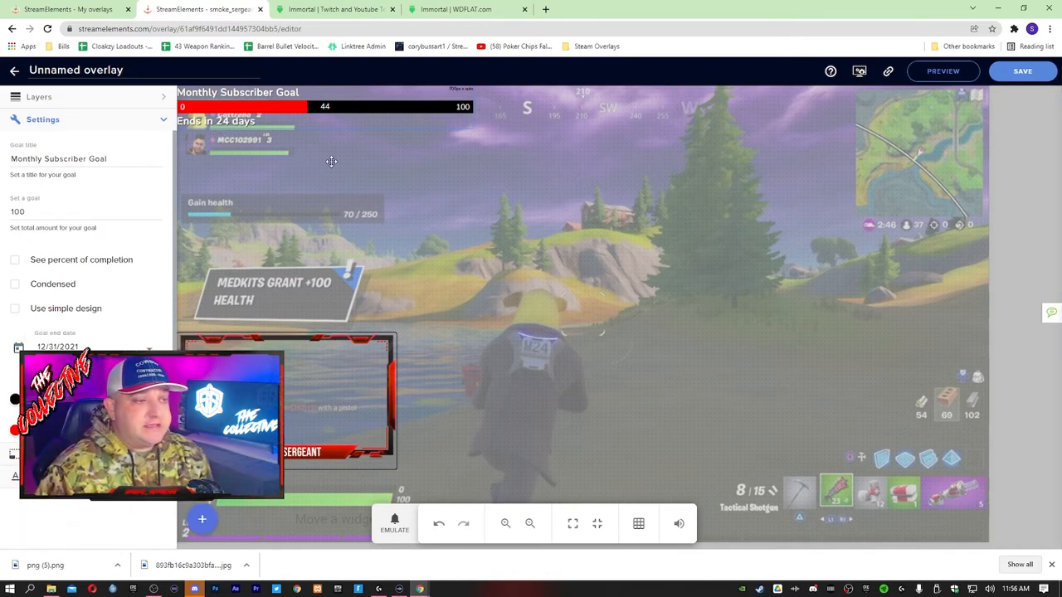
# Show the overlay's layer list and select the subscriber goal's layer
pyautogui.click(425, 191)
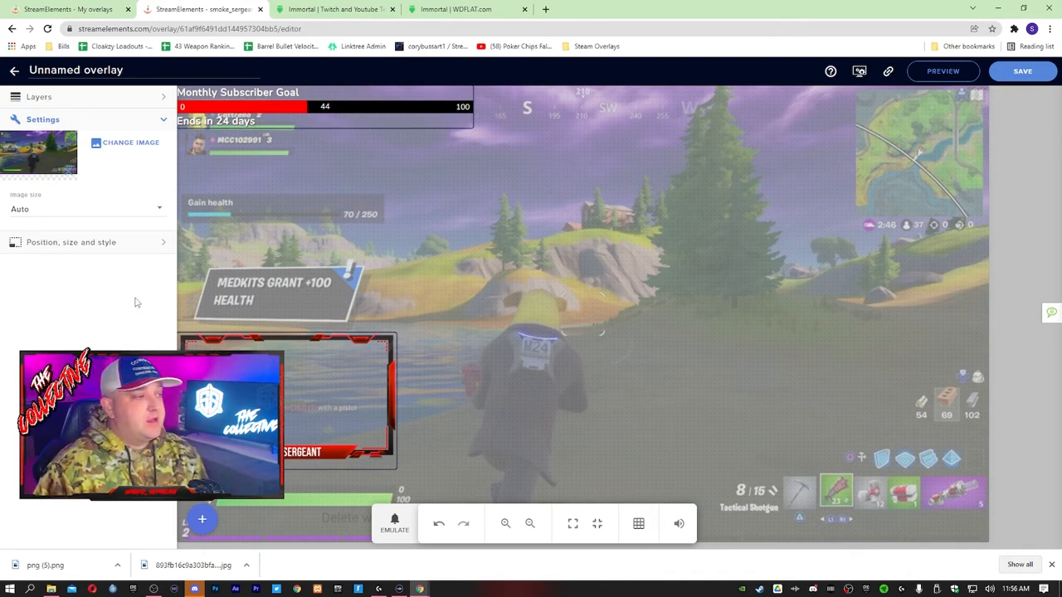
pyautogui.click(164, 96)
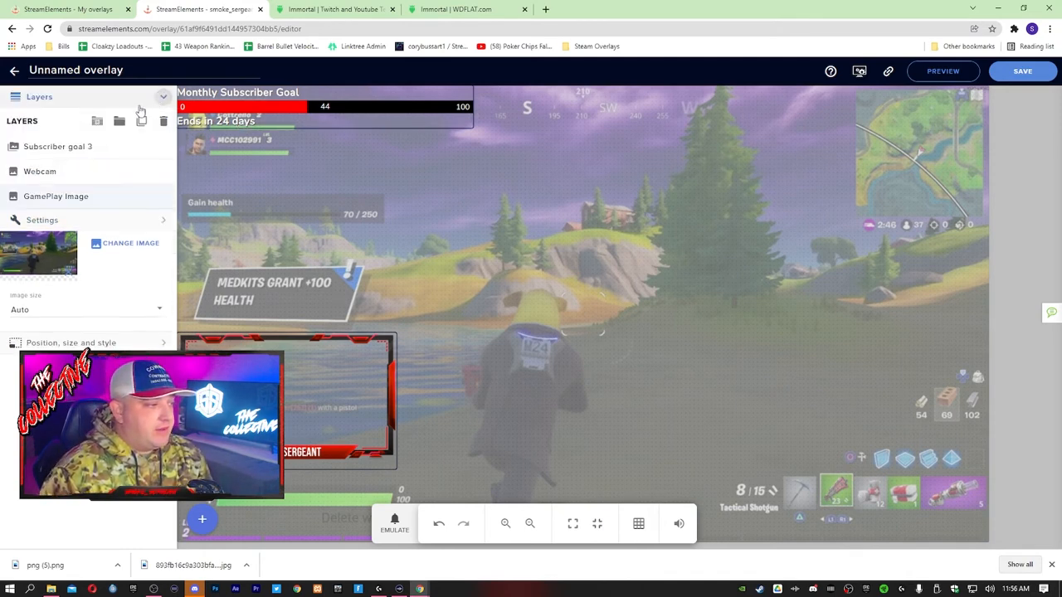
pyautogui.rightClick(53, 150)
pyautogui.click(47, 150)
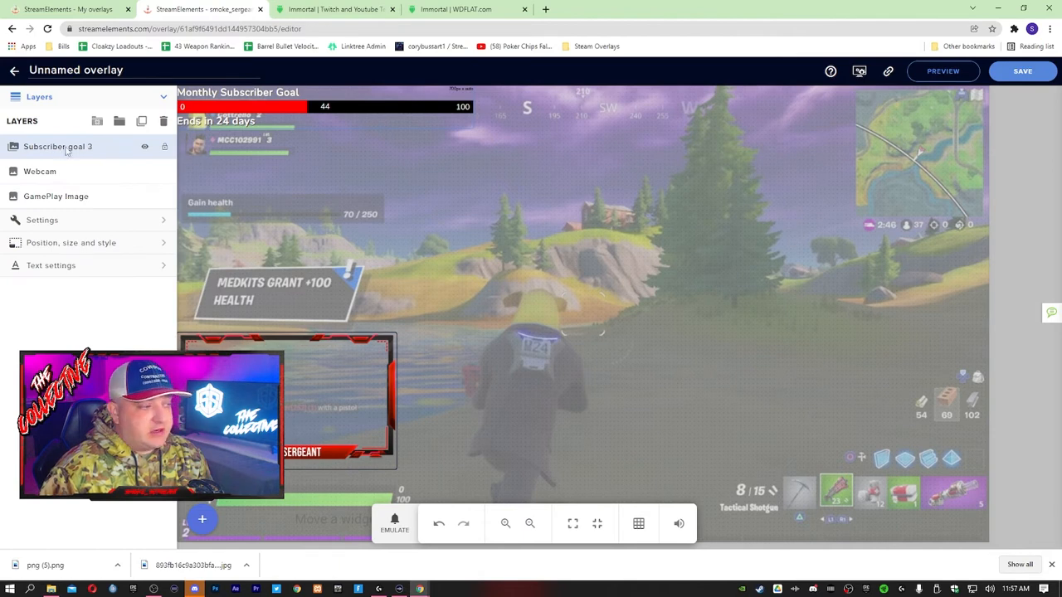
# Add a Cheer goal widget for bits and place it in the overlay's upper-right corner, above the minimap
pyautogui.click(204, 516)
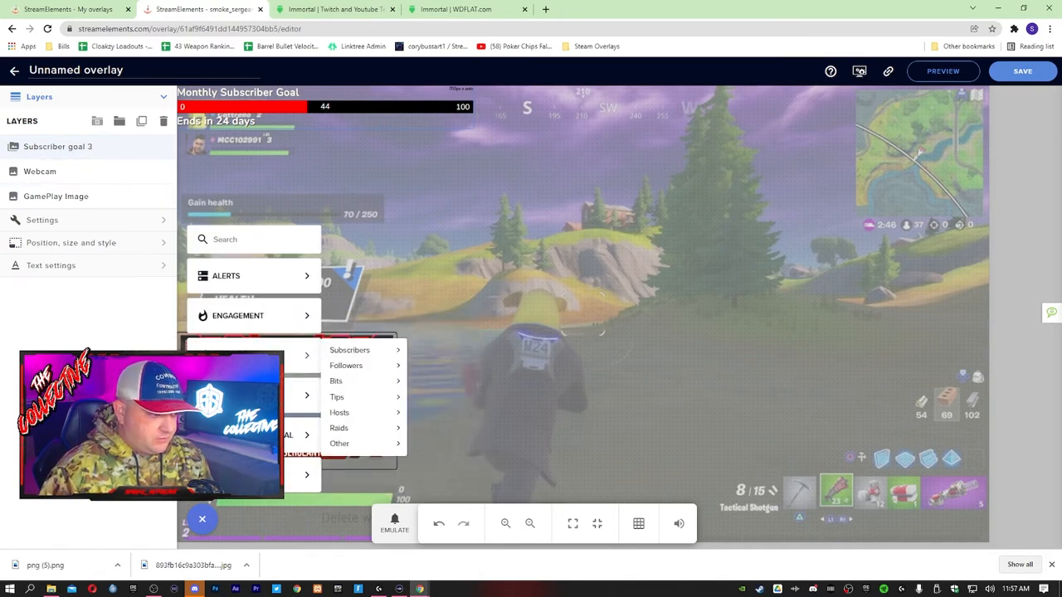
pyautogui.moveTo(234, 328)
pyautogui.moveTo(298, 355)
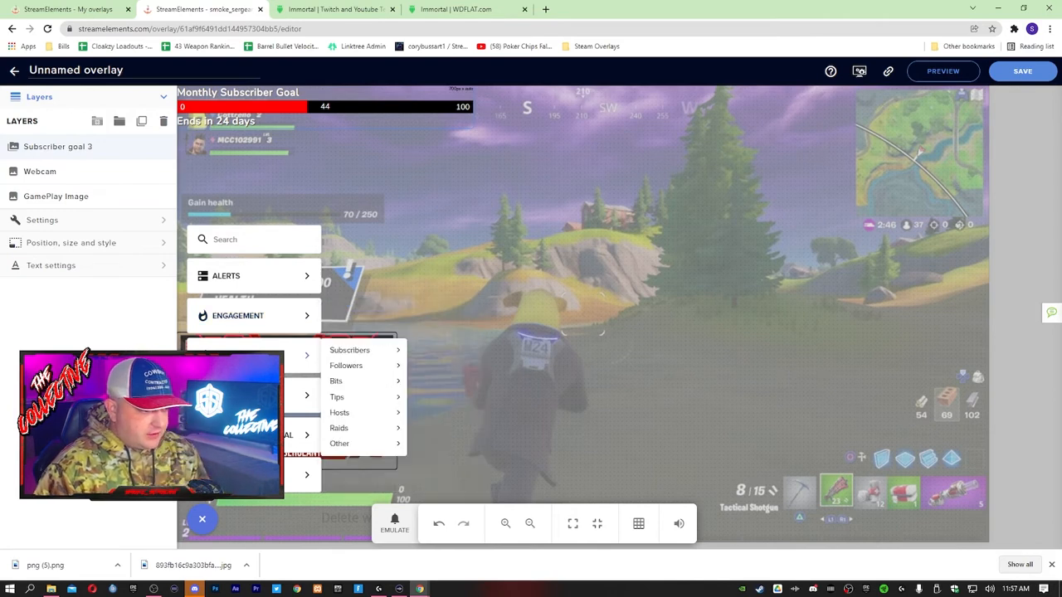
pyautogui.moveTo(403, 383)
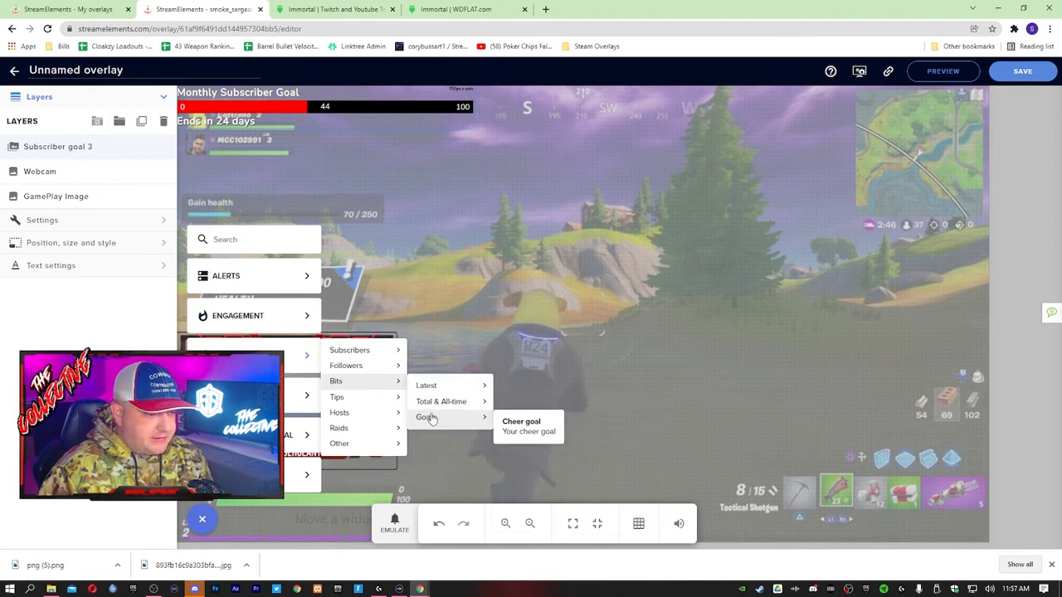
pyautogui.click(508, 426)
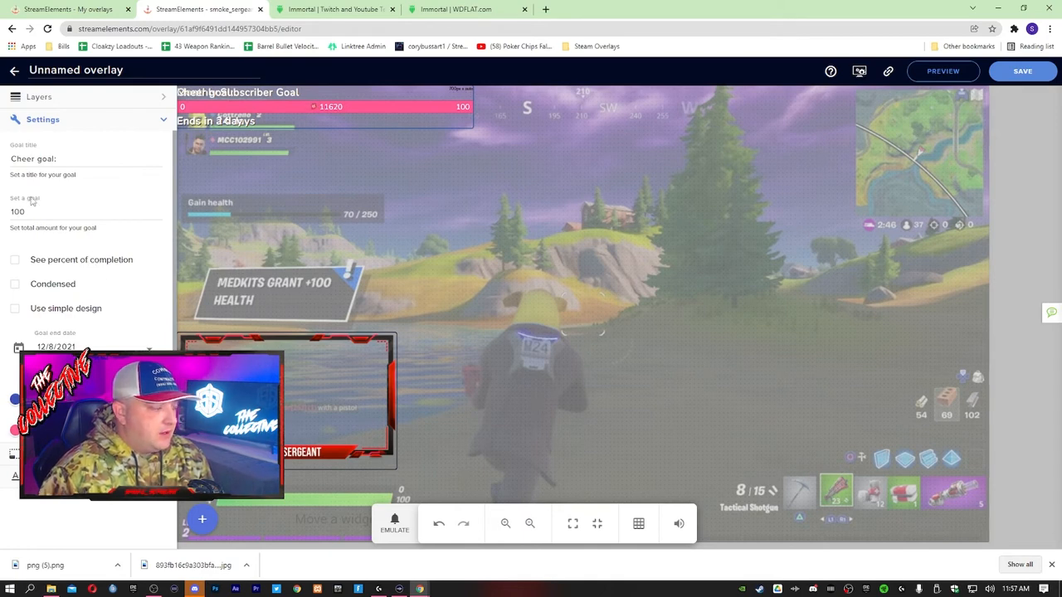
pyautogui.moveTo(225, 110); pyautogui.dragTo(737, 106)
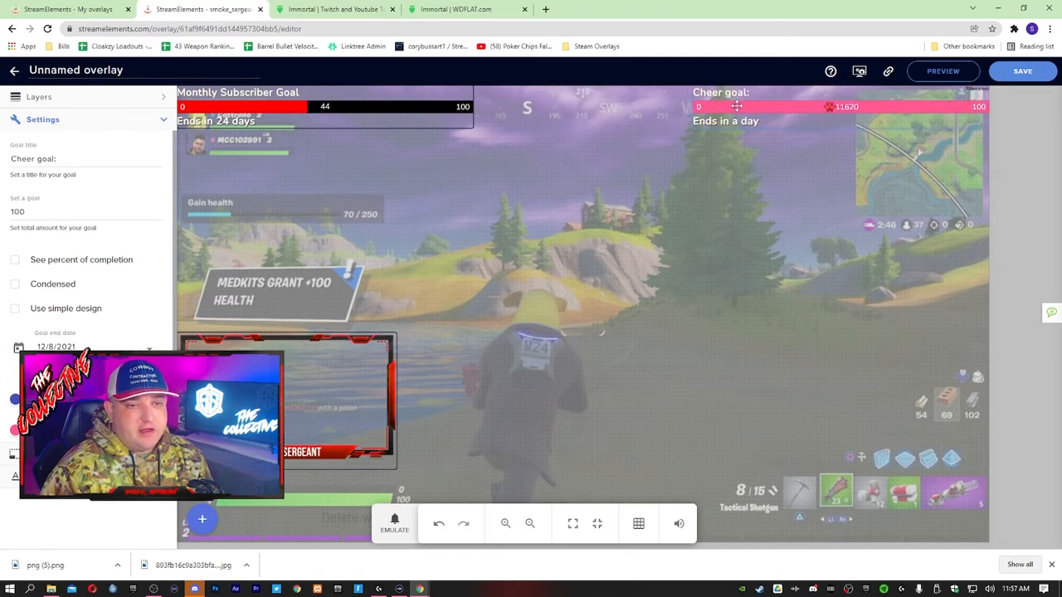
# Reset the goal data in the data visualization settings
pyautogui.click(858, 73)
pyautogui.click(280, 146)
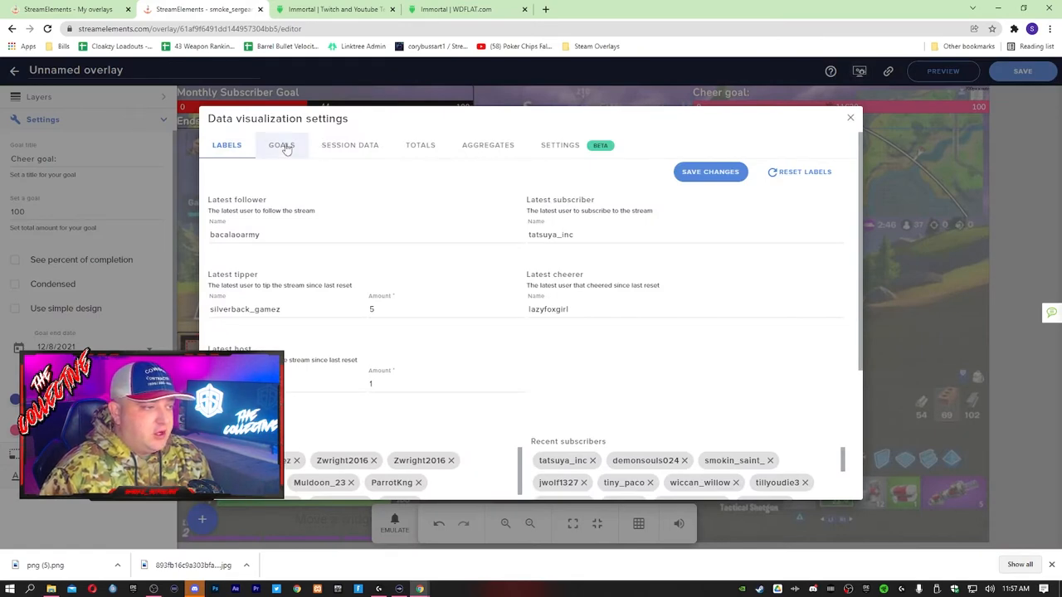
pyautogui.click(775, 194)
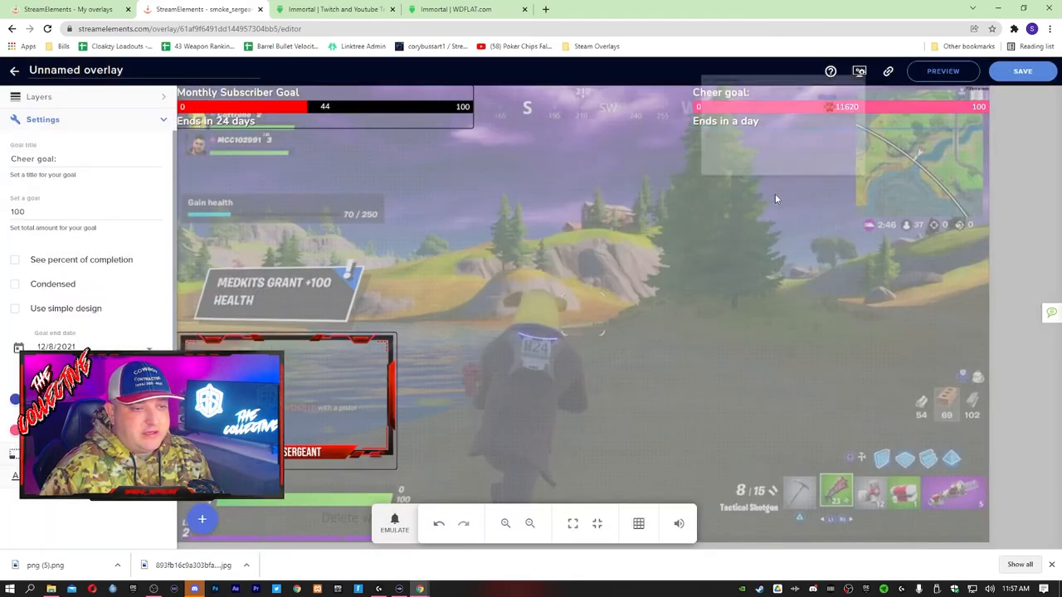
pyautogui.click(608, 331)
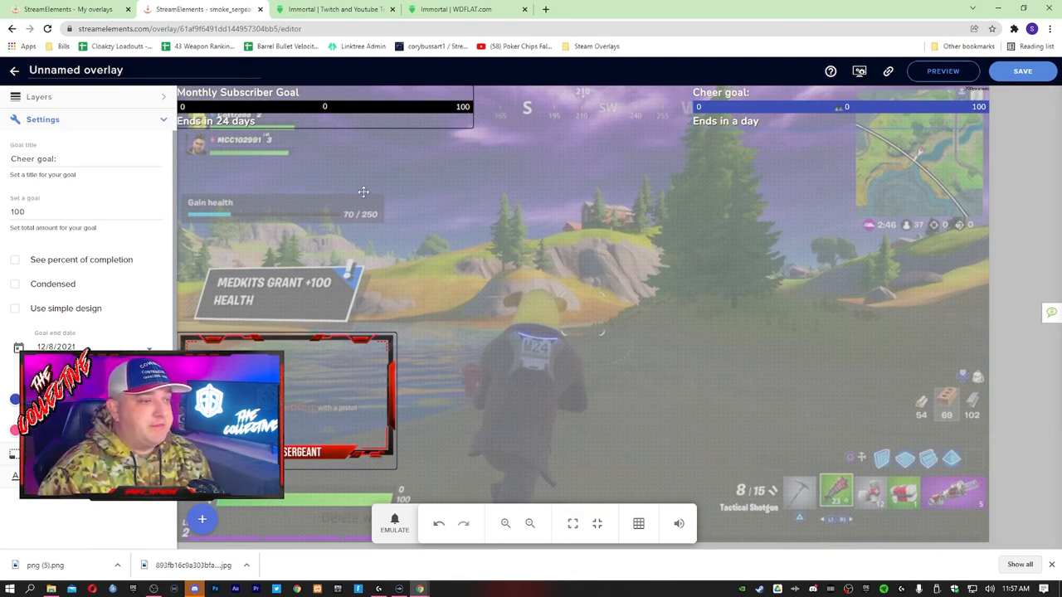
# Set the cheer goal's end date to 12/31/2021 and change its title to "Monthly Cheer goal:"
pyautogui.click(150, 348)
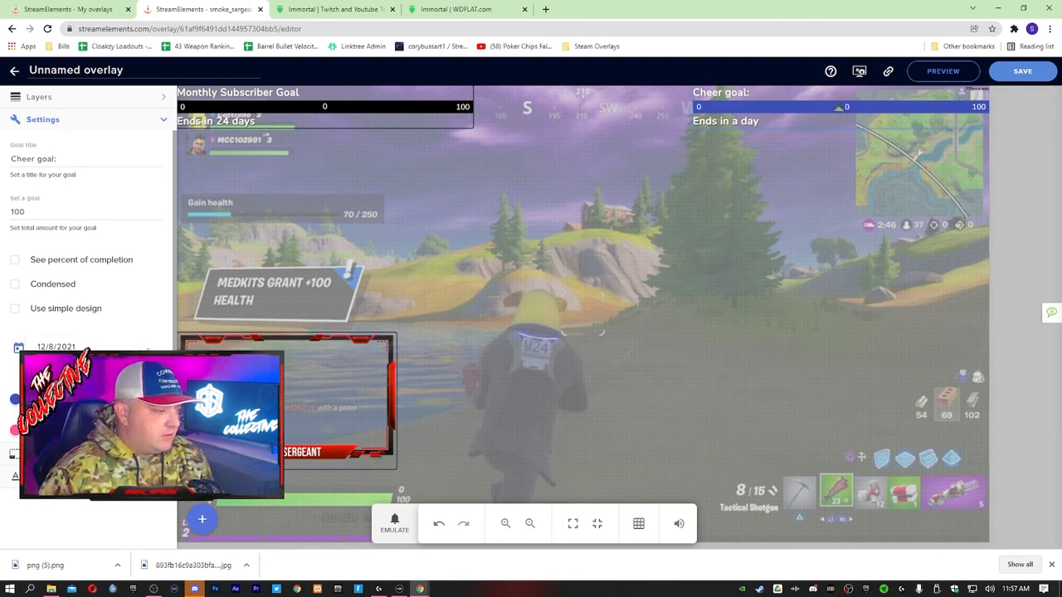
pyautogui.click(168, 489)
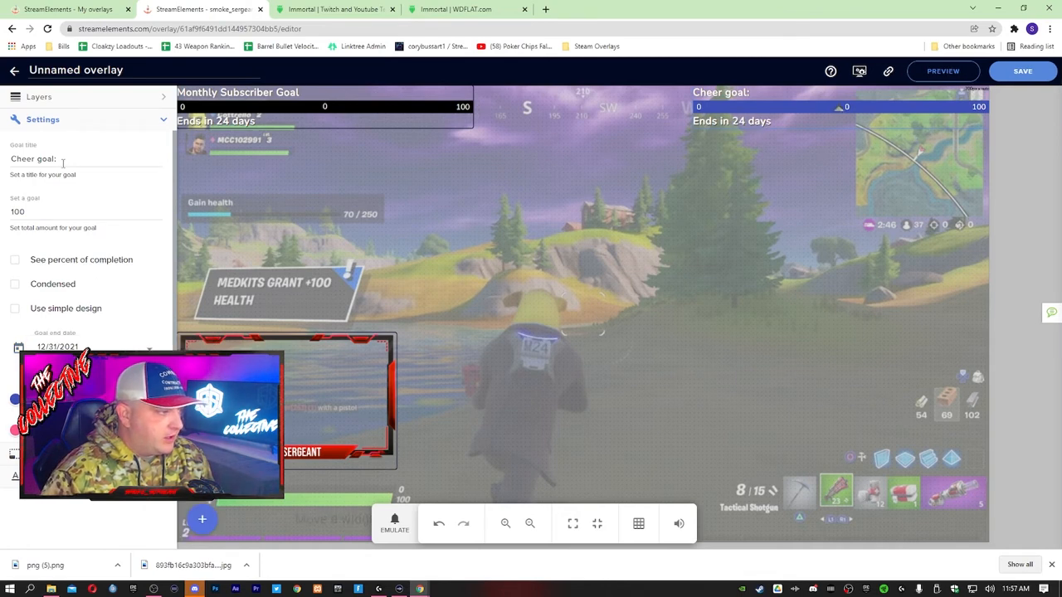
pyautogui.click(12, 158)
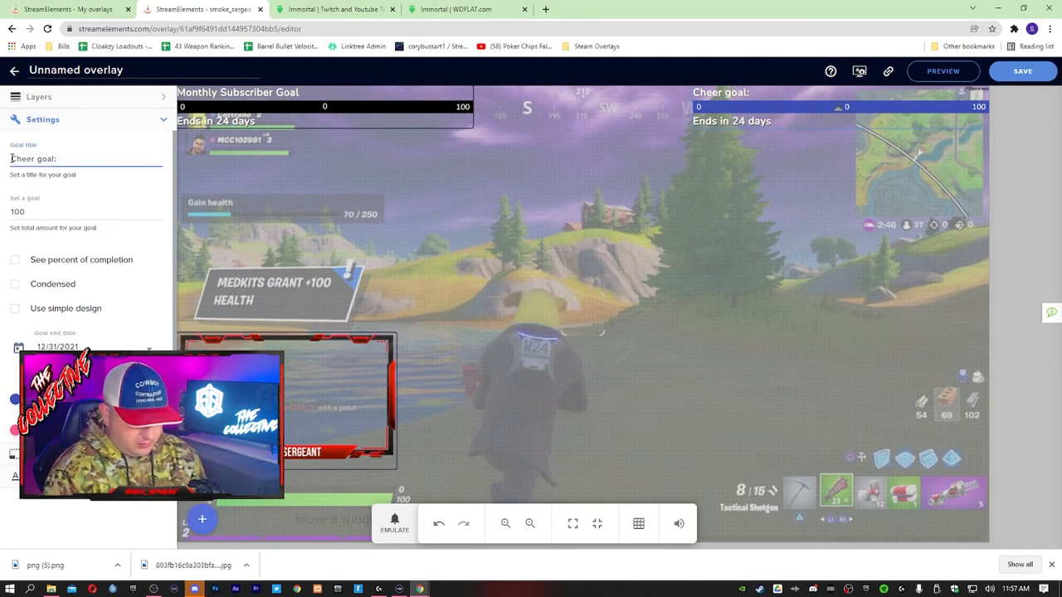
pyautogui.write('Monthly')
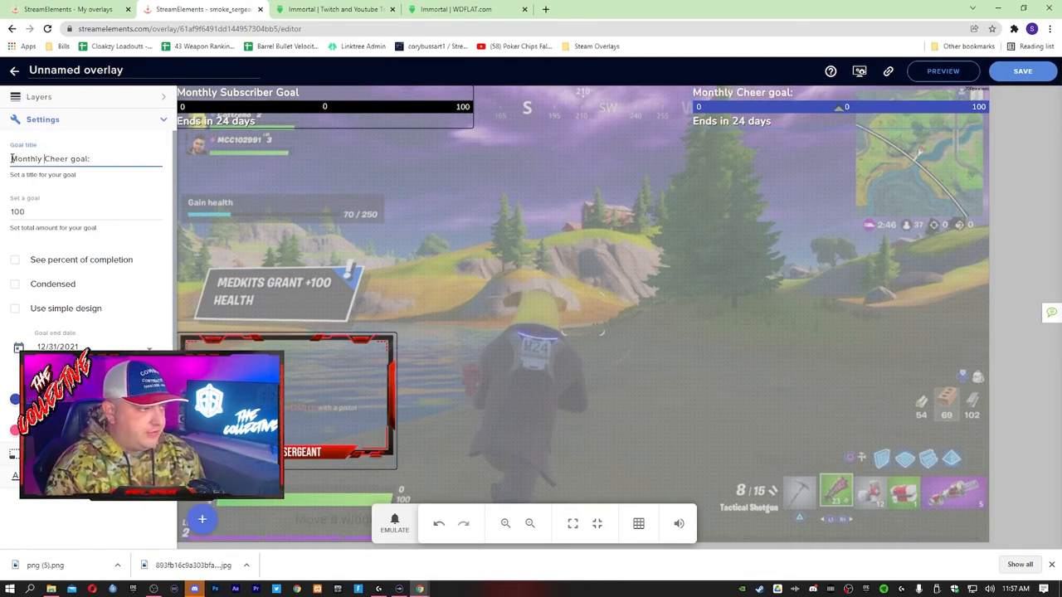
# Set the cheer goal's total to 5000 and its bar's background color to black
pyautogui.moveTo(33, 212); pyautogui.dragTo(10, 214)
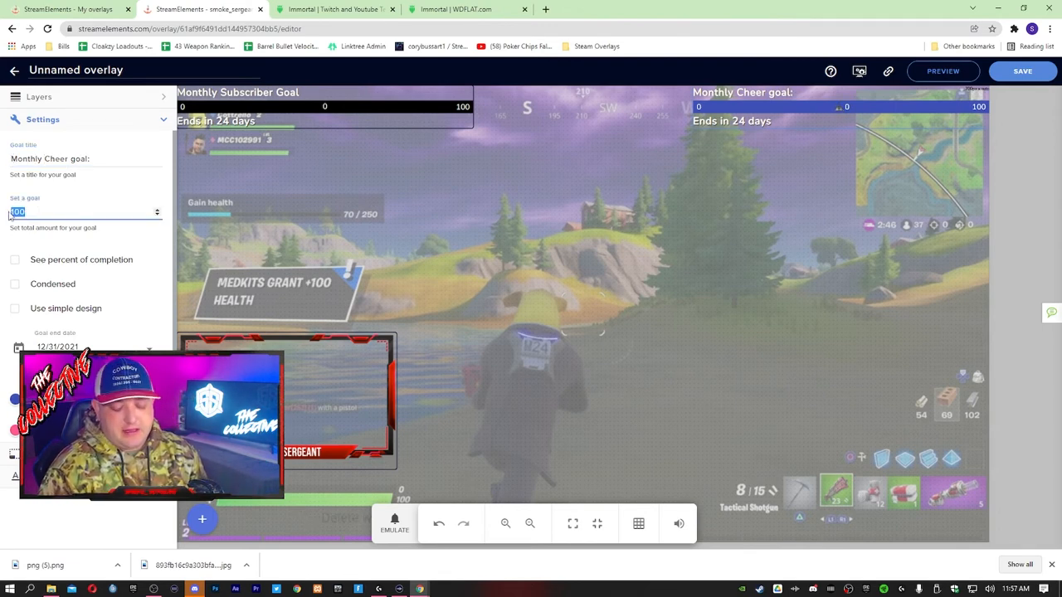
pyautogui.write('5000')
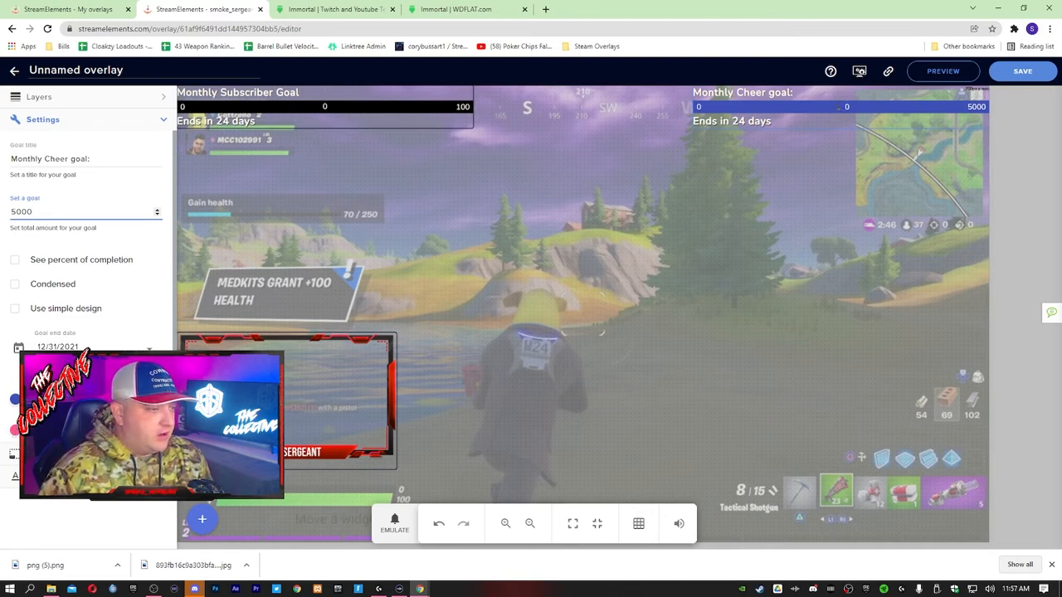
pyautogui.click(16, 400)
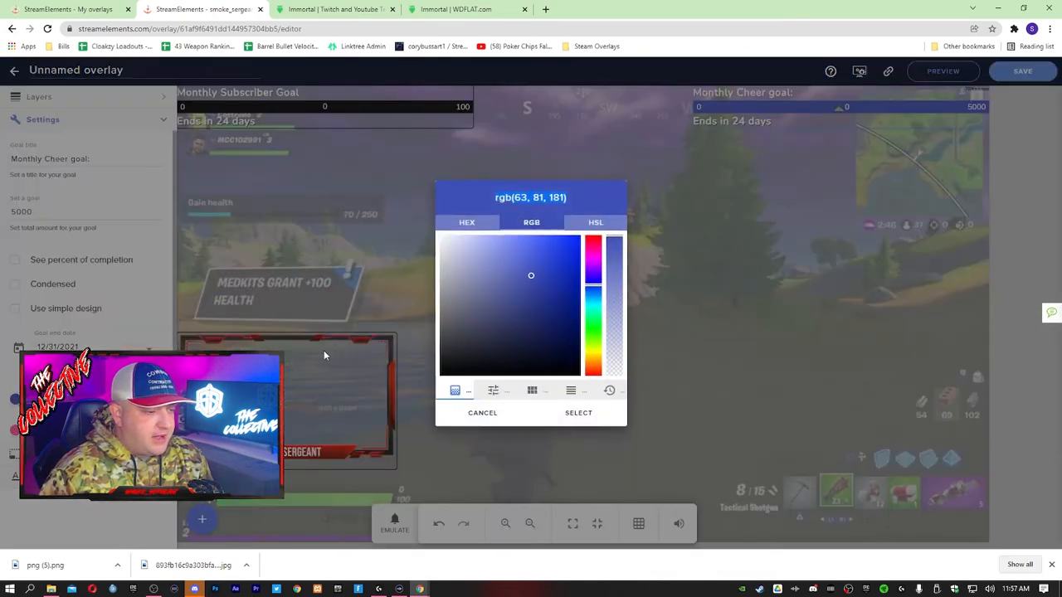
pyautogui.moveTo(466, 348); pyautogui.dragTo(413, 388)
pyautogui.click(578, 414)
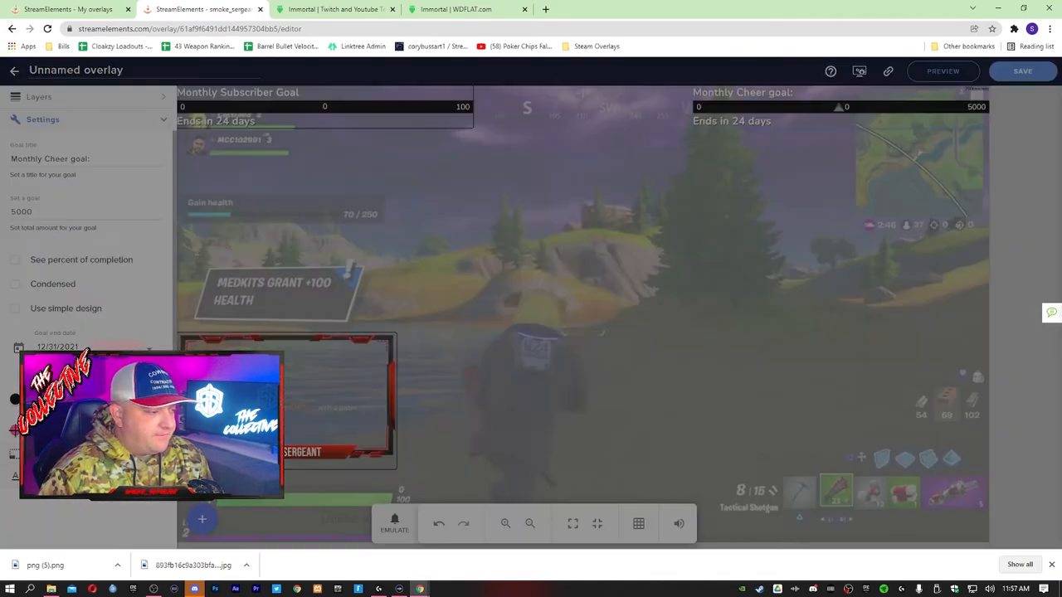
# Change the cheer goal's bar color from pink to pure red
pyautogui.click(14, 430)
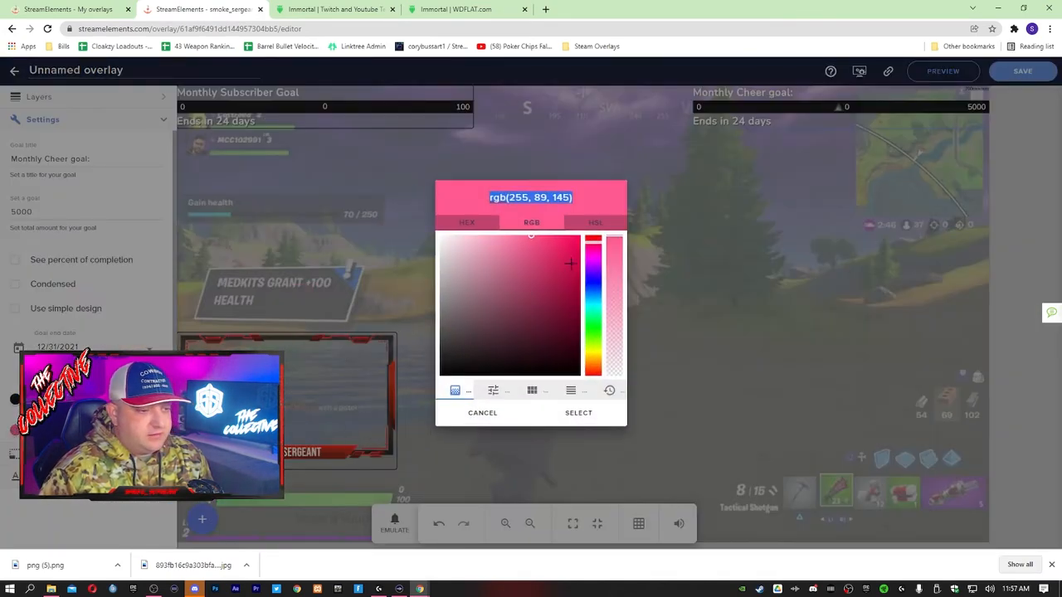
pyautogui.click(593, 238)
pyautogui.moveTo(577, 246); pyautogui.dragTo(598, 235)
pyautogui.click(584, 414)
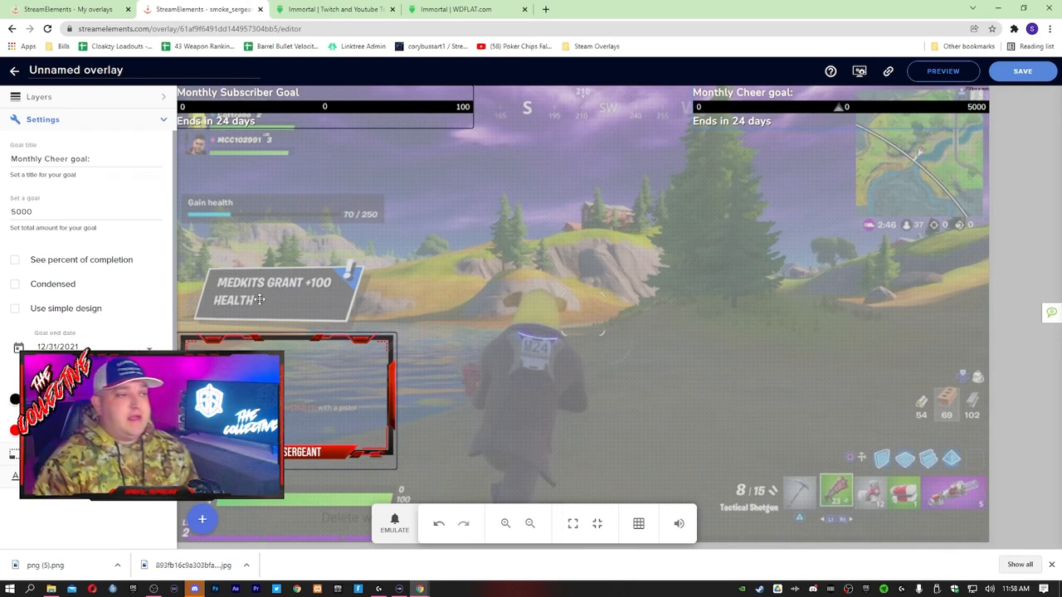
# Turn on the condensed layout for both the cheer goal and the subscriber goal
pyautogui.click(15, 284)
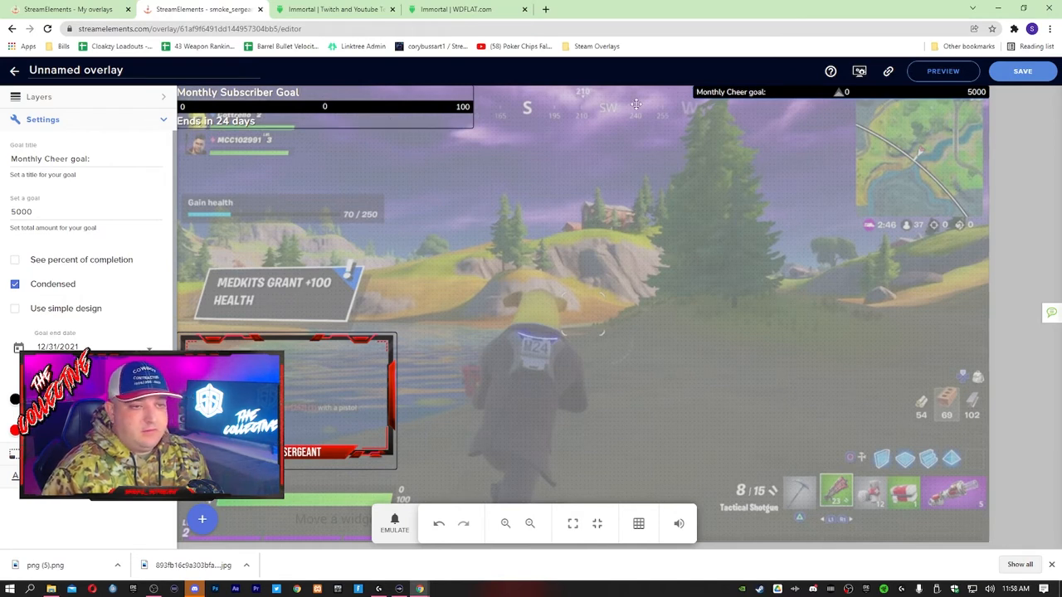
pyautogui.click(162, 122)
pyautogui.click(161, 98)
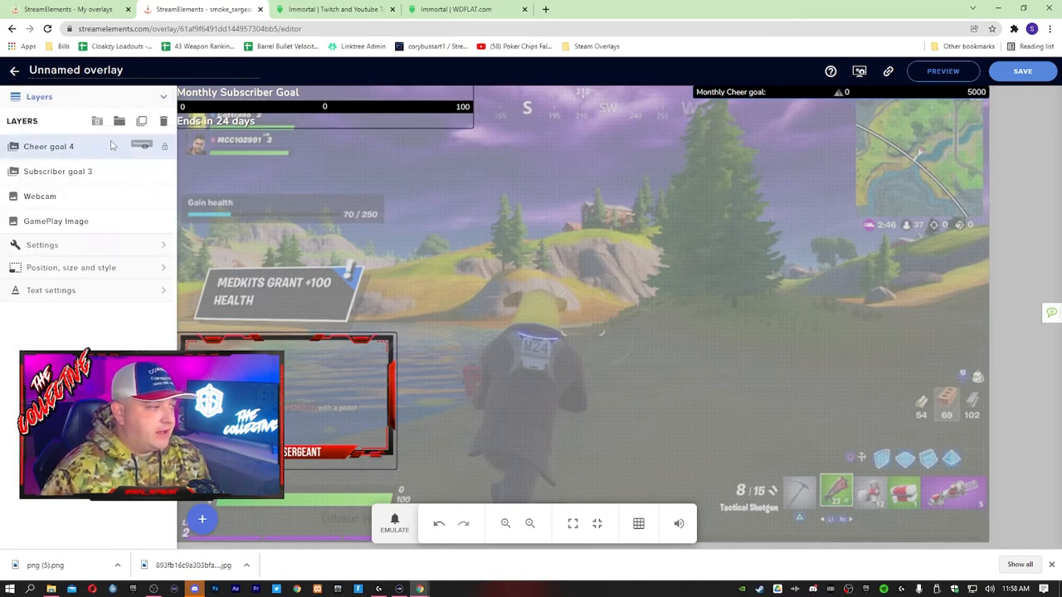
pyautogui.click(51, 172)
pyautogui.doubleClick(122, 172)
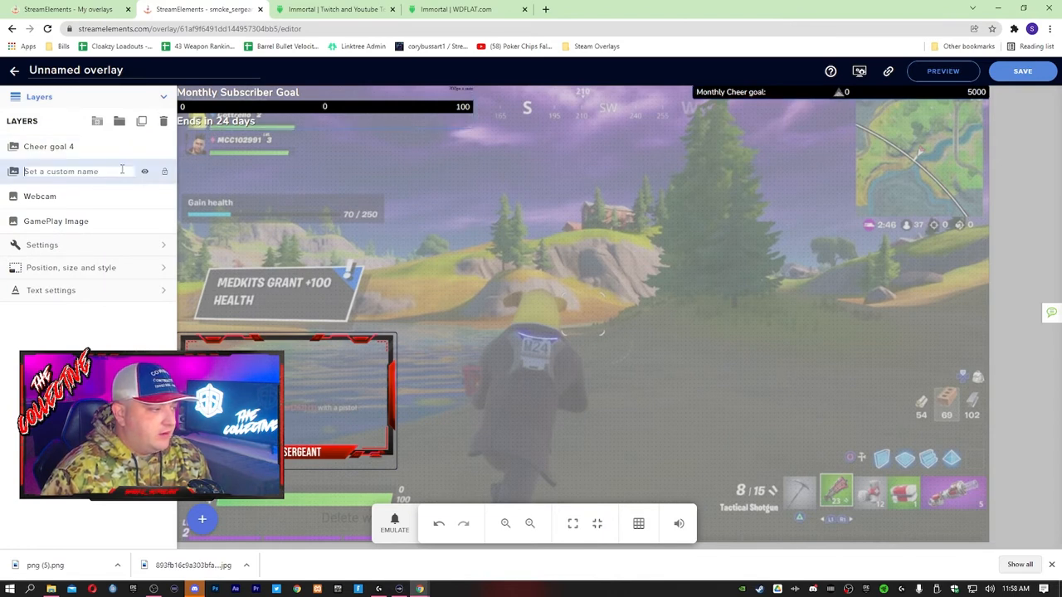
pyautogui.press('Escape')
pyautogui.click(114, 243)
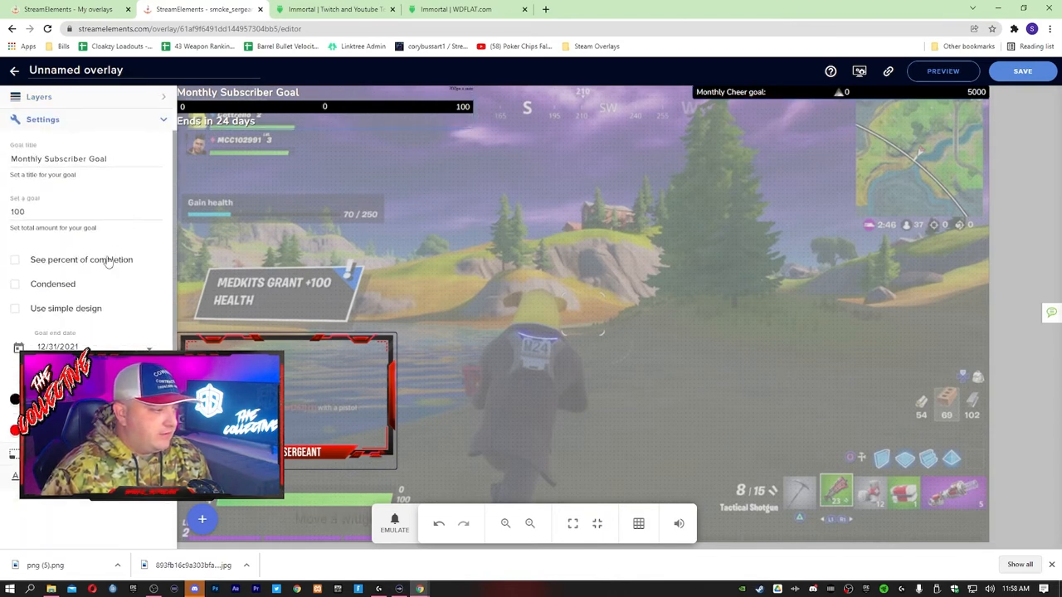
pyautogui.click(45, 286)
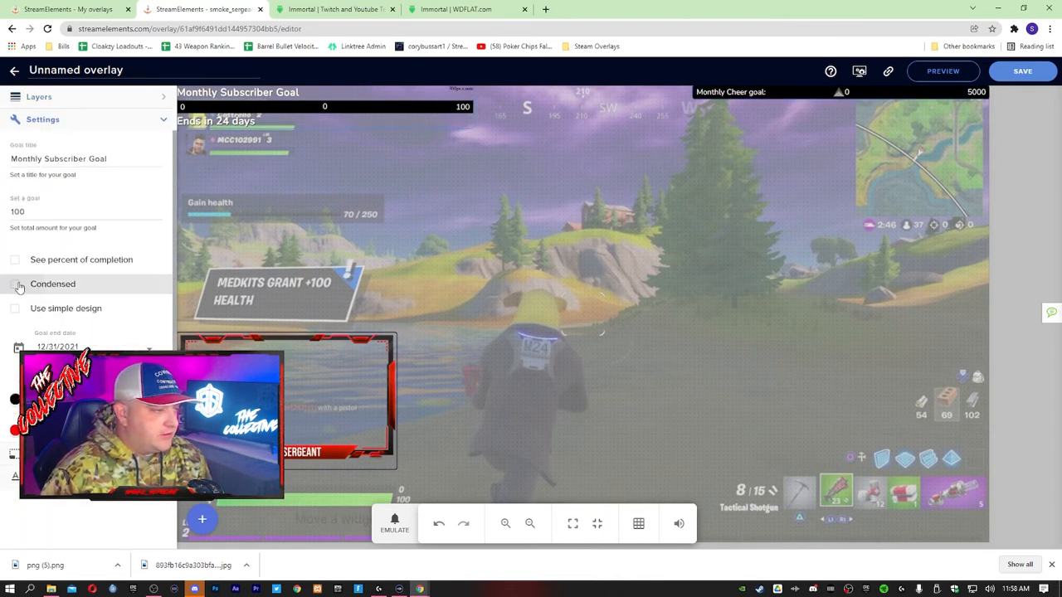
pyautogui.click(159, 122)
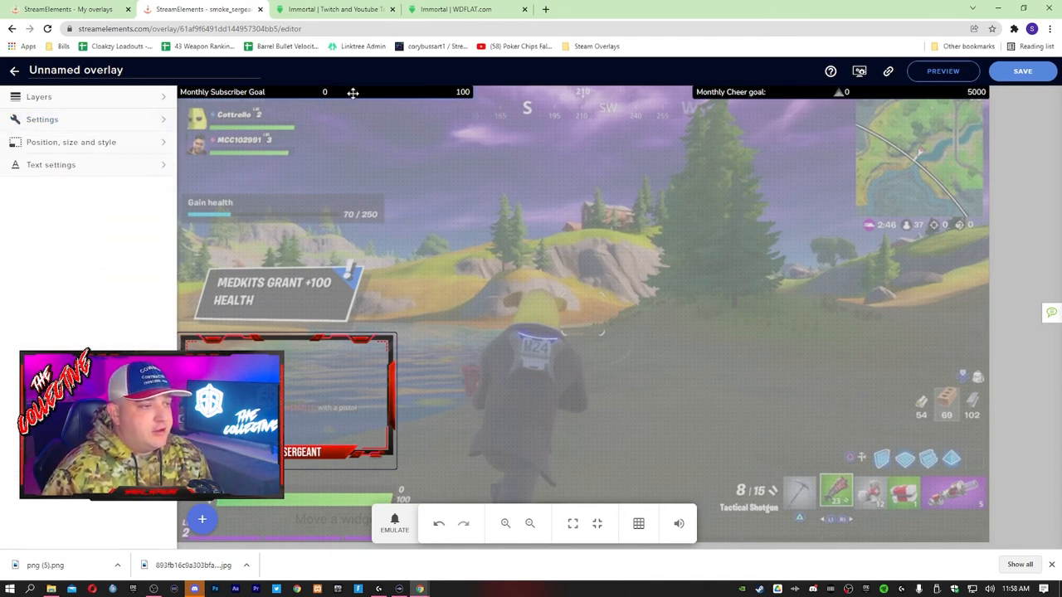
# Move the subscriber goal directly above the facecam frame and shrink it to about the frame's width
pyautogui.moveTo(472, 99); pyautogui.dragTo(366, 319)
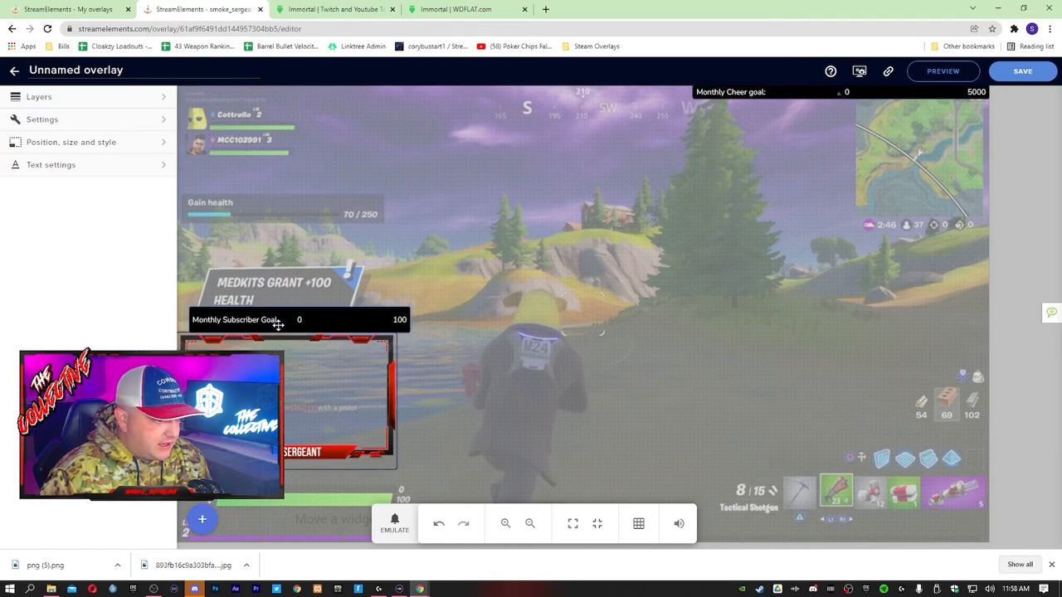
pyautogui.press('Right')
pyautogui.press('Right')
pyautogui.press('Right')
pyautogui.press('Right')
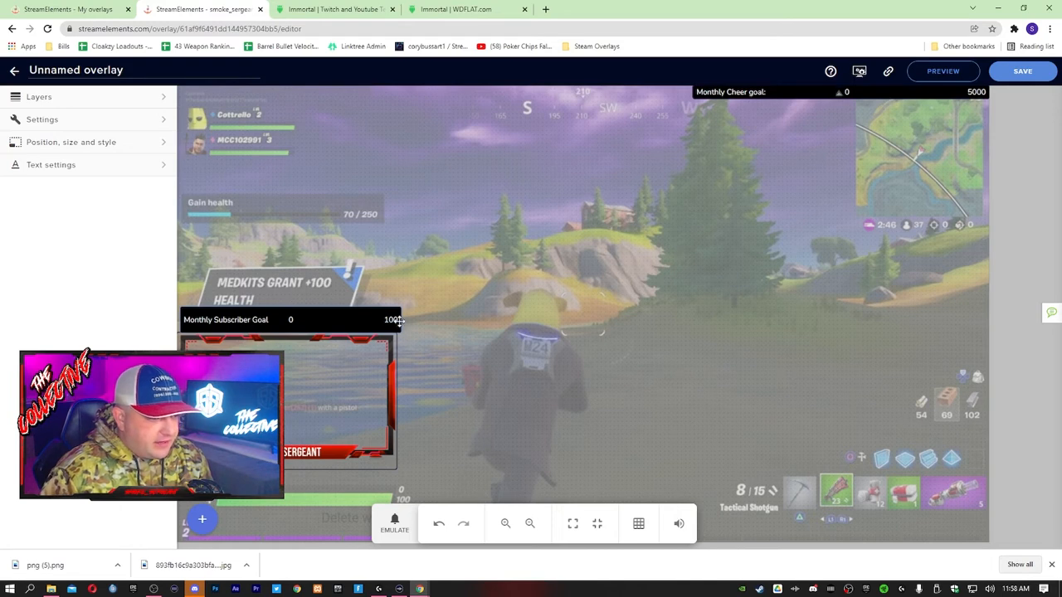
pyautogui.moveTo(401, 319); pyautogui.dragTo(395, 320)
pyautogui.click(503, 273)
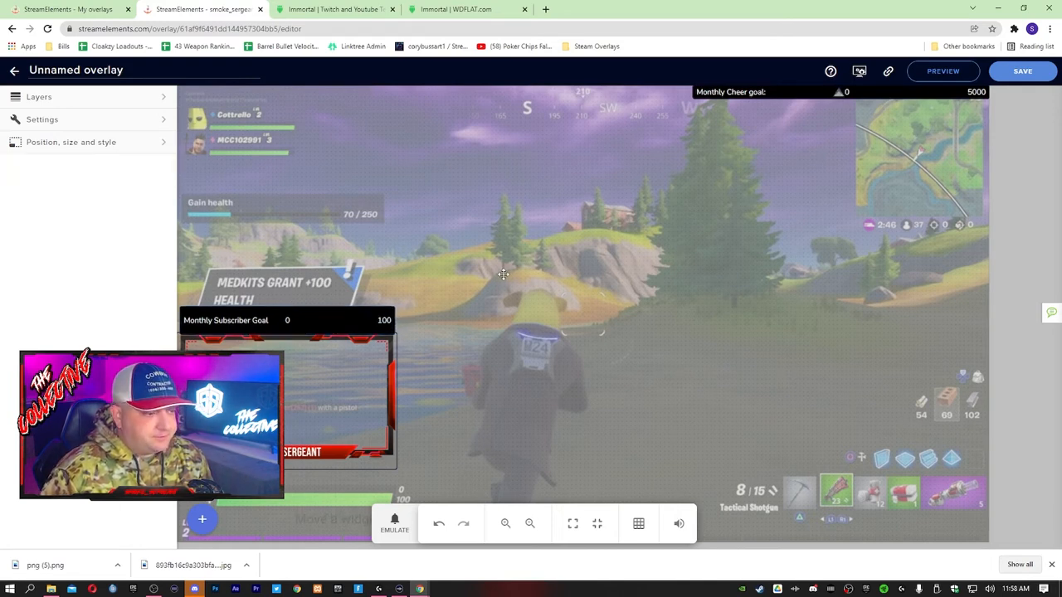
# Nudge the subscriber goal bar into alignment with the sides of the facecam frame
pyautogui.click(335, 319)
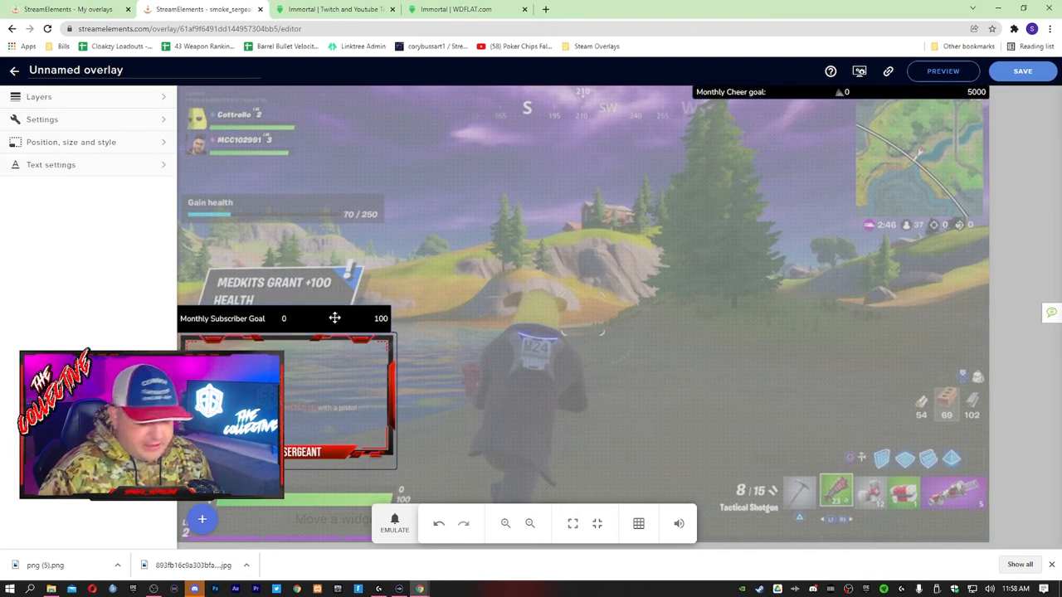
pyautogui.press('Up')
pyautogui.press('Up')
pyautogui.press('Up')
pyautogui.press('Down')
pyautogui.press('Right')
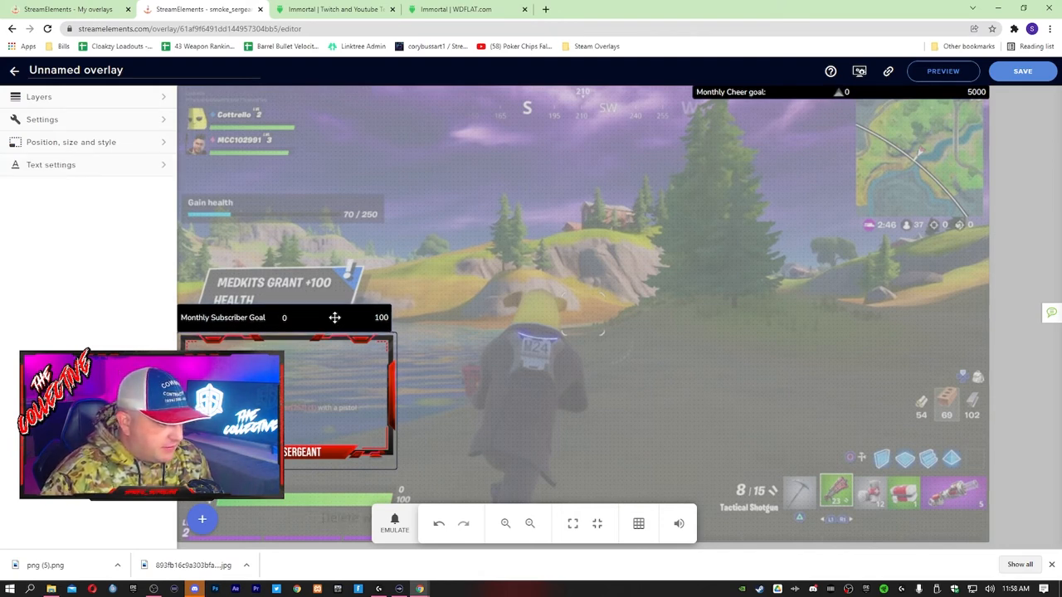
pyautogui.press('Right')
pyautogui.press('Right')
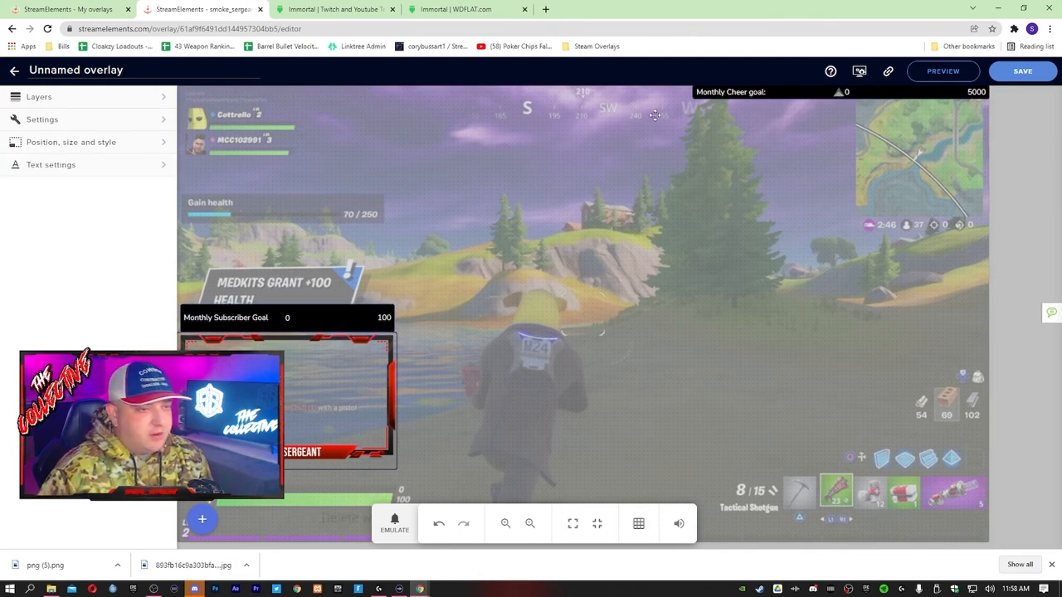
# Move the cheer goal directly below the facecam frame and resize it to match the frame's width
pyautogui.moveTo(746, 94); pyautogui.dragTo(450, 331)
pyautogui.click(704, 333)
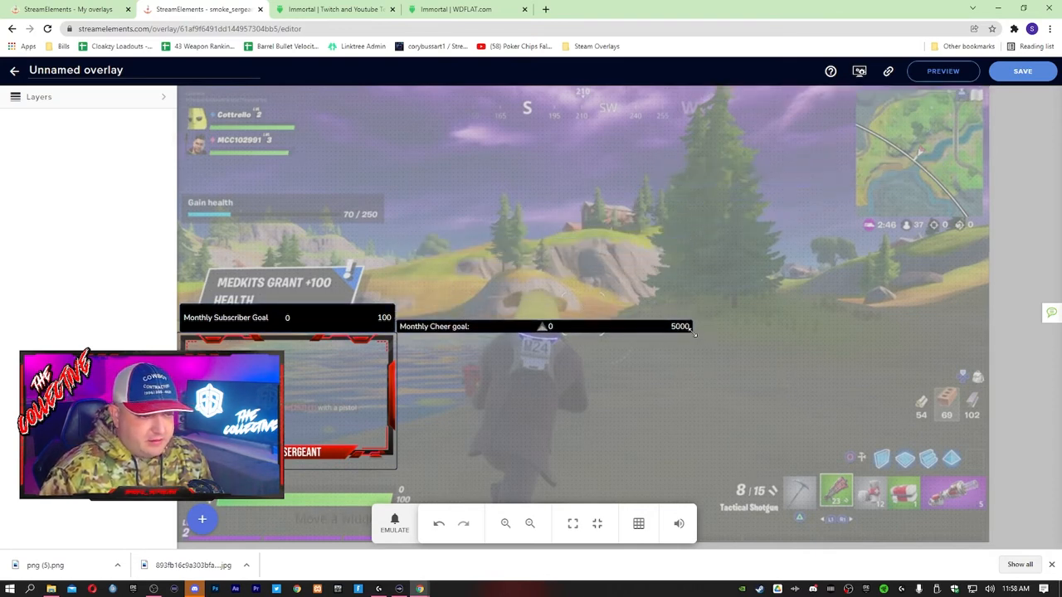
pyautogui.moveTo(693, 333)
pyautogui.mouseDown()
pyautogui.moveTo(680, 334)
pyautogui.moveTo(687, 347)
pyautogui.mouseUp()
pyautogui.moveTo(668, 344); pyautogui.dragTo(385, 479)
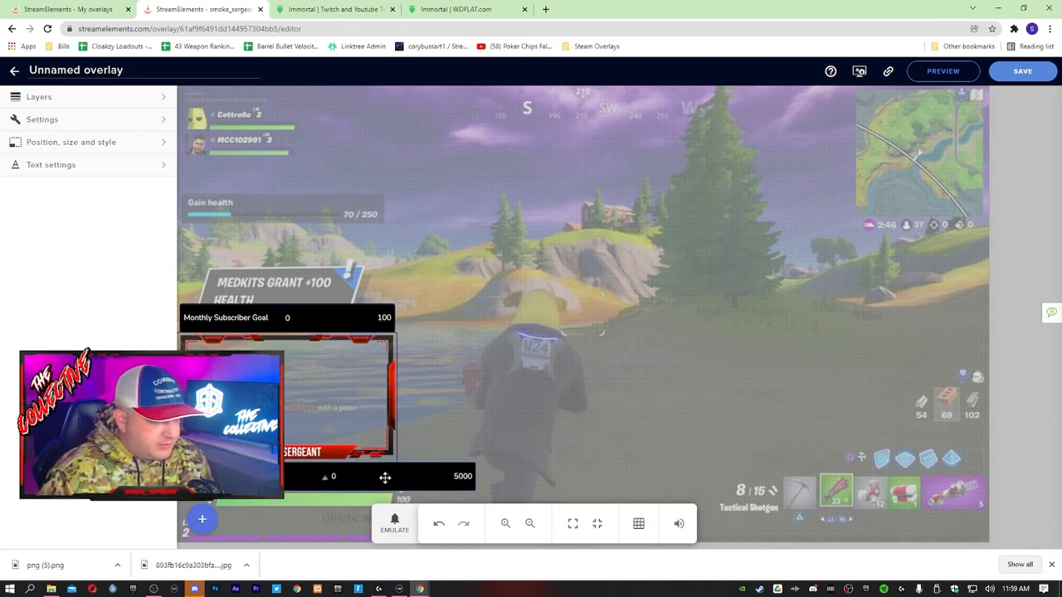
pyautogui.moveTo(473, 477); pyautogui.dragTo(393, 476)
pyautogui.click(462, 448)
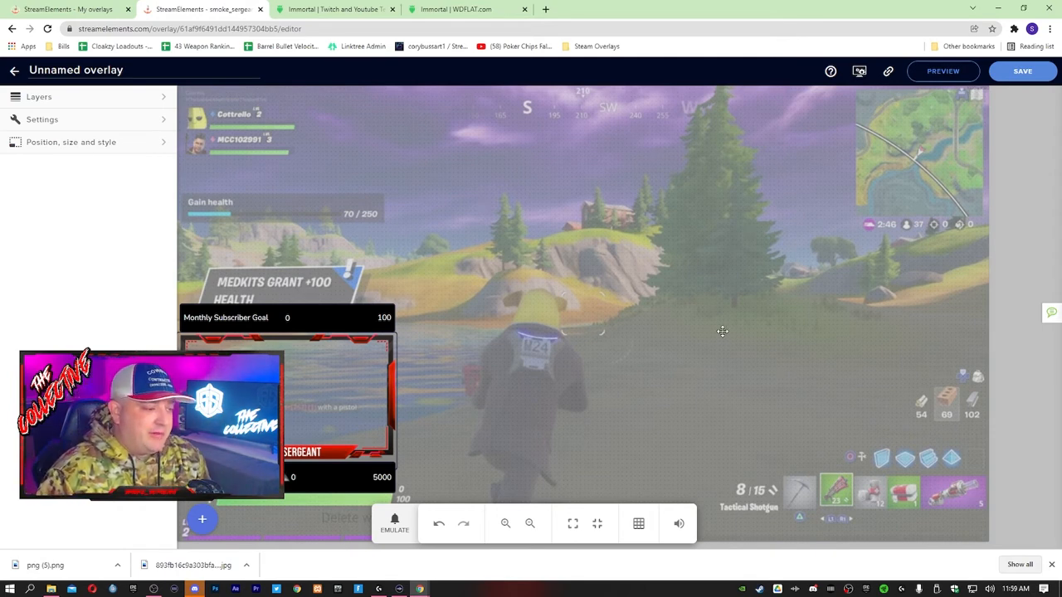
# Make both goal bars thinner and nudge the cheer goal up and right against the facecam frame's lower edge
pyautogui.moveTo(290, 308); pyautogui.dragTo(288, 316)
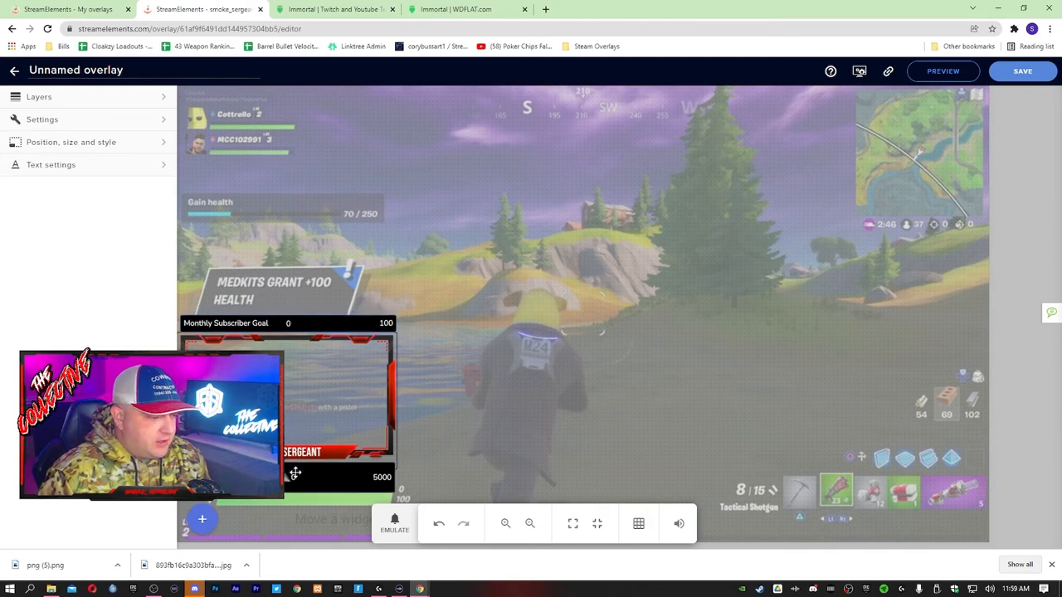
pyautogui.moveTo(298, 471)
pyautogui.mouseDown()
pyautogui.moveTo(510, 367)
pyautogui.moveTo(514, 336)
pyautogui.moveTo(407, 481)
pyautogui.moveTo(306, 478)
pyautogui.mouseUp()
pyautogui.press('Up')
pyautogui.press('Up')
pyautogui.press('Up')
pyautogui.press('Up')
pyautogui.press('Up')
pyautogui.press('Up')
pyautogui.press('Up')
pyautogui.press('Up')
pyautogui.press('Up')
pyautogui.press('Up')
pyautogui.press('Up')
pyautogui.press('Up')
pyautogui.press('Up')
pyautogui.press('Up')
pyautogui.press('Up')
pyautogui.press('Up')
pyautogui.press('Up')
pyautogui.press('Up')
pyautogui.press('Up')
pyautogui.press('Up')
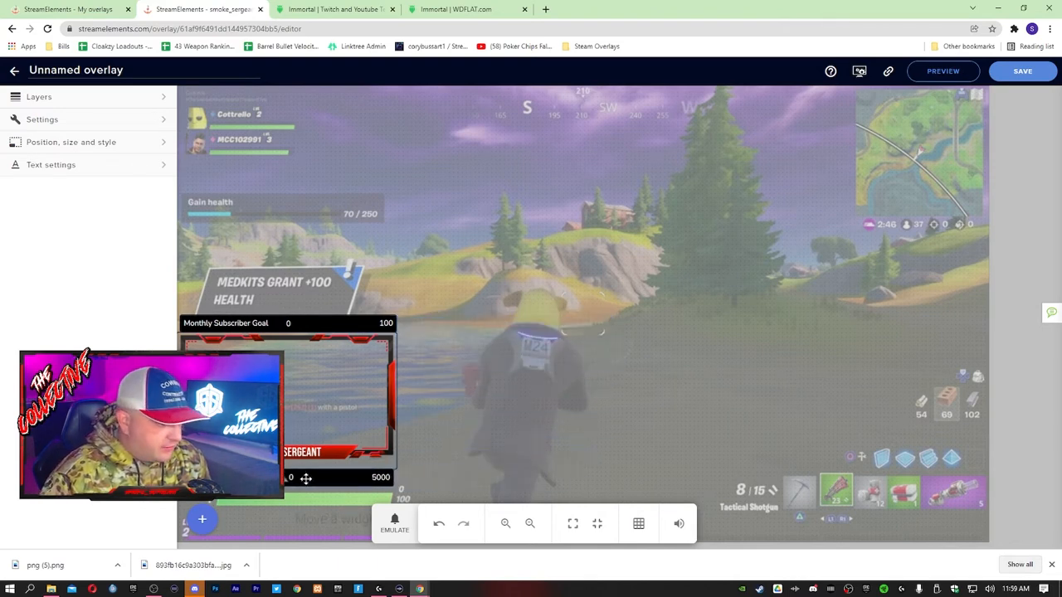
pyautogui.press('Right')
pyautogui.press('Right')
pyautogui.press('Right')
pyautogui.press('Right')
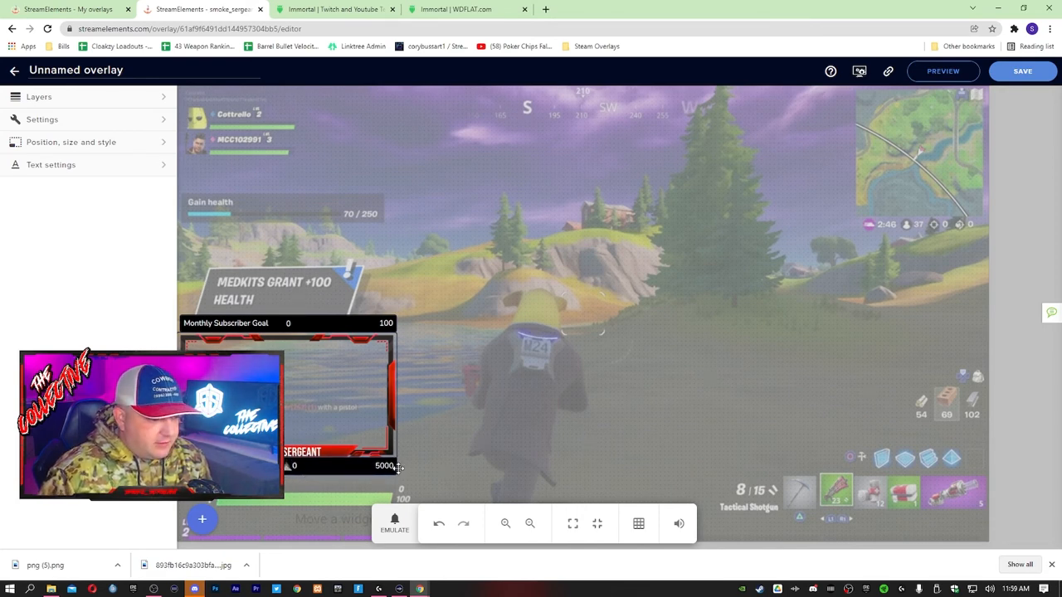
# Narrow both goal bars to end at the facecam frame's right edge and nudge the cheer goal down slightly below the frame
pyautogui.moveTo(396, 323); pyautogui.dragTo(391, 324)
pyautogui.moveTo(400, 461); pyautogui.dragTo(395, 466)
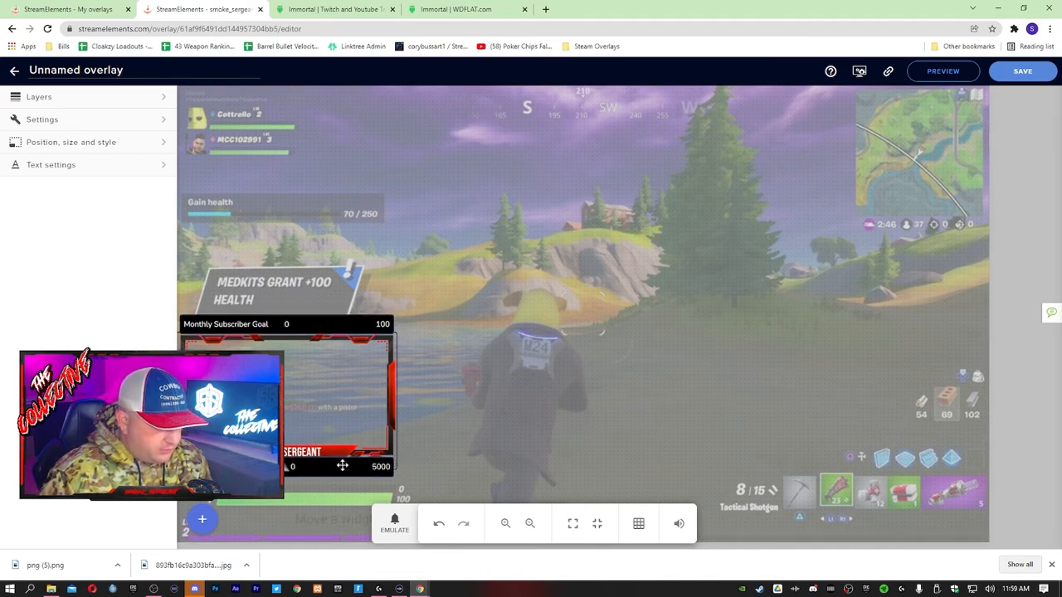
pyautogui.press('Down')
pyautogui.press('Down')
pyautogui.press('Down')
pyautogui.press('Down')
pyautogui.press('Down')
pyautogui.press('Down')
pyautogui.press('Down')
pyautogui.press('Down')
pyautogui.press('Down')
pyautogui.press('Down')
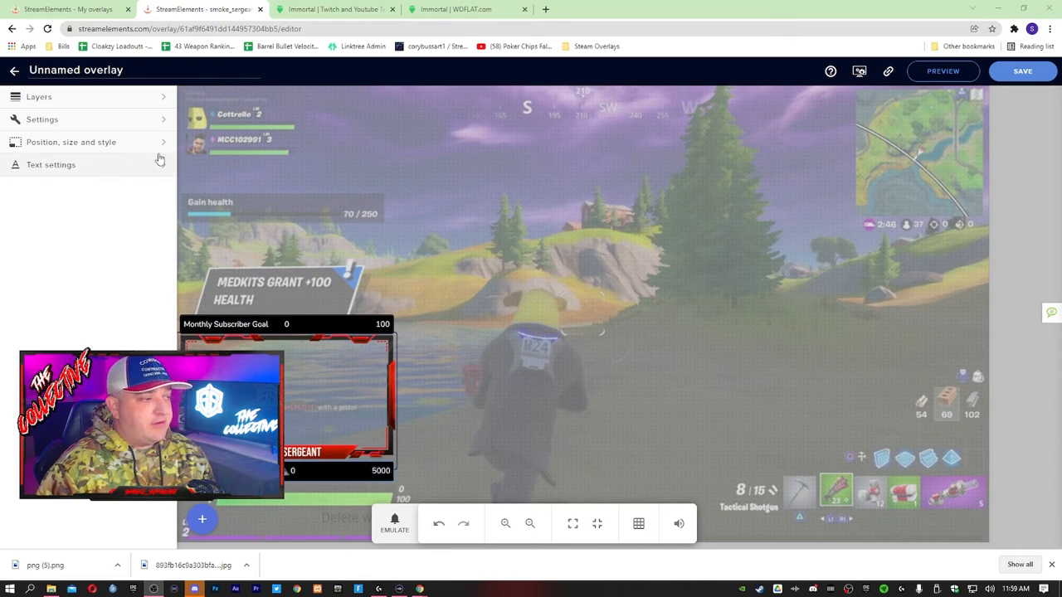
# Group the Cheer goal 4, Subscriber goal 3 and Webcam layers, leaving the GamePlay Image layer outside the group
pyautogui.click(164, 97)
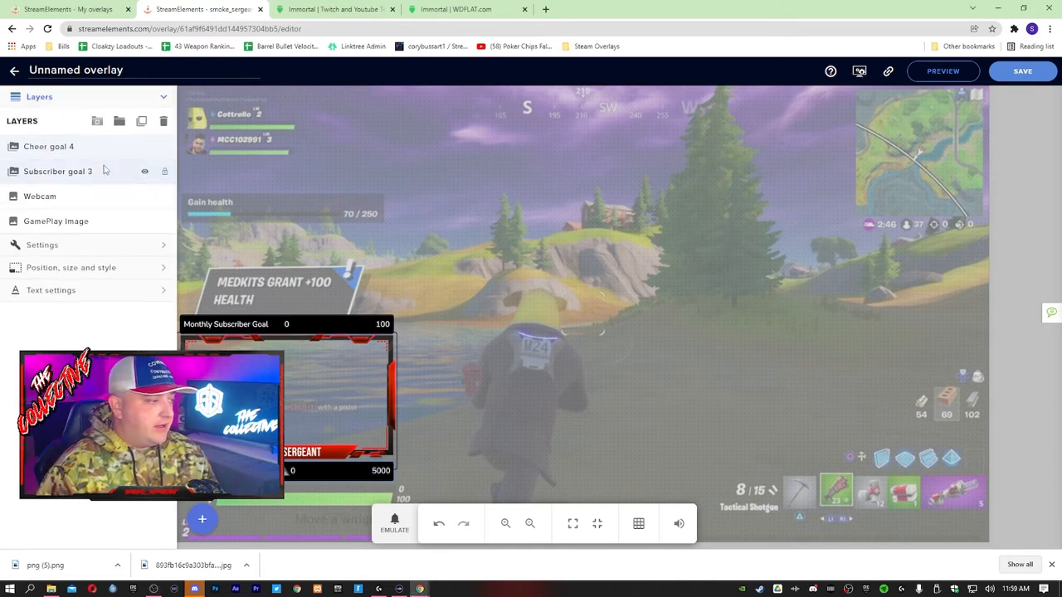
pyautogui.rightClick(103, 169)
pyautogui.click(101, 158)
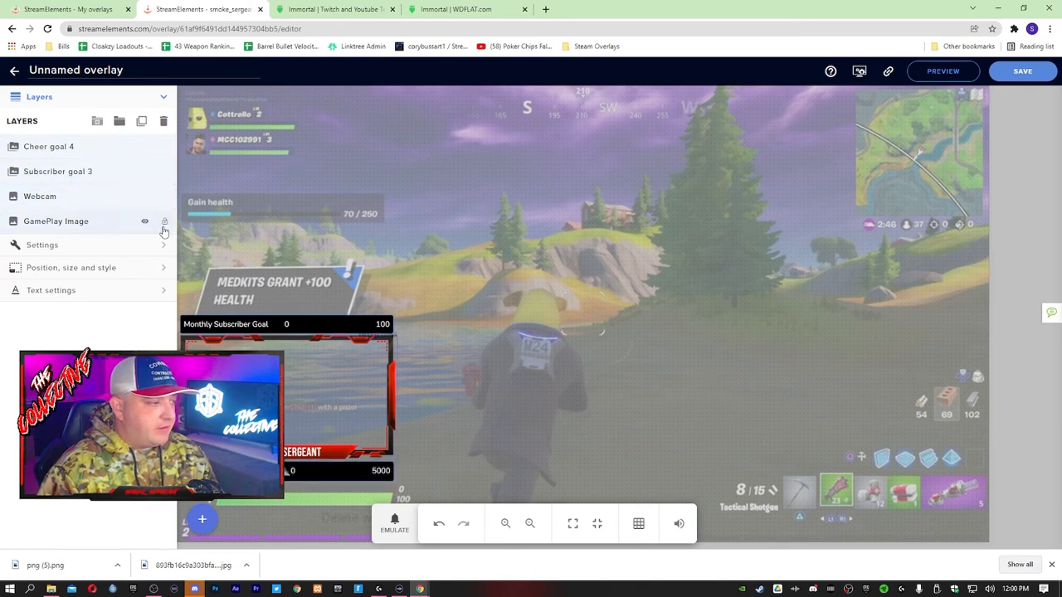
pyautogui.click(119, 122)
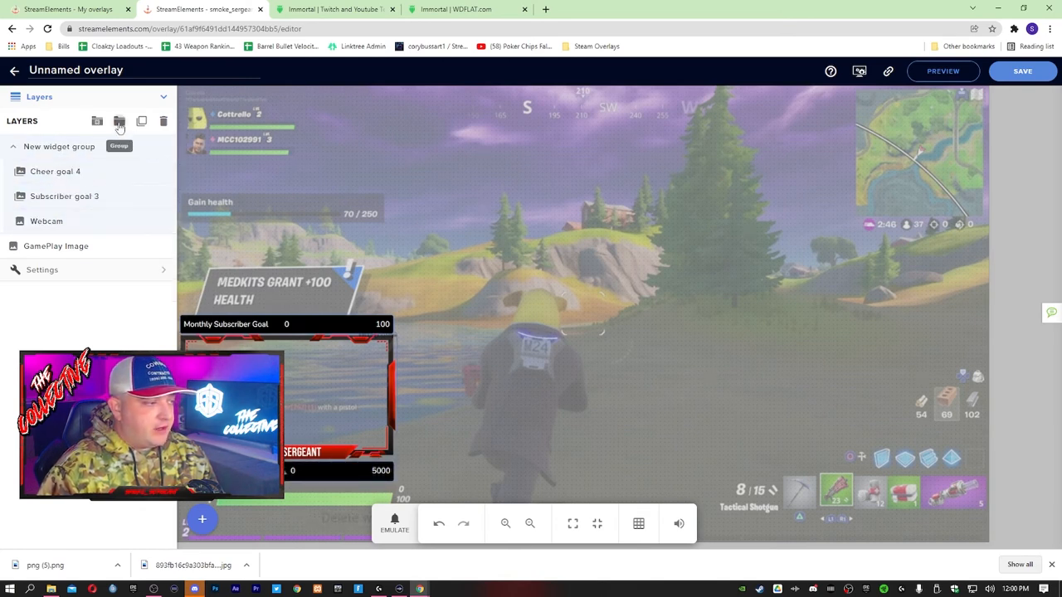
pyautogui.doubleClick(38, 148)
pyautogui.click(236, 178)
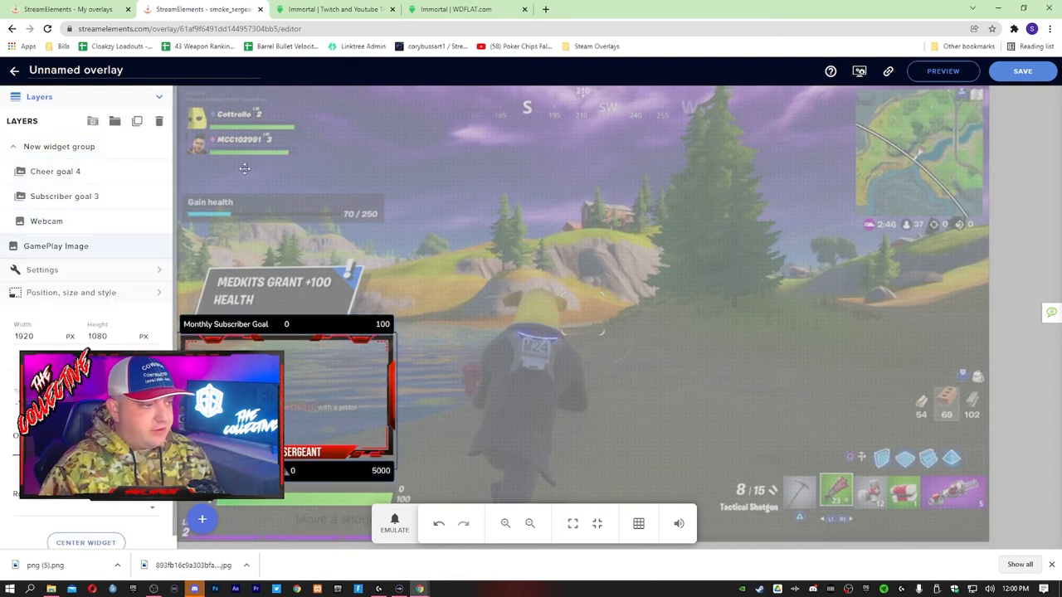
# Move the whole widget group slightly down and fine-tune its height just above the game's health bar
pyautogui.click(114, 153)
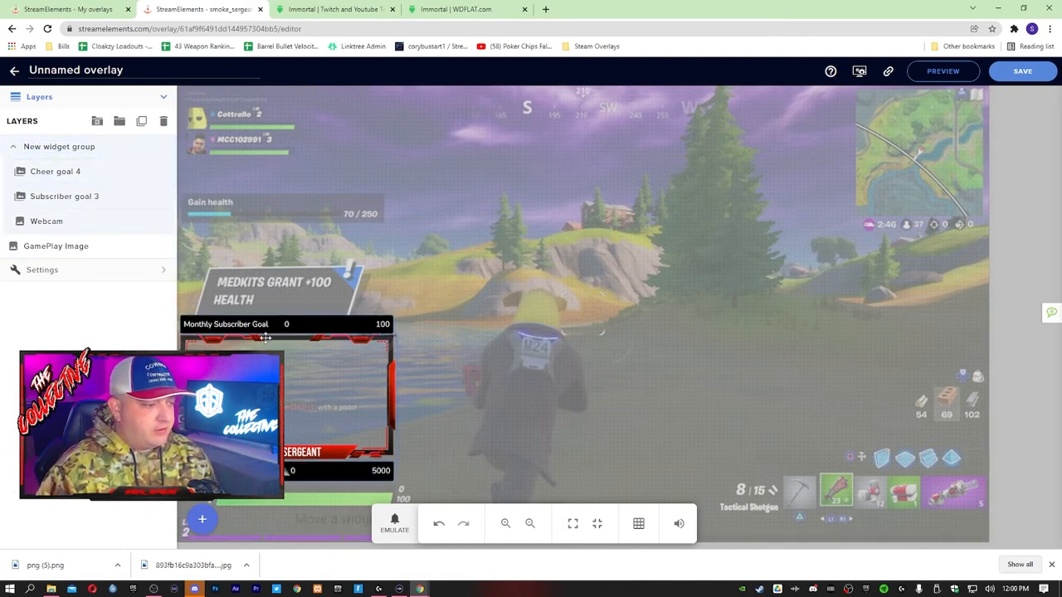
pyautogui.moveTo(265, 338)
pyautogui.mouseDown()
pyautogui.moveTo(452, 256)
pyautogui.moveTo(613, 209)
pyautogui.moveTo(808, 255)
pyautogui.moveTo(875, 255)
pyautogui.moveTo(859, 239)
pyautogui.moveTo(594, 299)
pyautogui.moveTo(266, 351)
pyautogui.mouseUp()
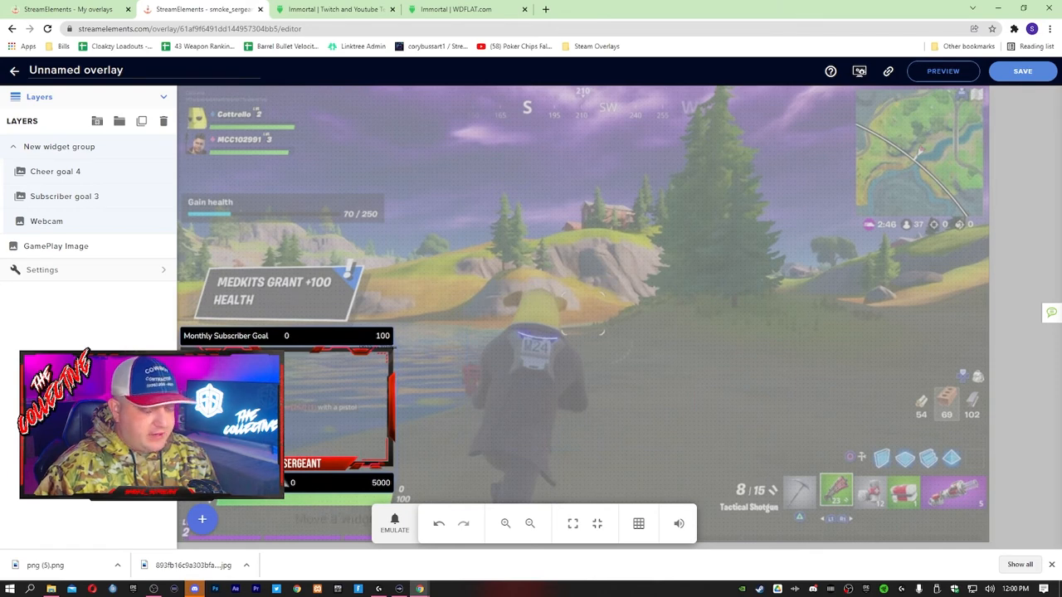
pyautogui.press('Up')
pyautogui.press('Up')
pyautogui.press('Up')
pyautogui.press('Up')
pyautogui.press('Up')
pyautogui.press('Up')
pyautogui.press('Up')
pyautogui.press('Up')
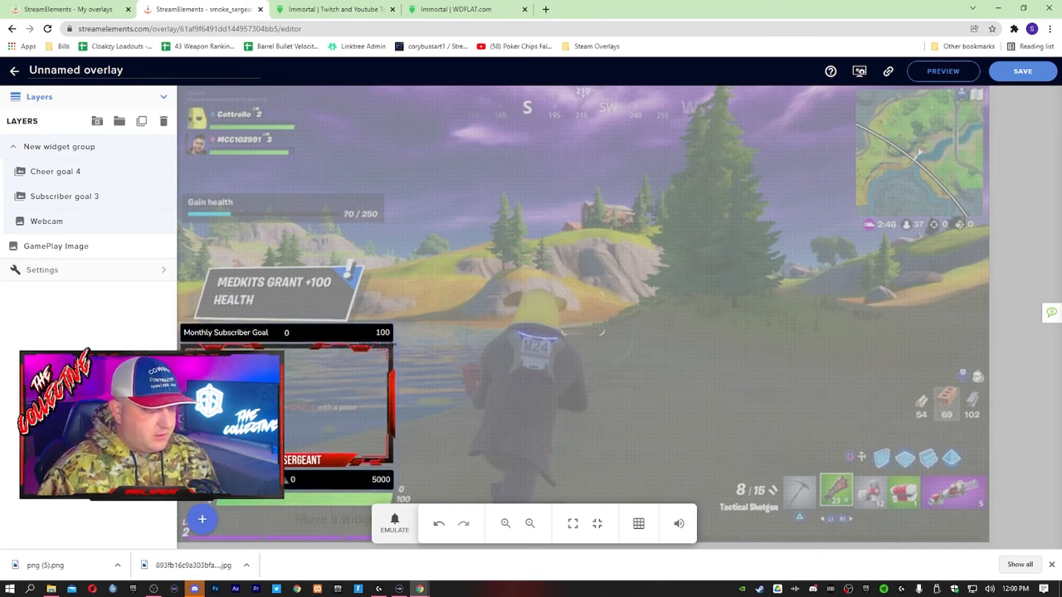
pyautogui.click(496, 286)
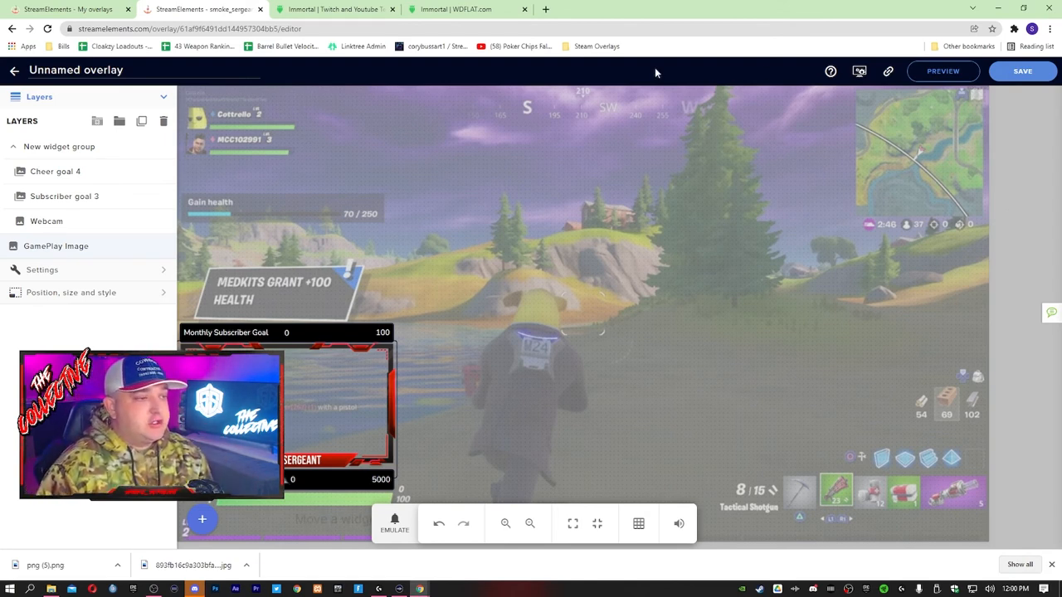
# Rename the overlay "Live Overlay" and save it
pyautogui.moveTo(124, 70); pyautogui.dragTo(29, 69)
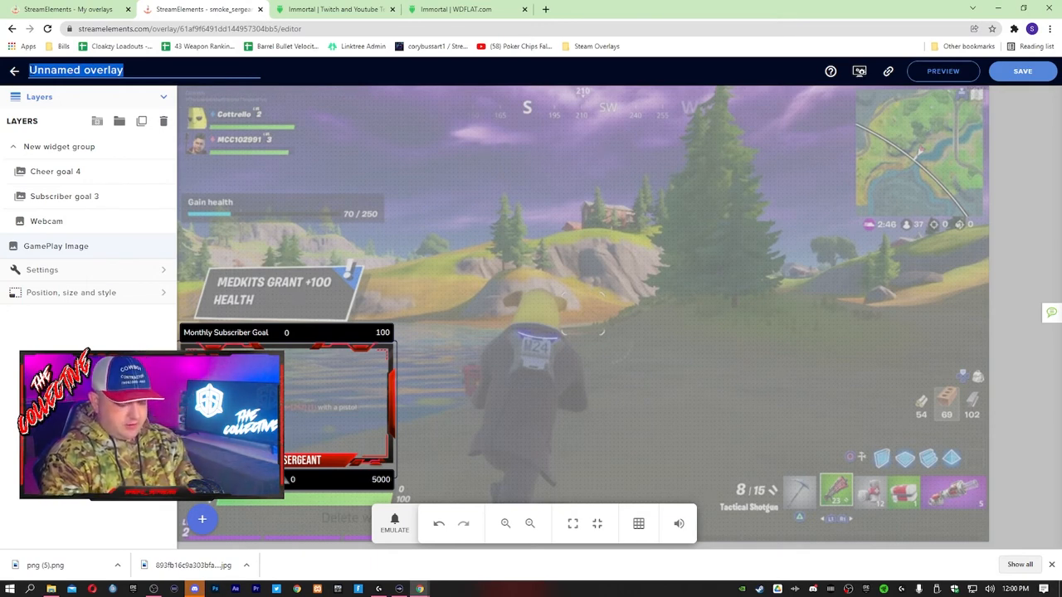
pyautogui.write('Liv')
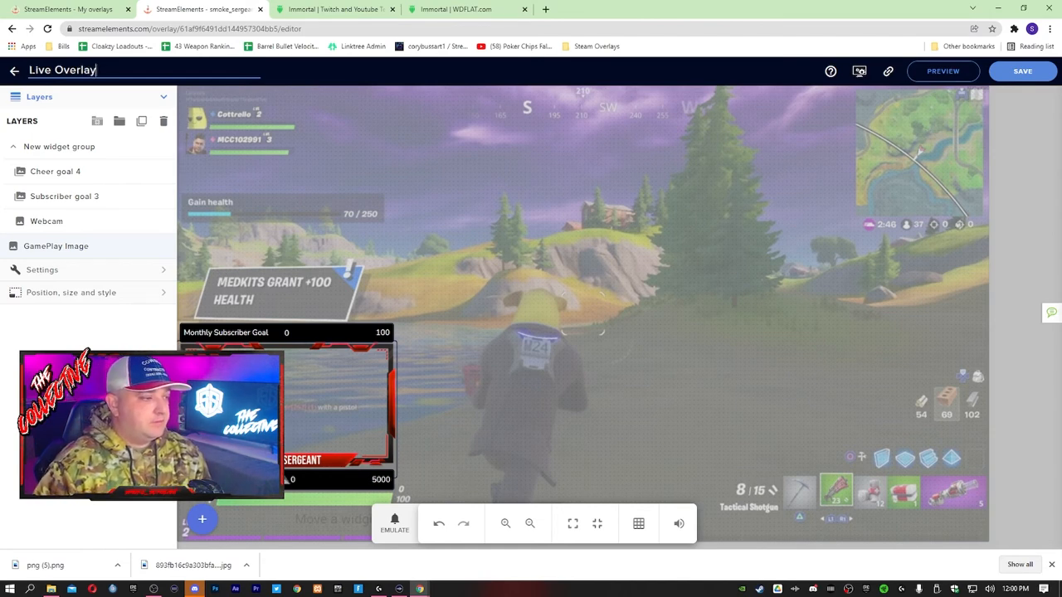
pyautogui.click(67, 335)
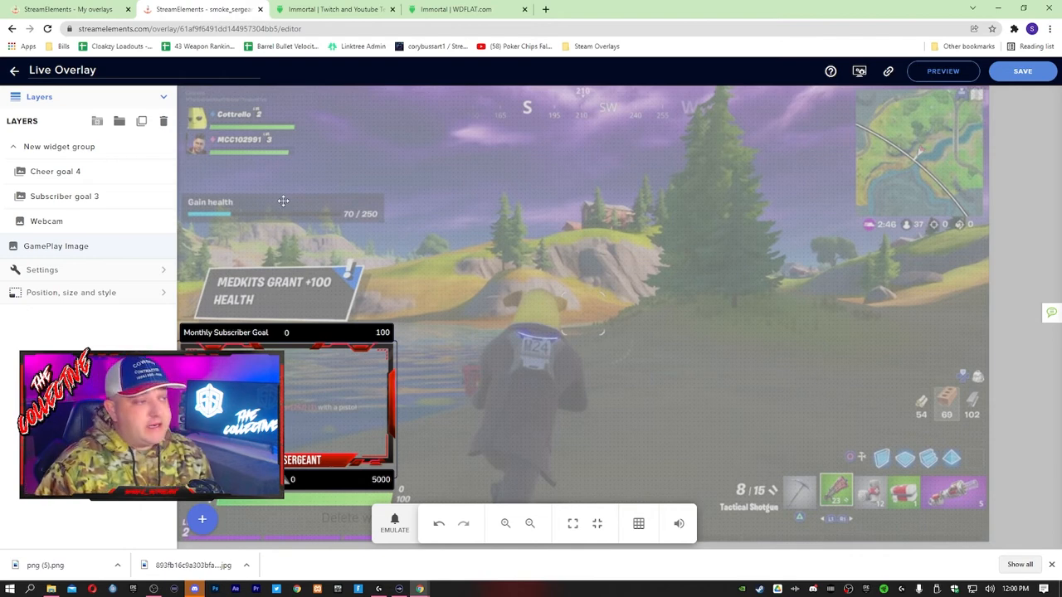
pyautogui.click(1022, 70)
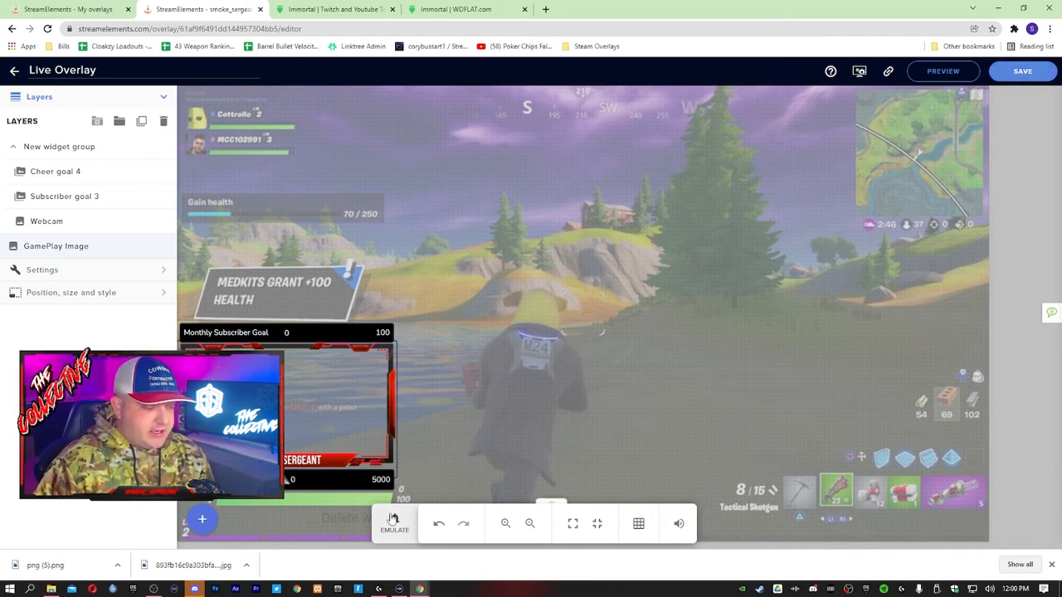
# Add an AlertBox widget to the overlay and bring the layer list back into view
pyautogui.click(203, 520)
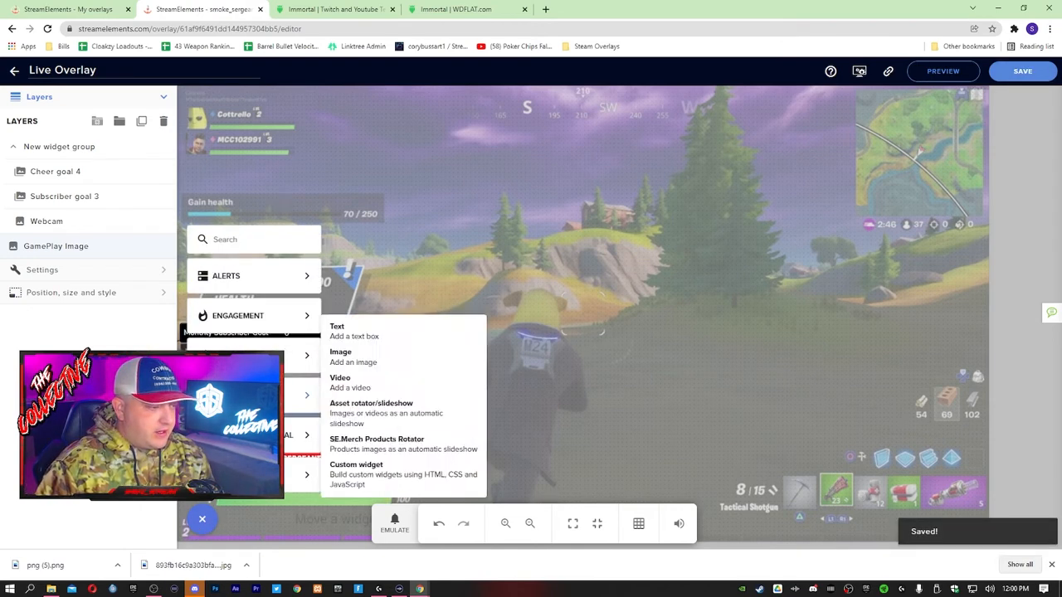
pyautogui.moveTo(252, 283)
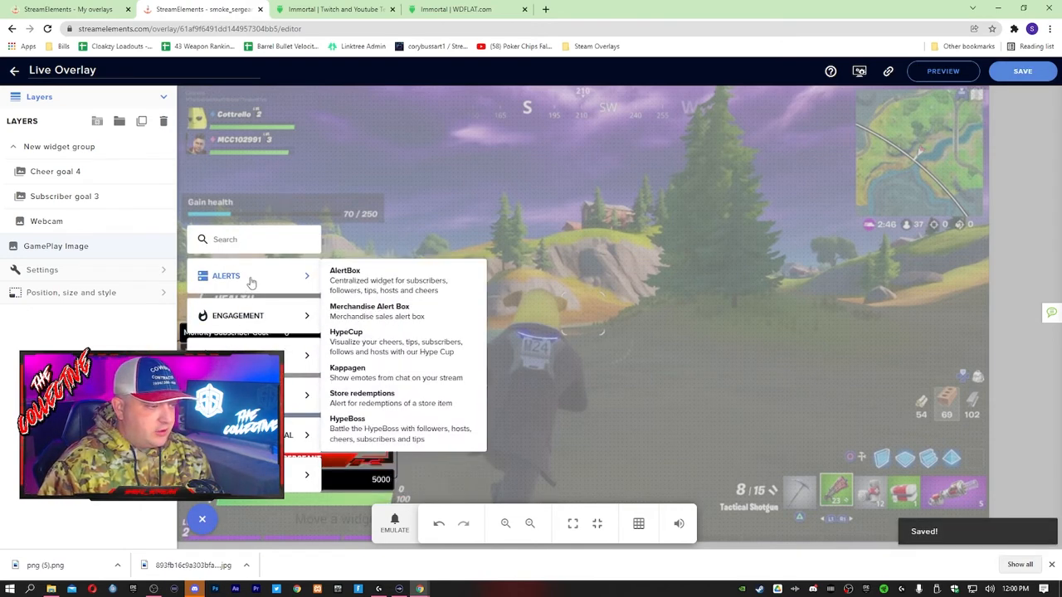
pyautogui.click(368, 280)
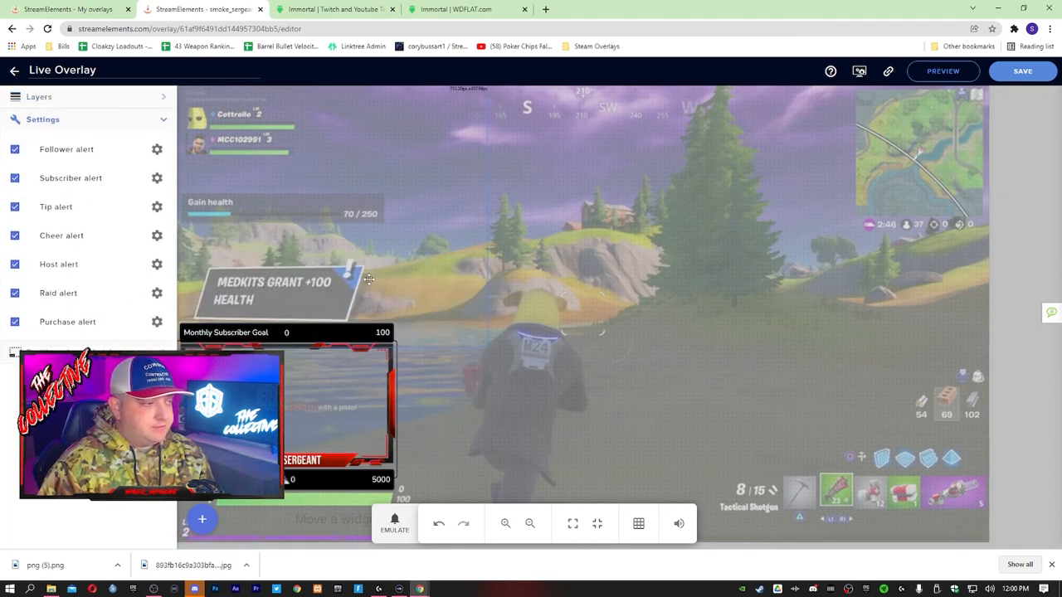
pyautogui.click(163, 122)
pyautogui.click(163, 97)
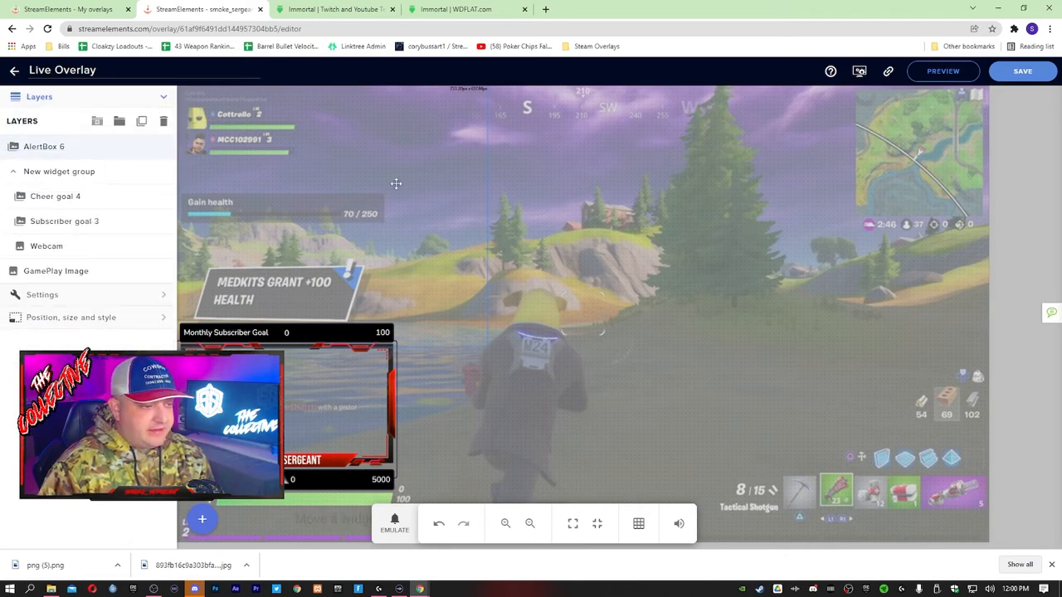
# Center the AlertBox on the canvas, at 231 px from the top and 593 px from the left
pyautogui.moveTo(393, 180); pyautogui.dragTo(632, 246)
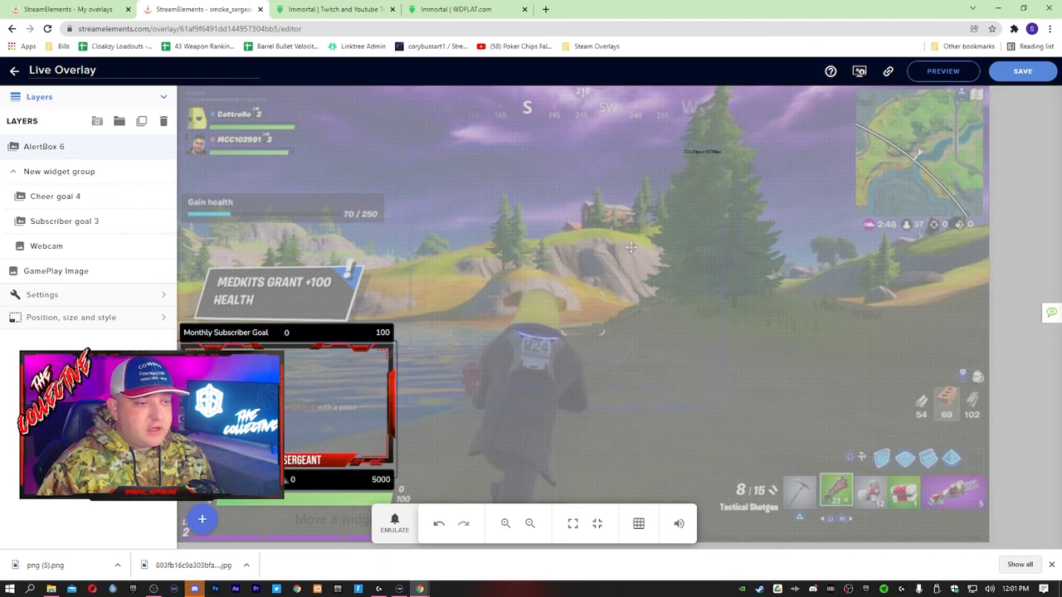
pyautogui.click(161, 295)
pyautogui.click(119, 349)
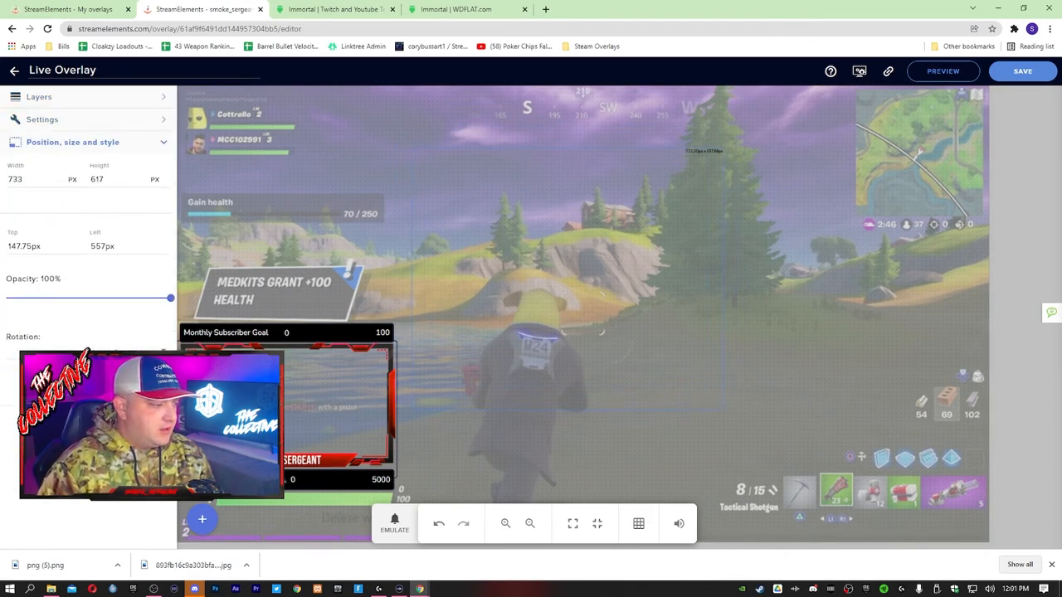
pyautogui.click(87, 383)
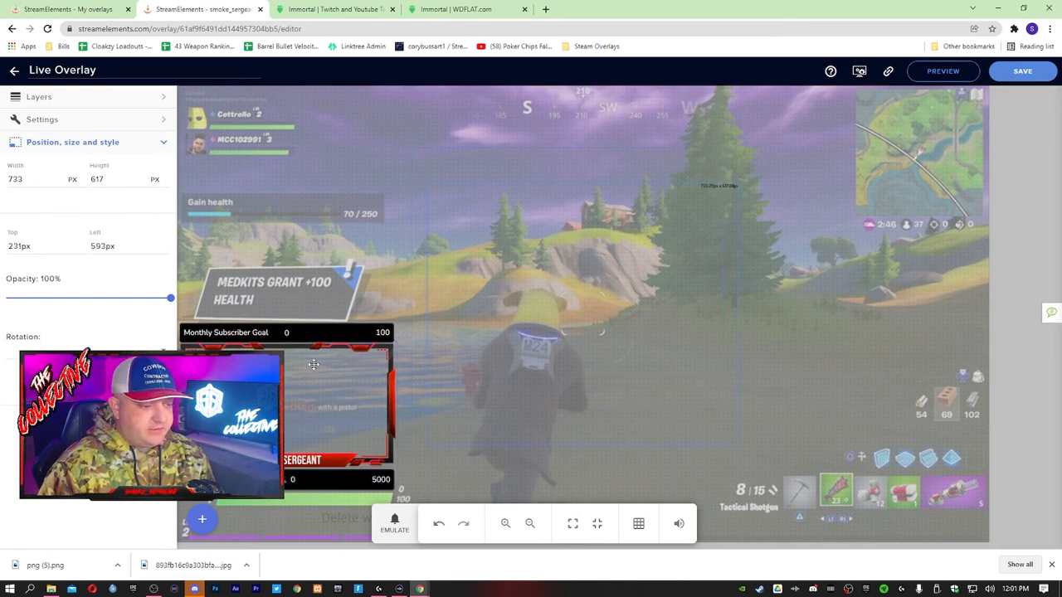
# Emulate a follower event to preview the default follower alert in the AlertBox
pyautogui.click(394, 521)
pyautogui.moveTo(401, 387)
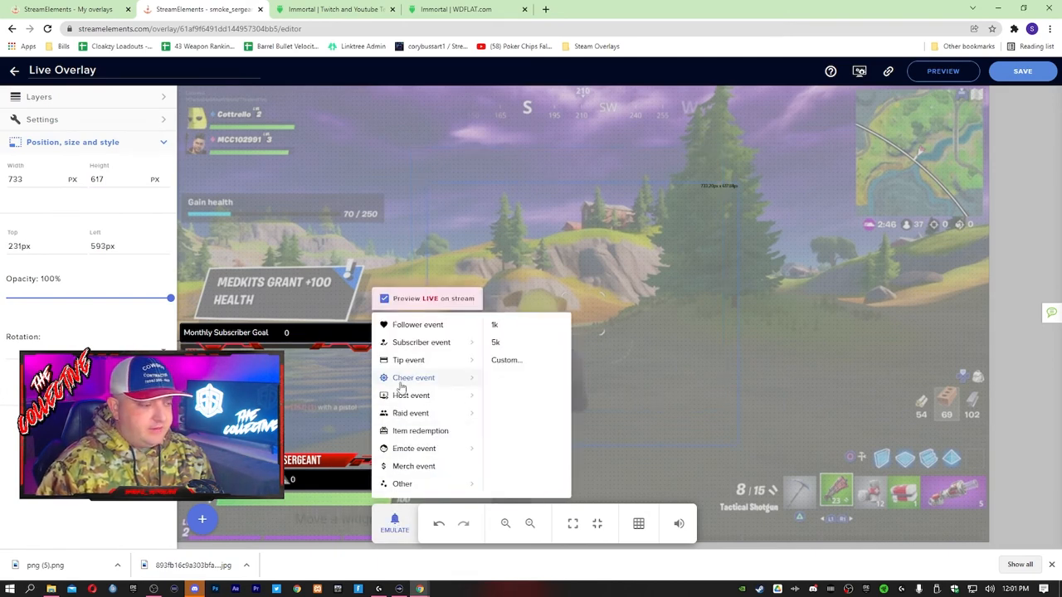
pyautogui.click(410, 325)
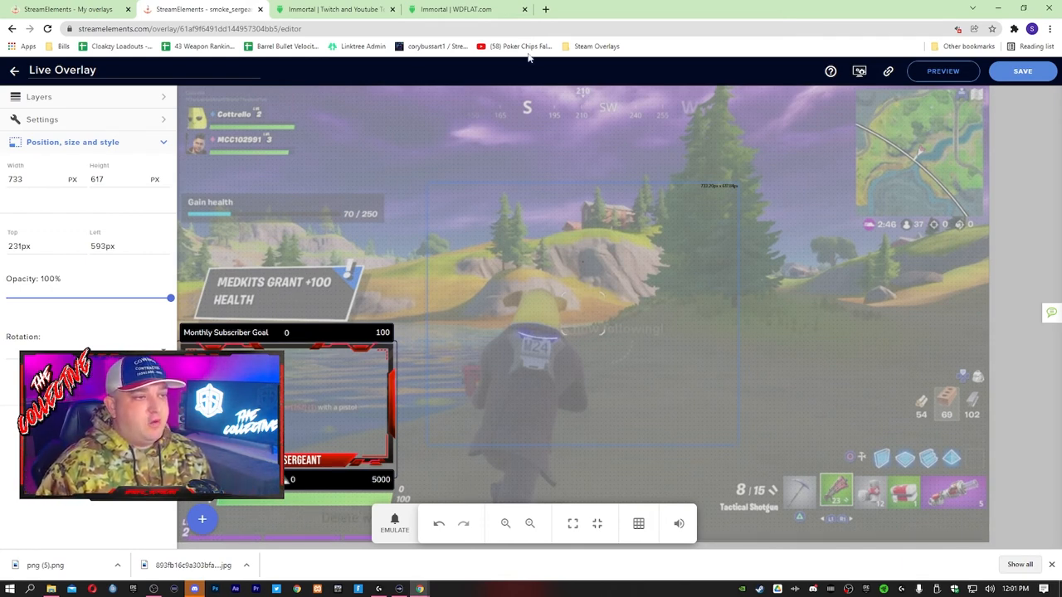
# Search Google Images for "funny gifs" in a new browser tab and browse the results for an alert animation
pyautogui.click(546, 10)
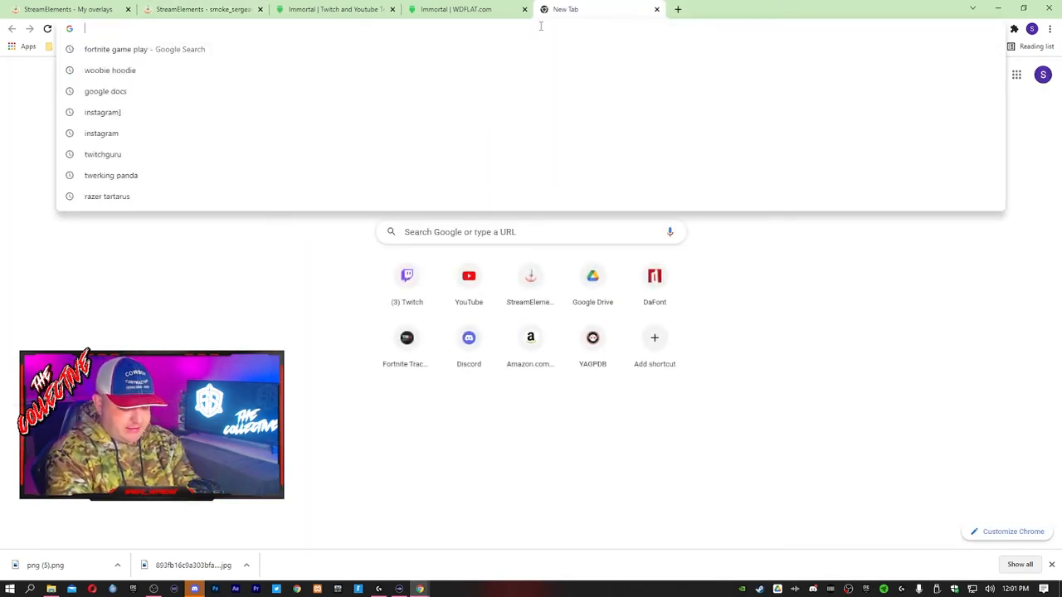
pyautogui.write('fun')
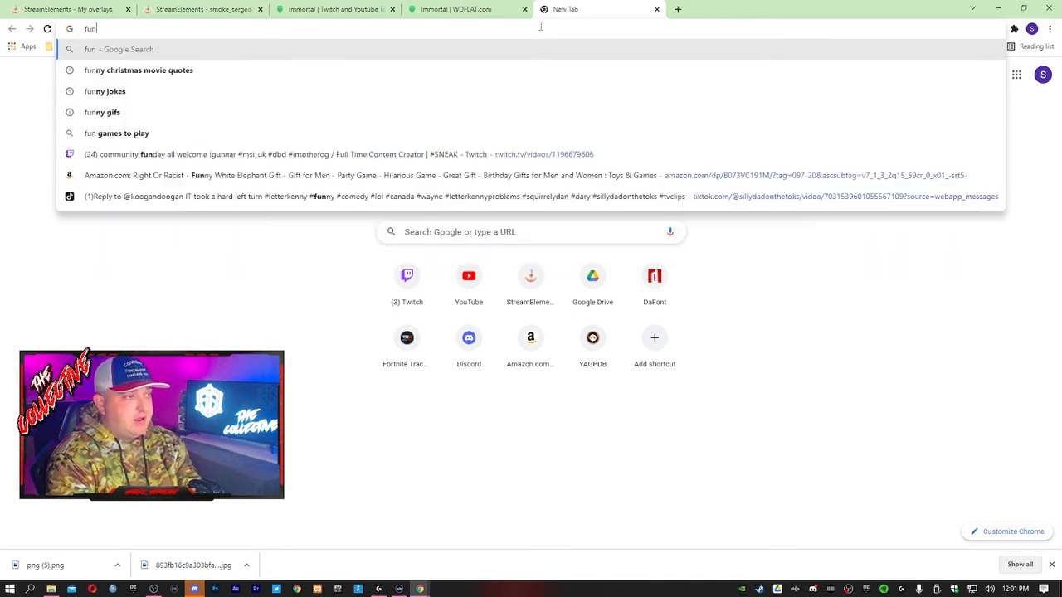
pyautogui.write('ny gifs')
pyautogui.press('Return')
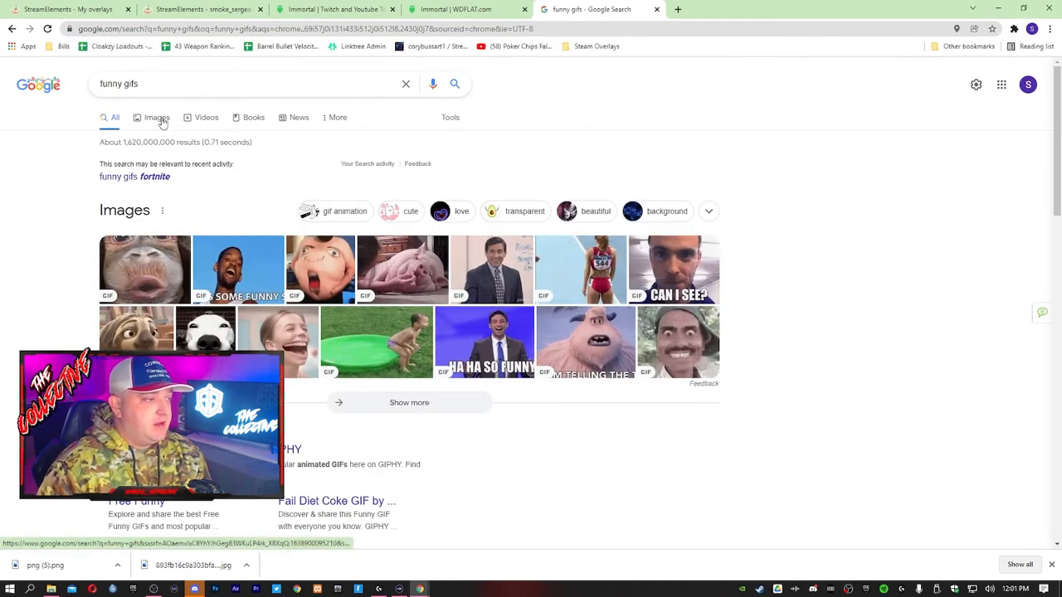
pyautogui.click(159, 119)
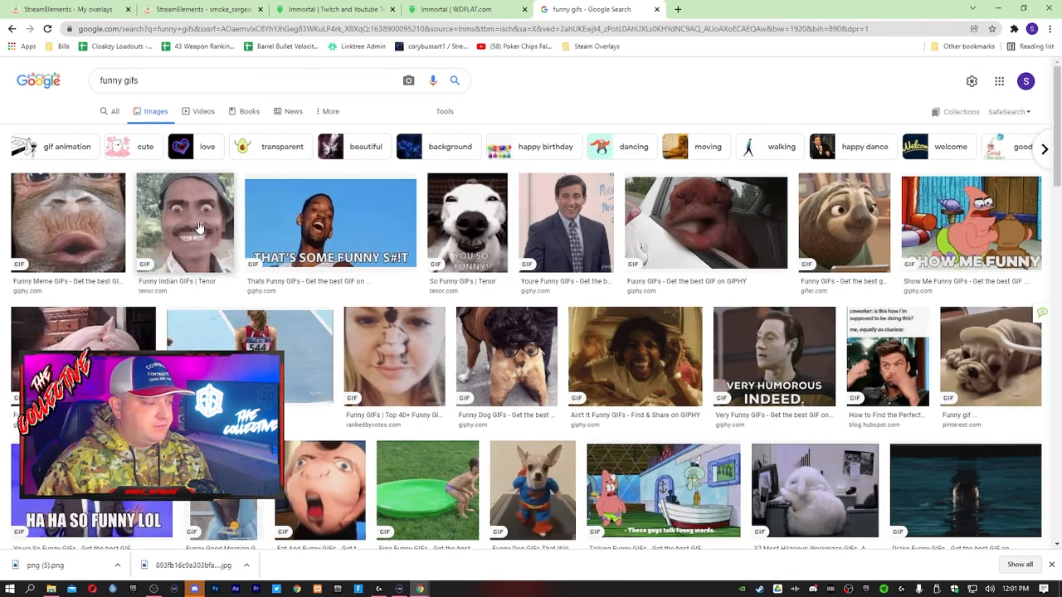
pyautogui.scroll(-2, 97, 225)
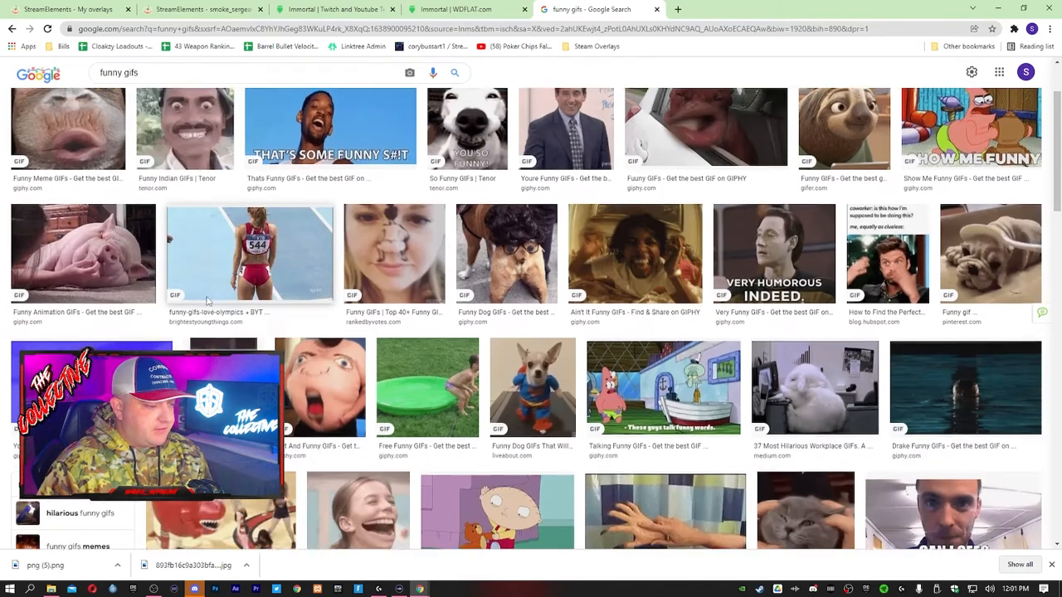
# Open the painted belly face GIF, choose the related 360 × 360 Pinterest version and save it to Downloads
pyautogui.click(296, 363)
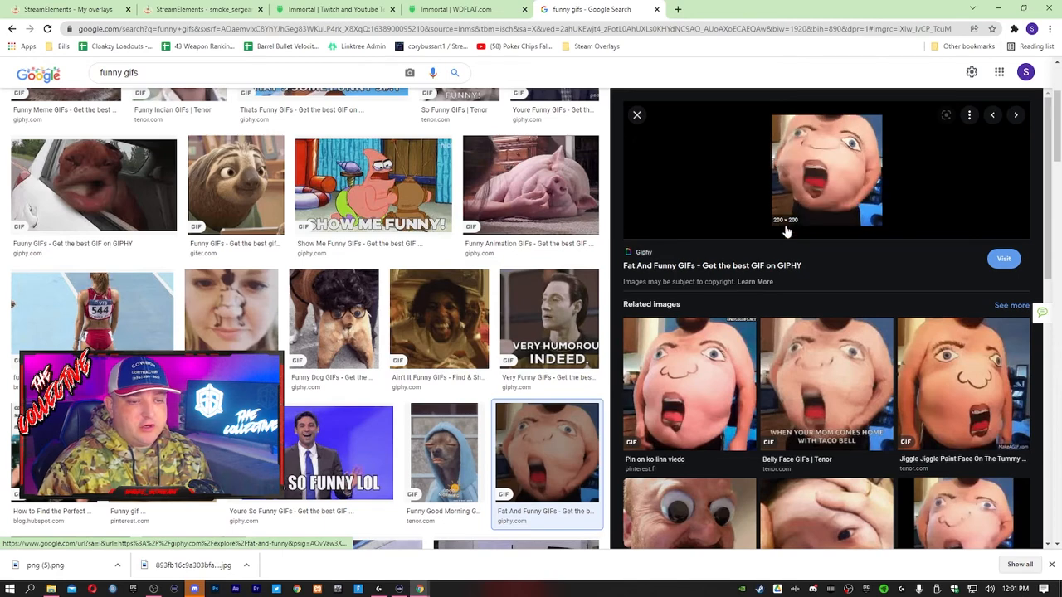
pyautogui.click(683, 375)
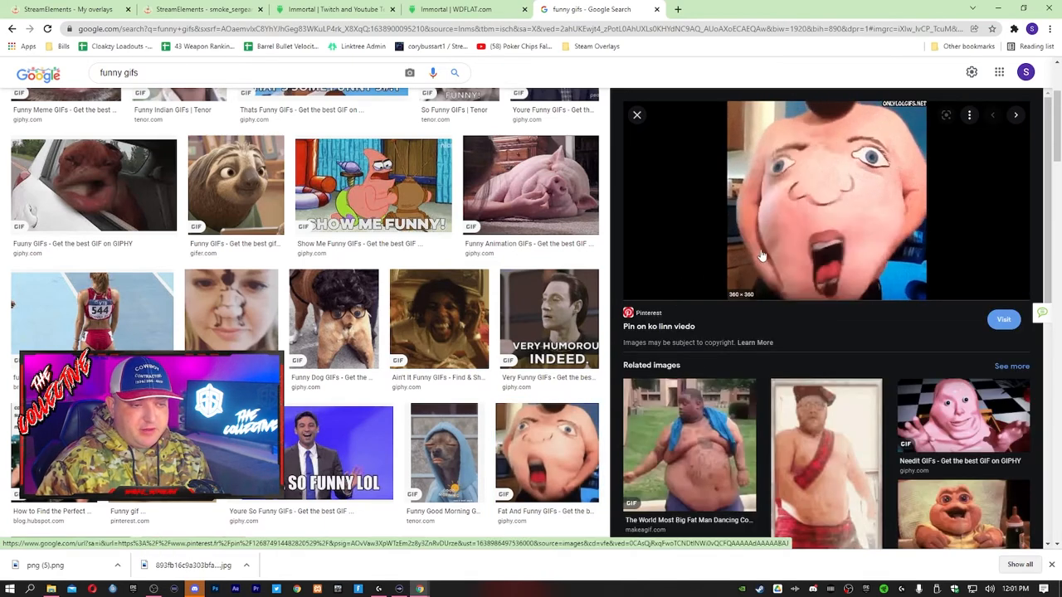
pyautogui.rightClick(807, 219)
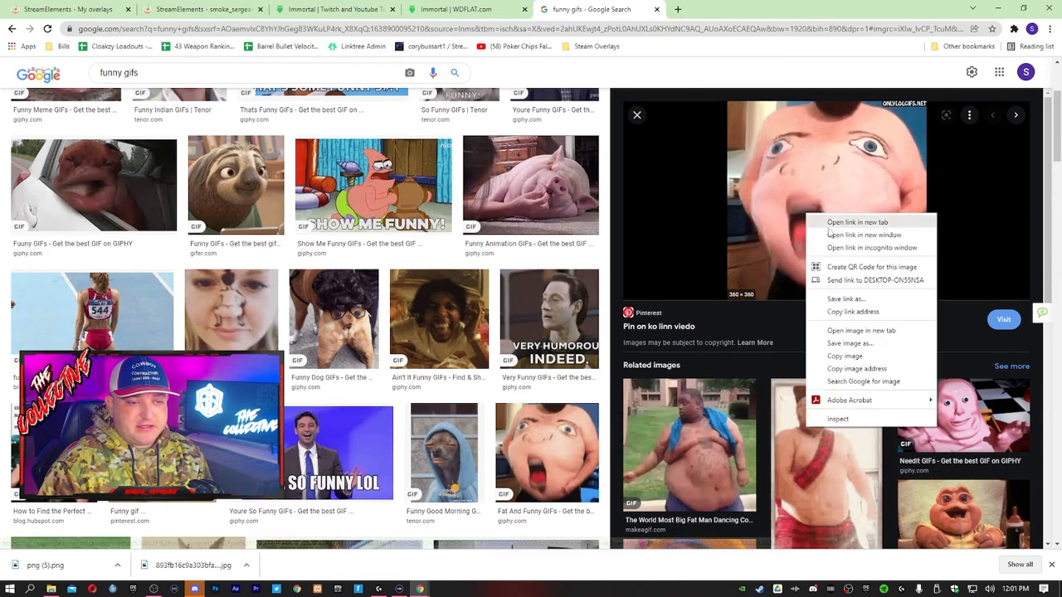
pyautogui.click(850, 344)
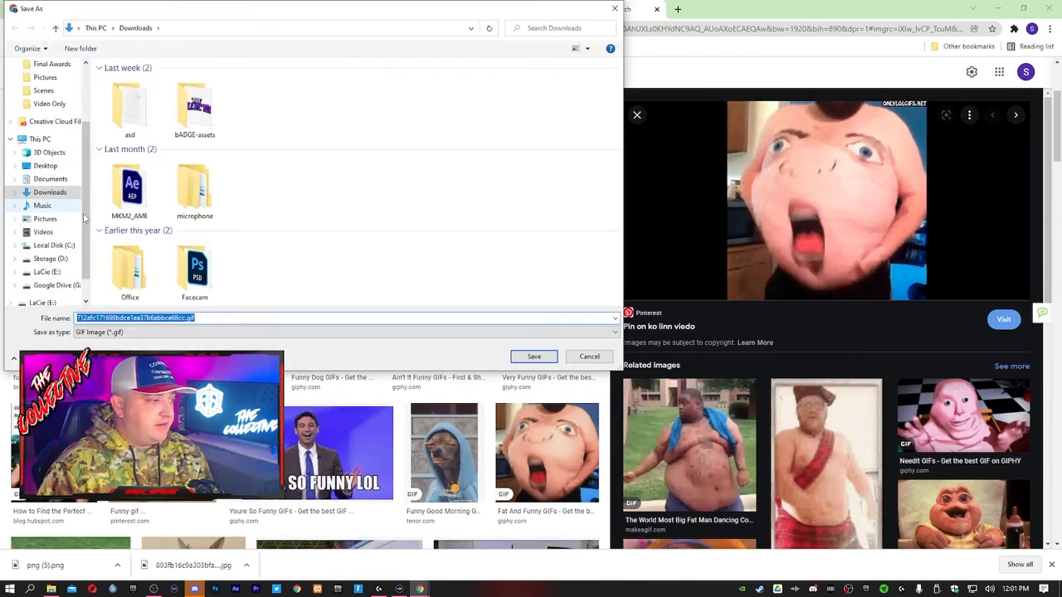
pyautogui.click(533, 357)
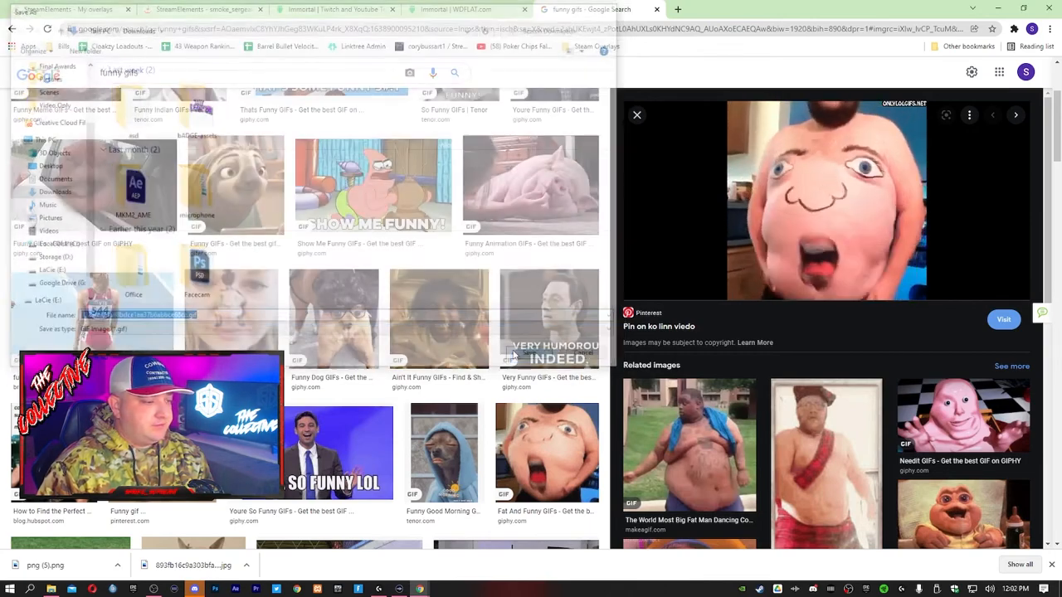
# Return to the StreamElements overlay editor and open the AlertBox's advanced follower alert settings
pyautogui.click(214, 11)
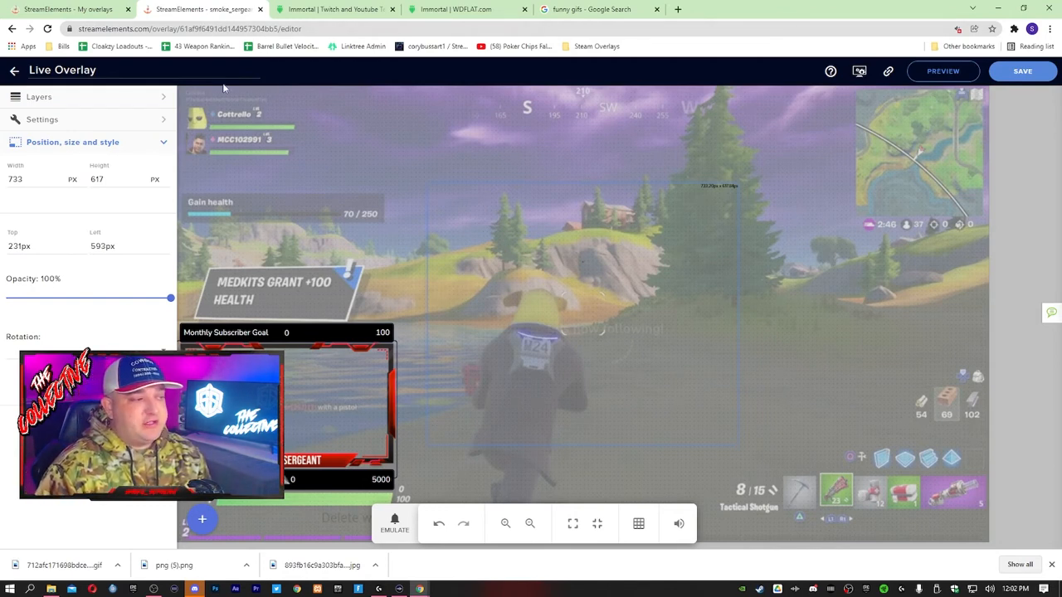
pyautogui.click(162, 100)
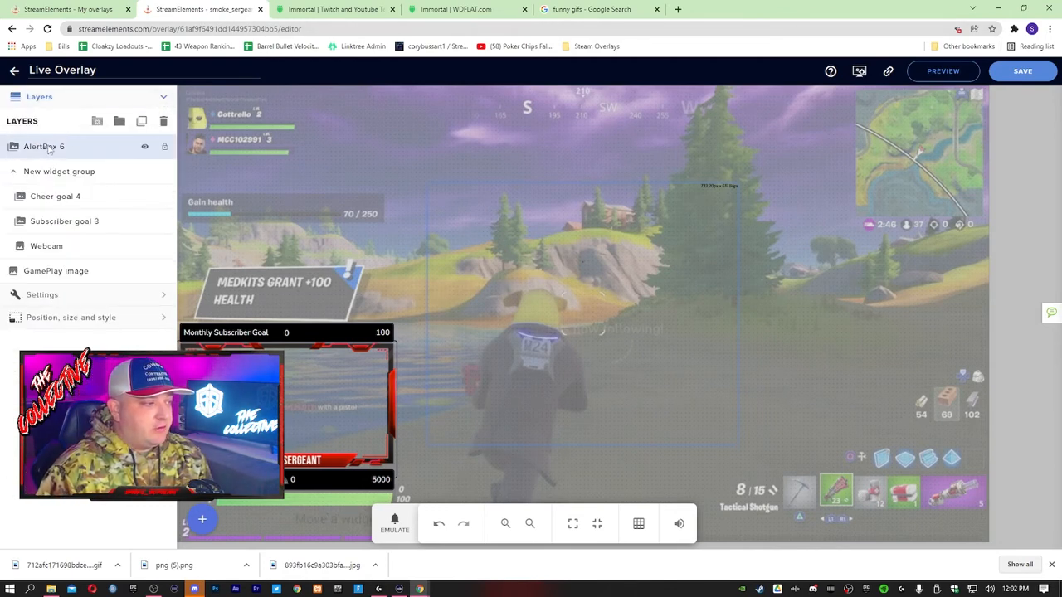
pyautogui.click(92, 294)
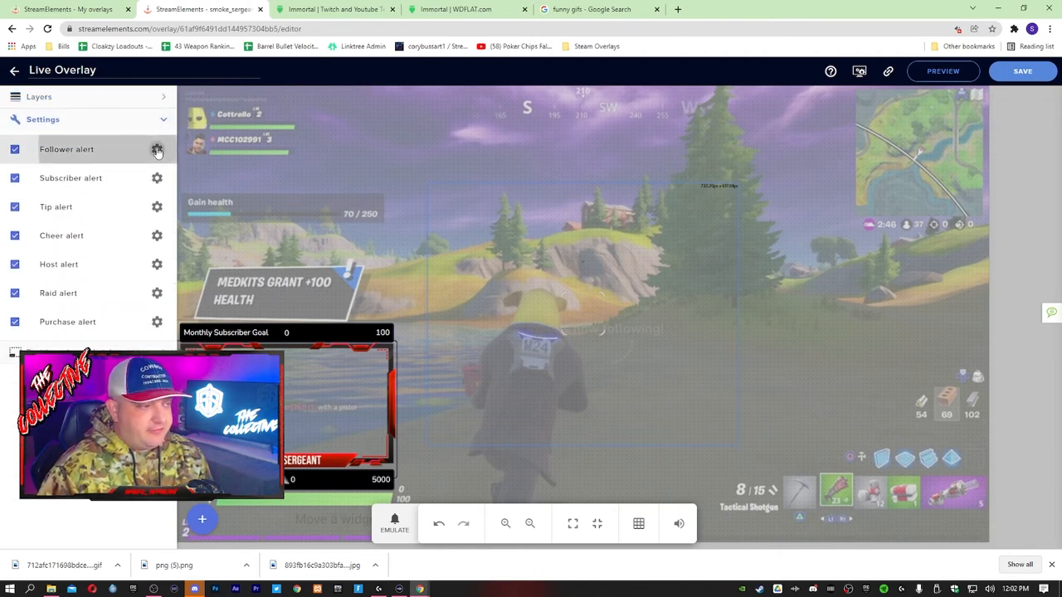
pyautogui.click(154, 150)
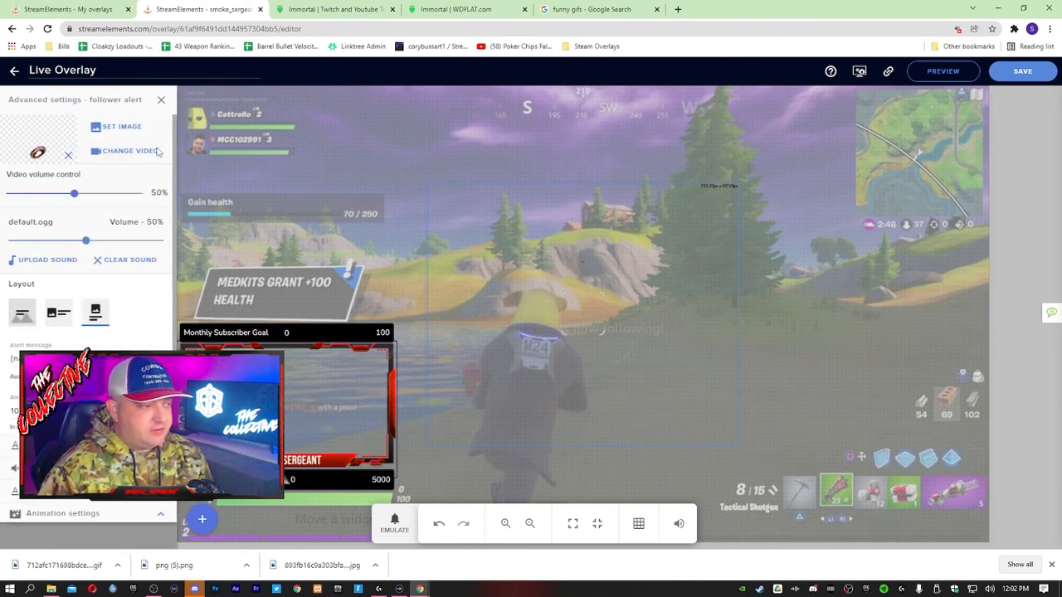
pyautogui.click(161, 100)
pyautogui.click(157, 151)
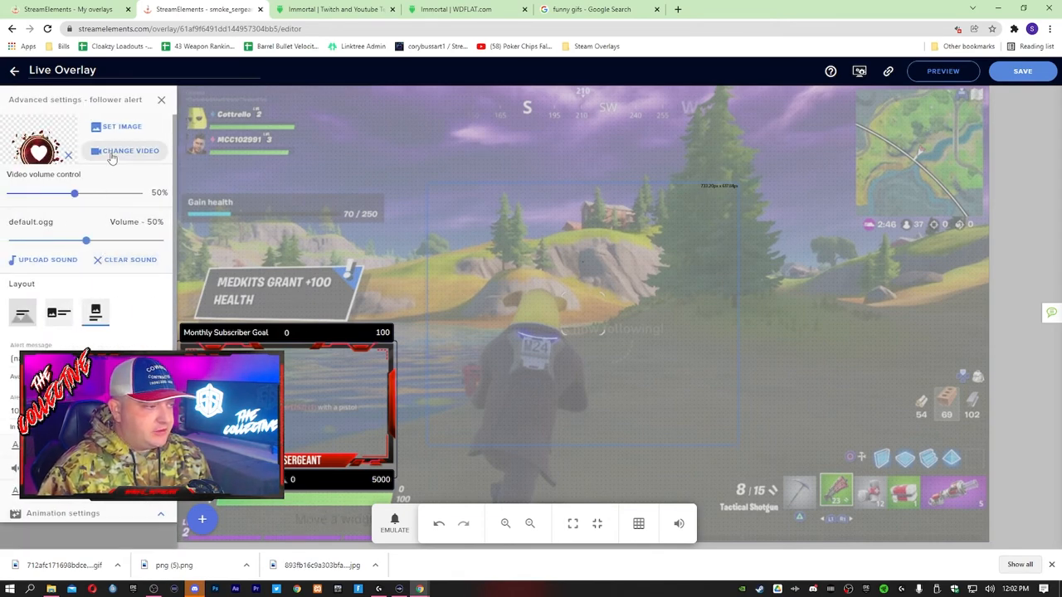
# Upload the downloaded belly face GIF to the media library from the follower alert's video picker, then close the library without choosing a file
pyautogui.click(112, 155)
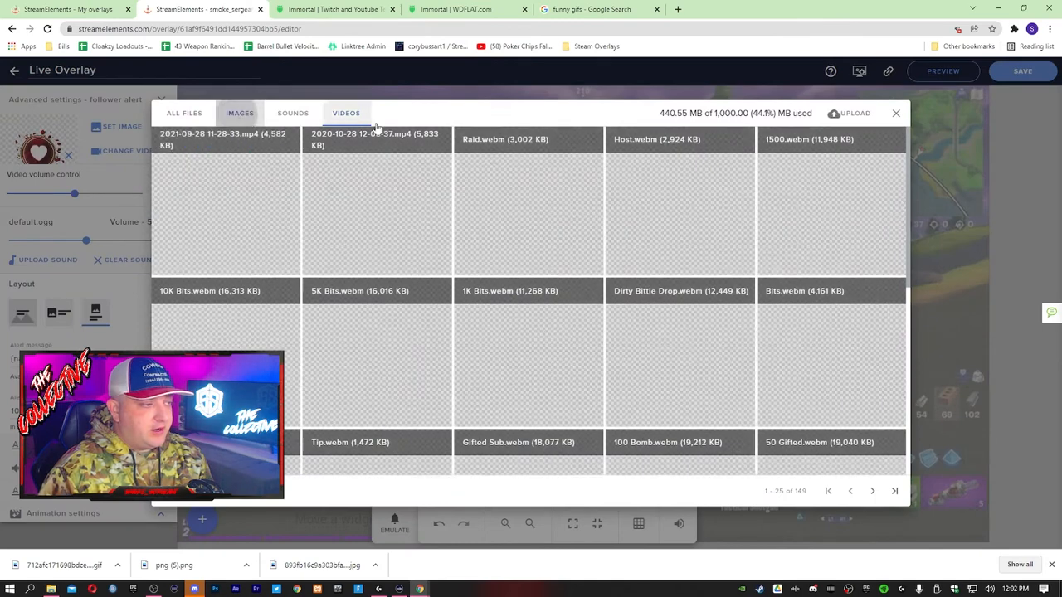
pyautogui.click(850, 112)
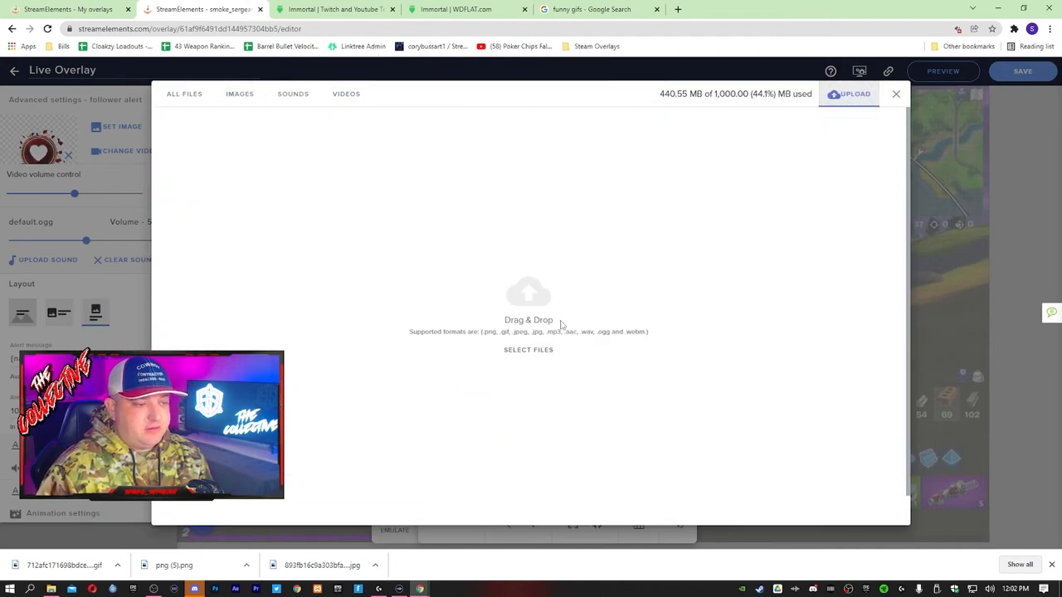
pyautogui.click(438, 249)
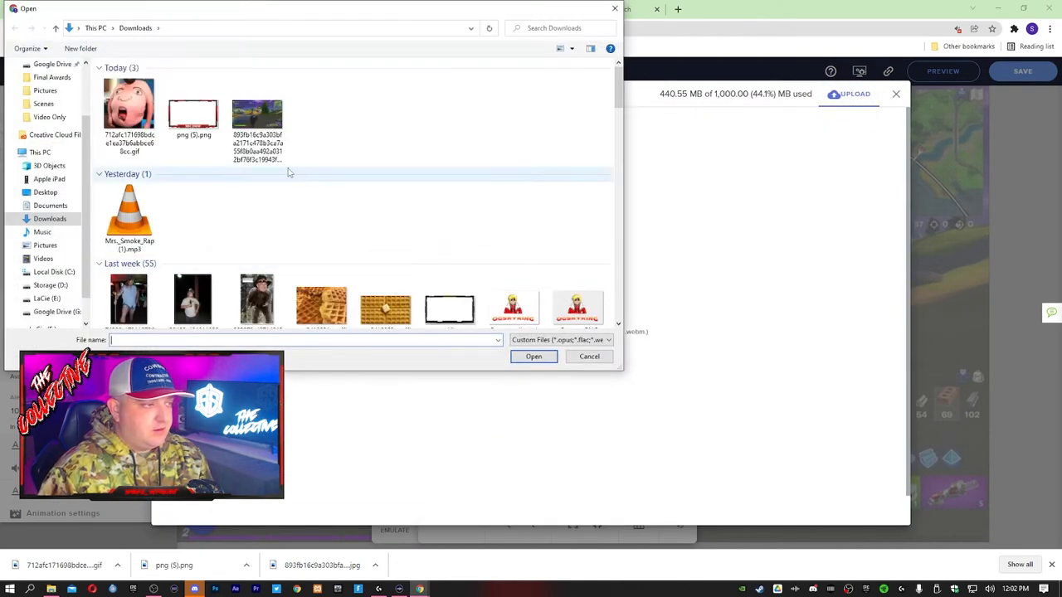
pyautogui.doubleClick(136, 108)
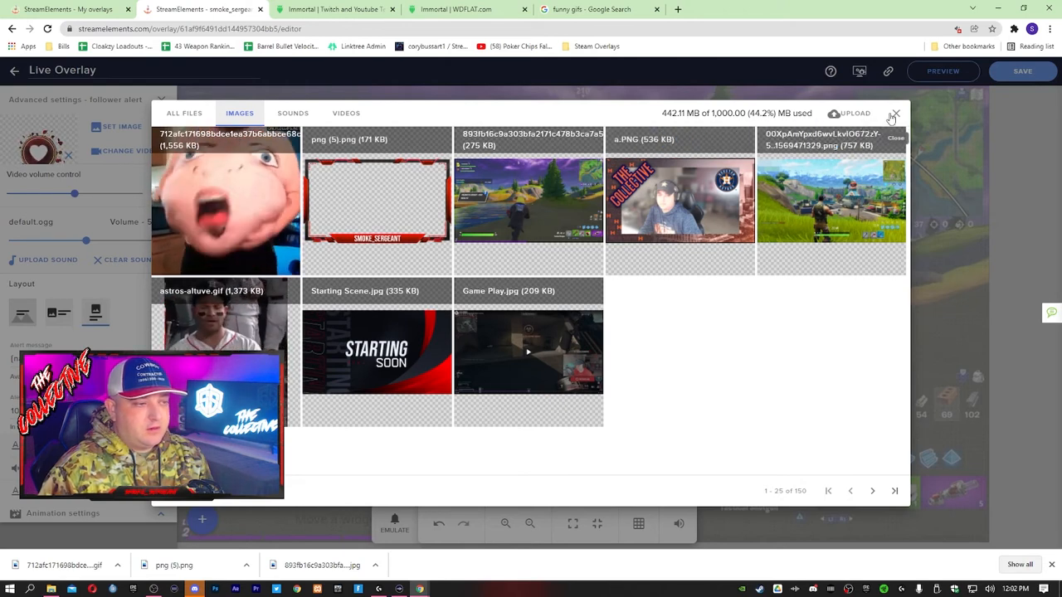
pyautogui.click(345, 113)
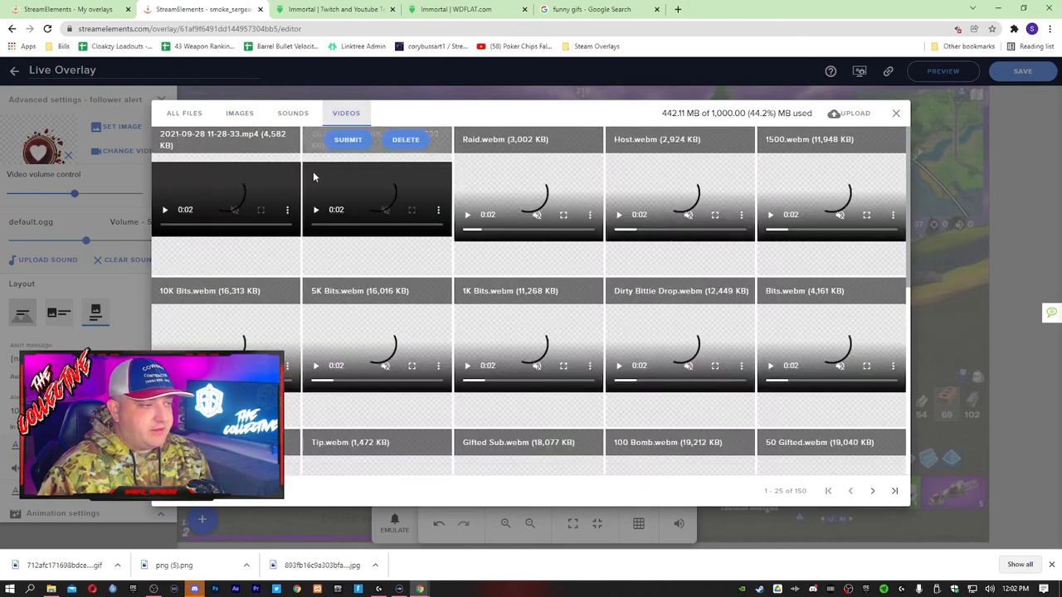
pyautogui.click(235, 115)
pyautogui.click(896, 112)
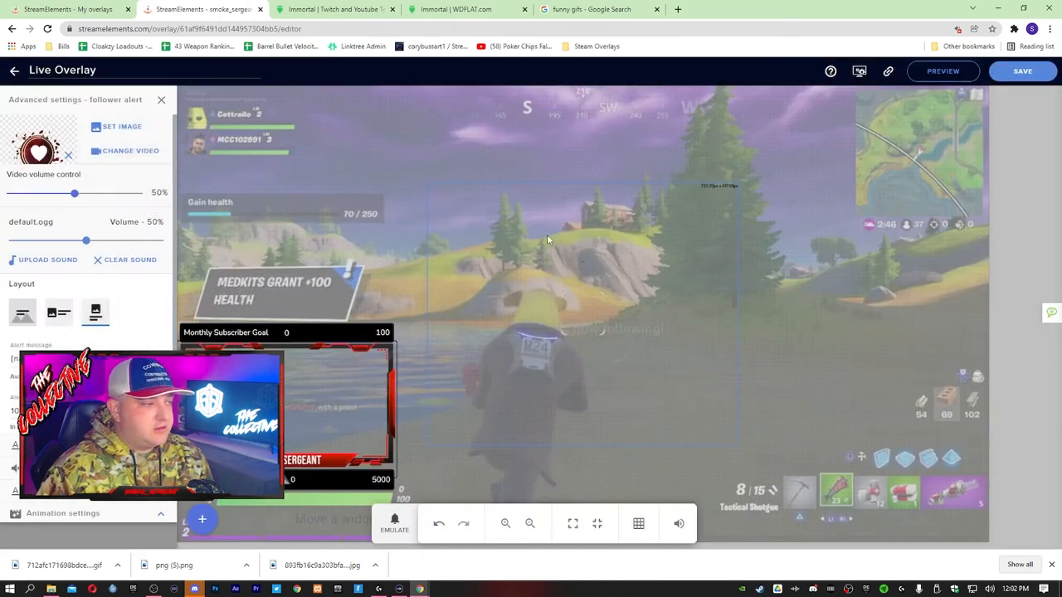
# Upload the downloaded belly face GIF from Downloads to the media library through the follower alert's image picker
pyautogui.click(128, 153)
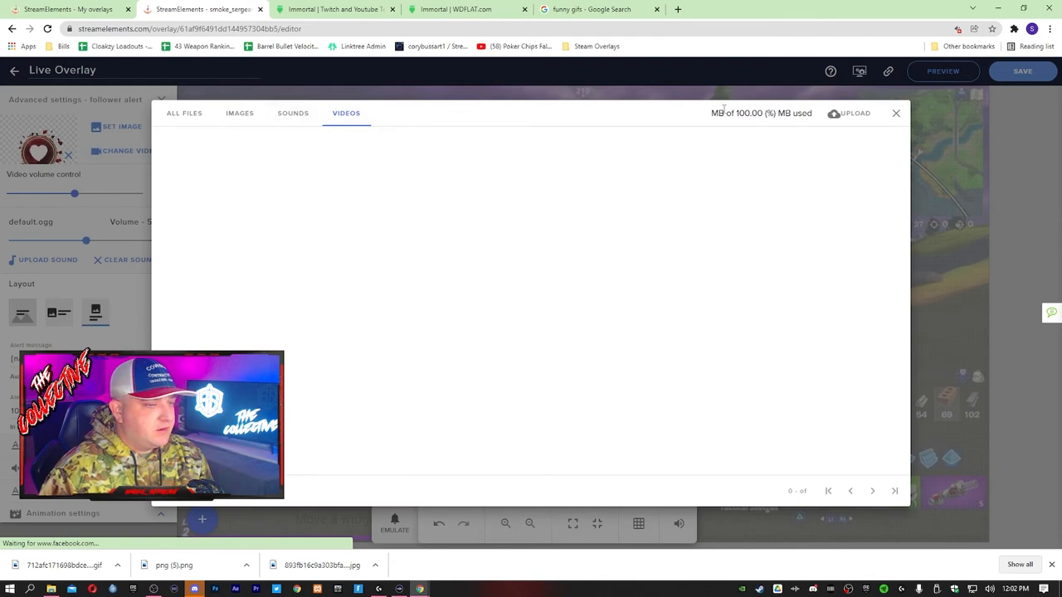
pyautogui.click(896, 114)
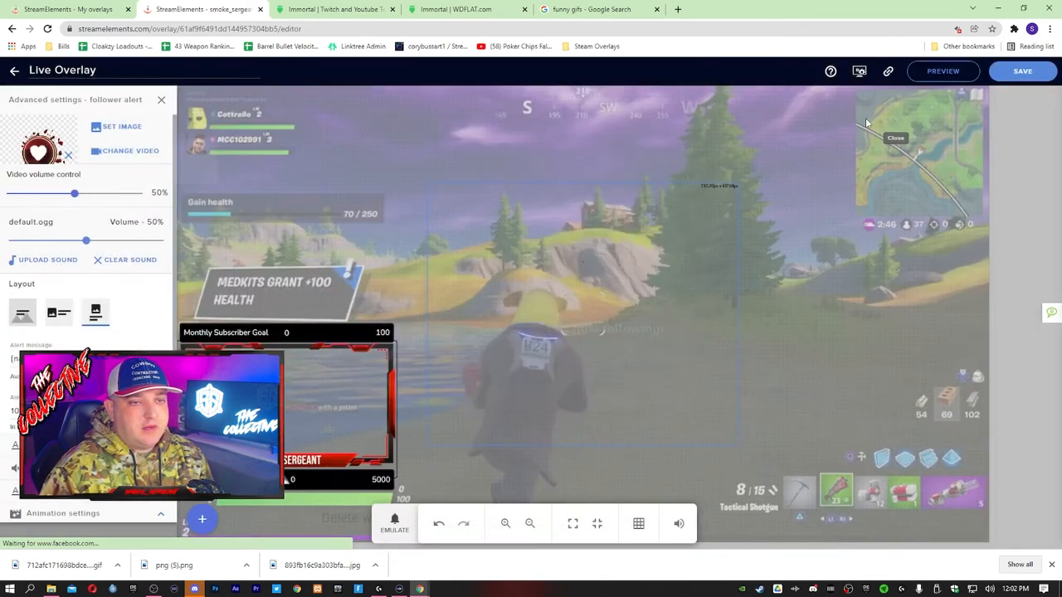
pyautogui.click(124, 128)
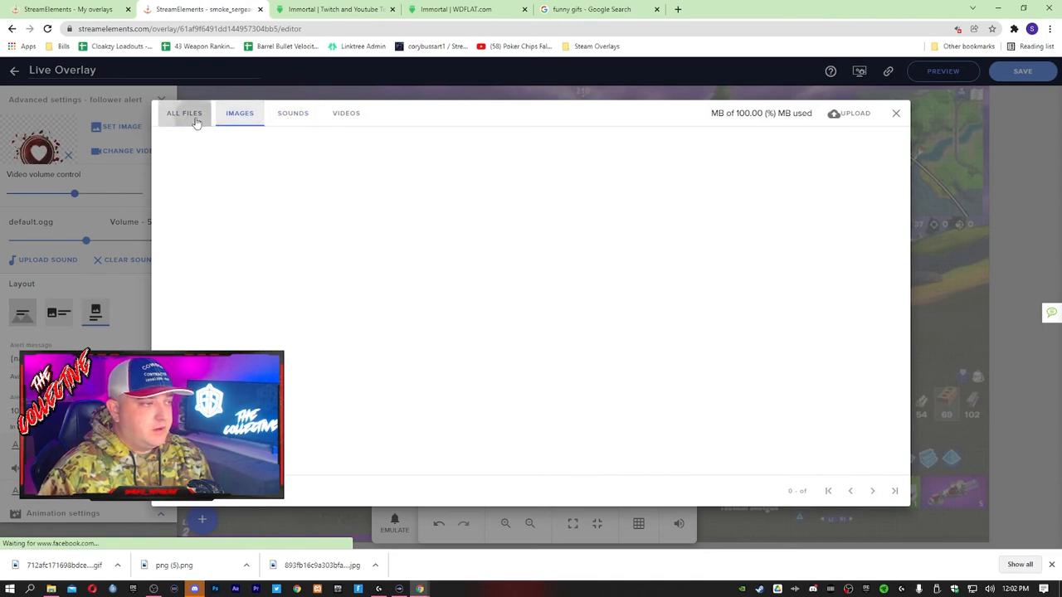
pyautogui.click(840, 116)
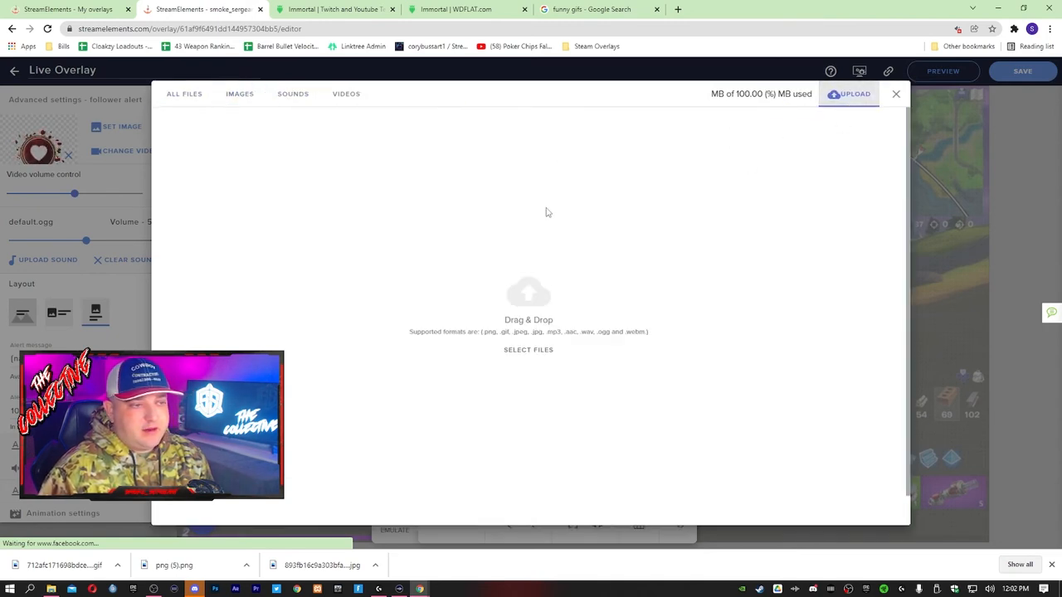
pyautogui.click(529, 349)
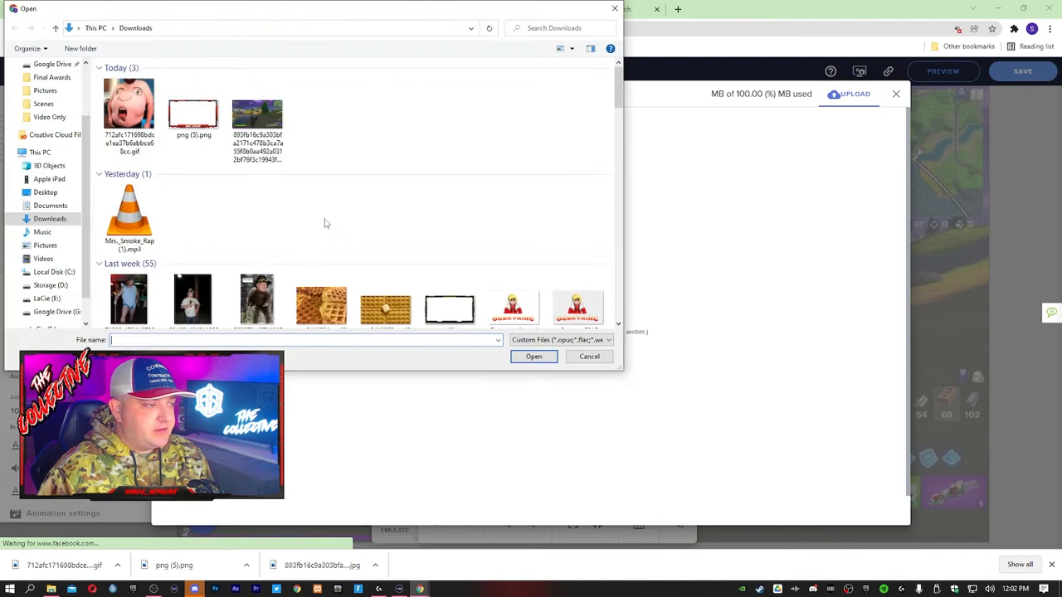
pyautogui.doubleClick(143, 122)
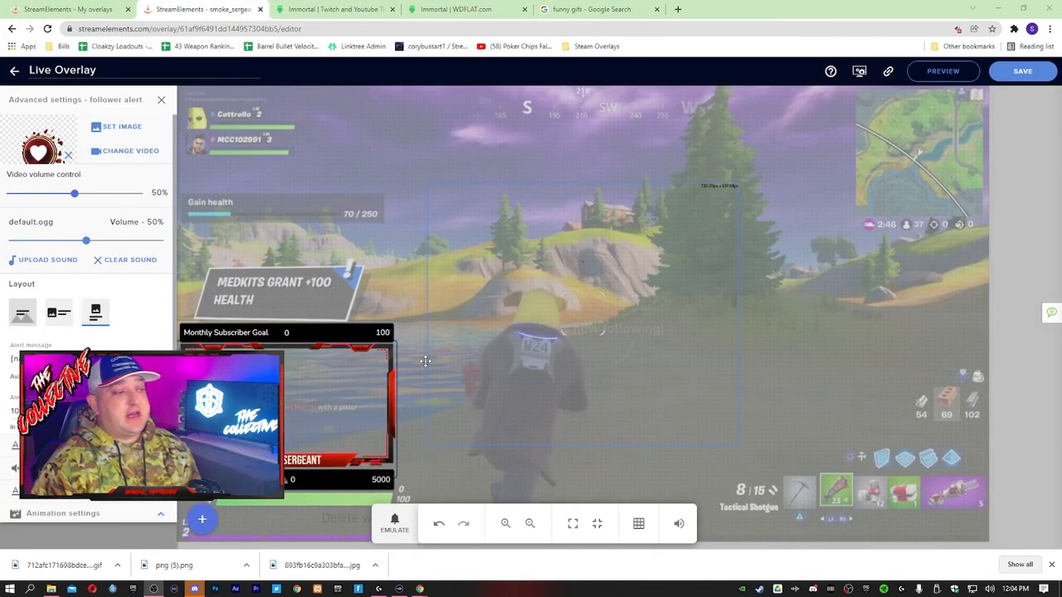
# Set the uploaded belly face GIF as the follower alert's image and look over its layout options
pyautogui.click(114, 127)
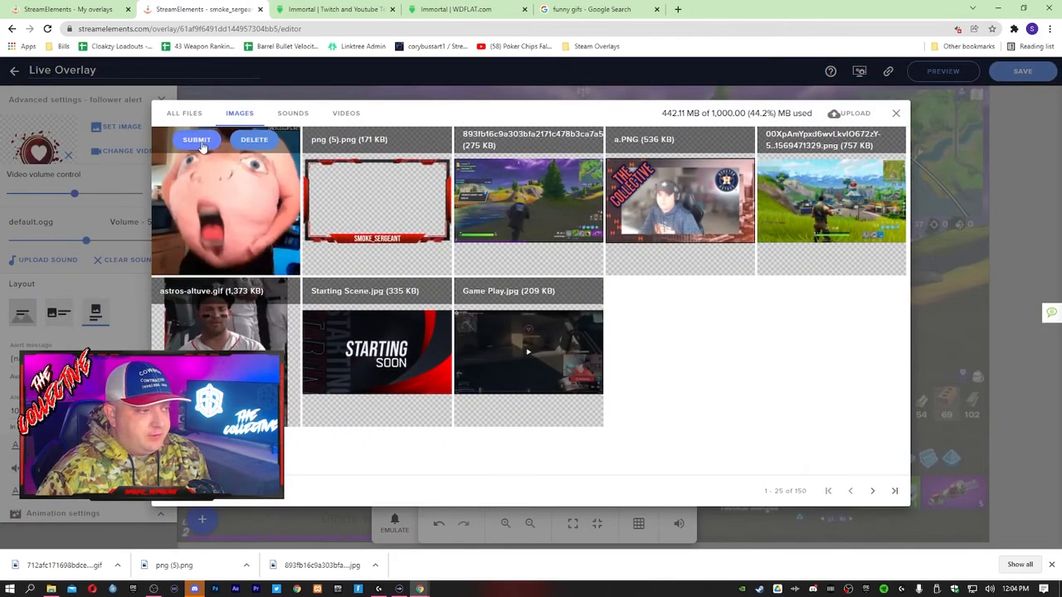
pyautogui.click(198, 140)
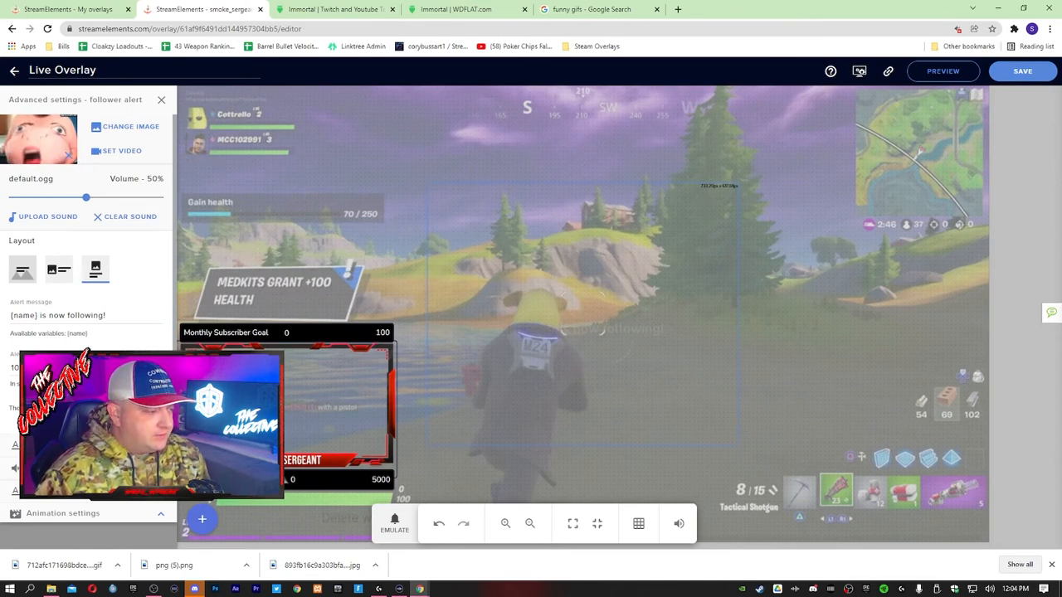
pyautogui.scroll(-1, 87, 249)
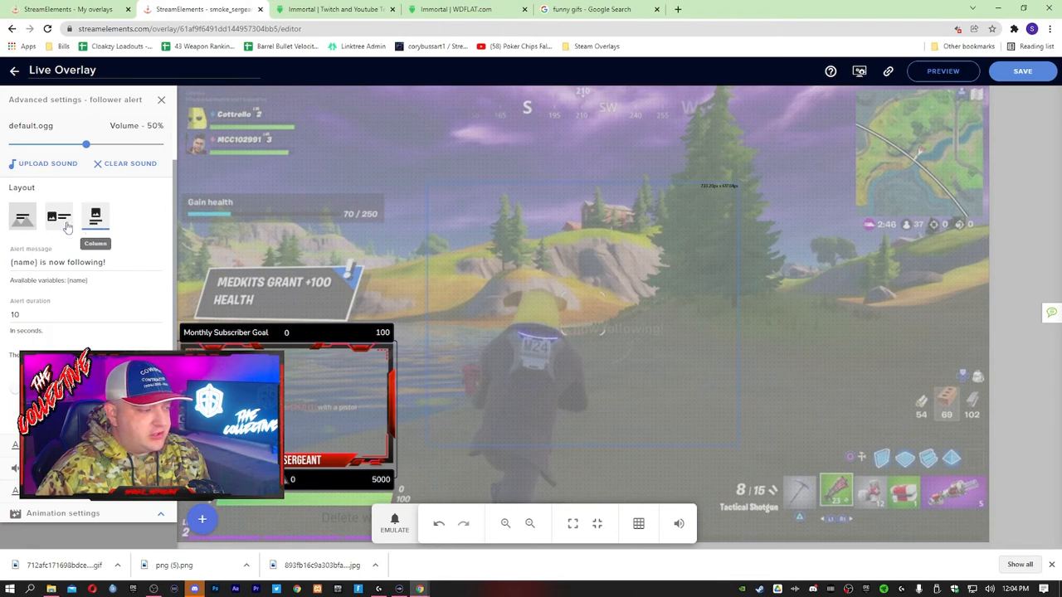
pyautogui.scroll(1, 119, 256)
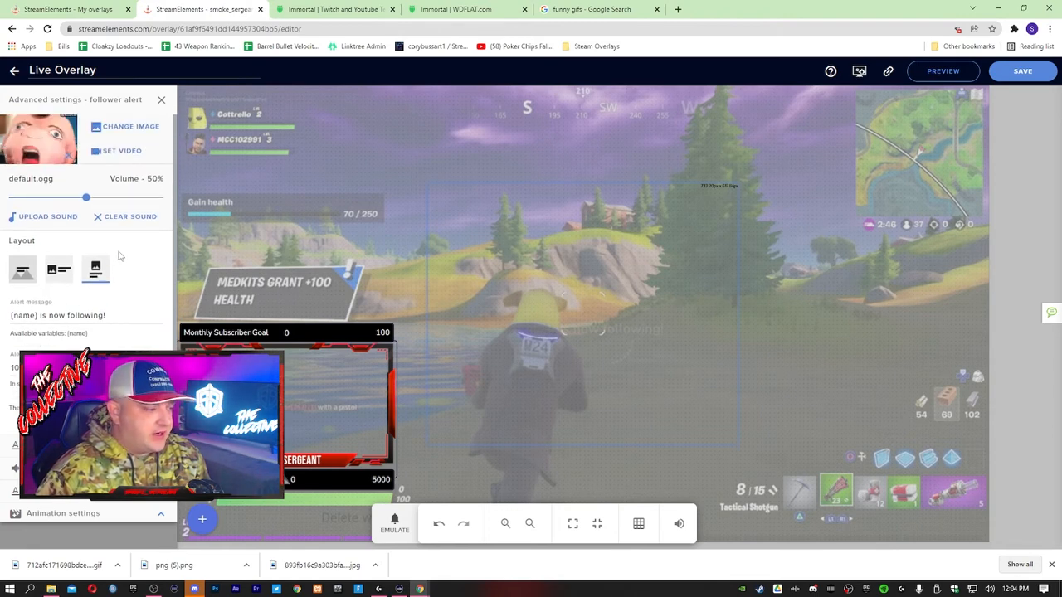
# Examine the follower alert's variations settings and animation settings
pyautogui.click(161, 99)
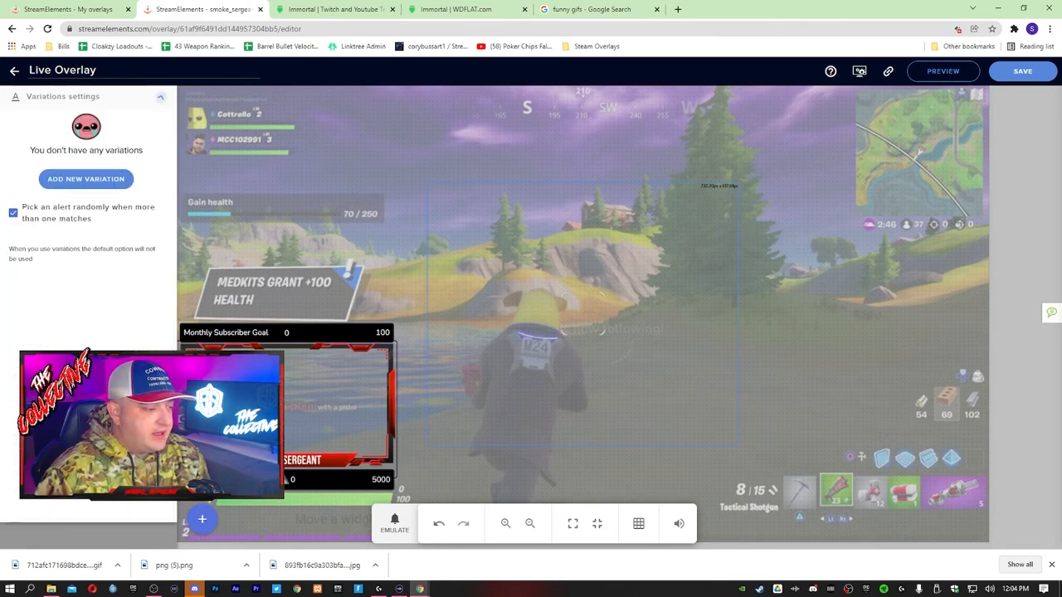
pyautogui.click(161, 98)
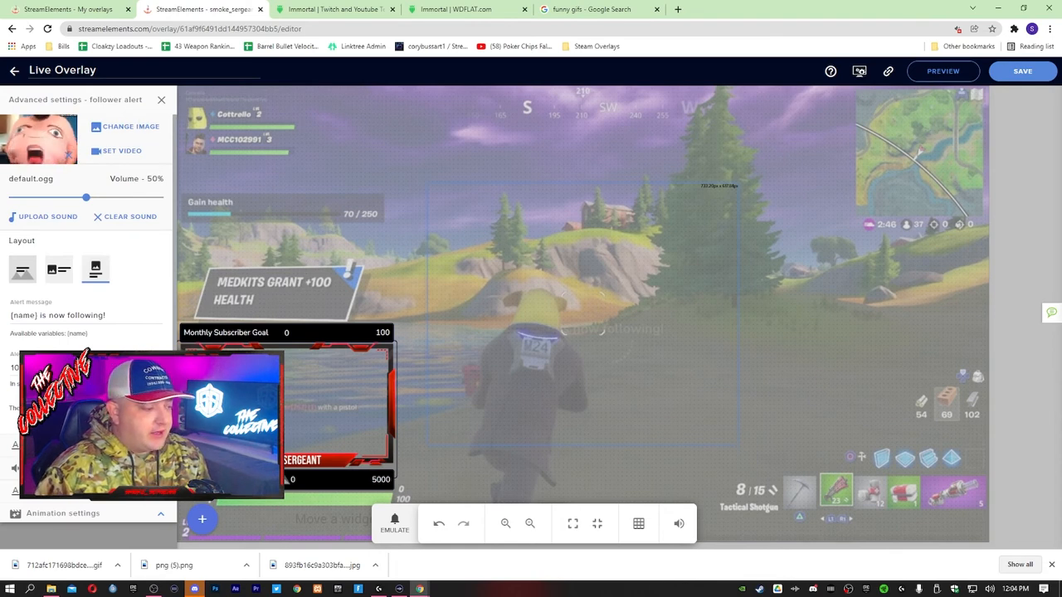
pyautogui.click(99, 444)
pyautogui.click(160, 98)
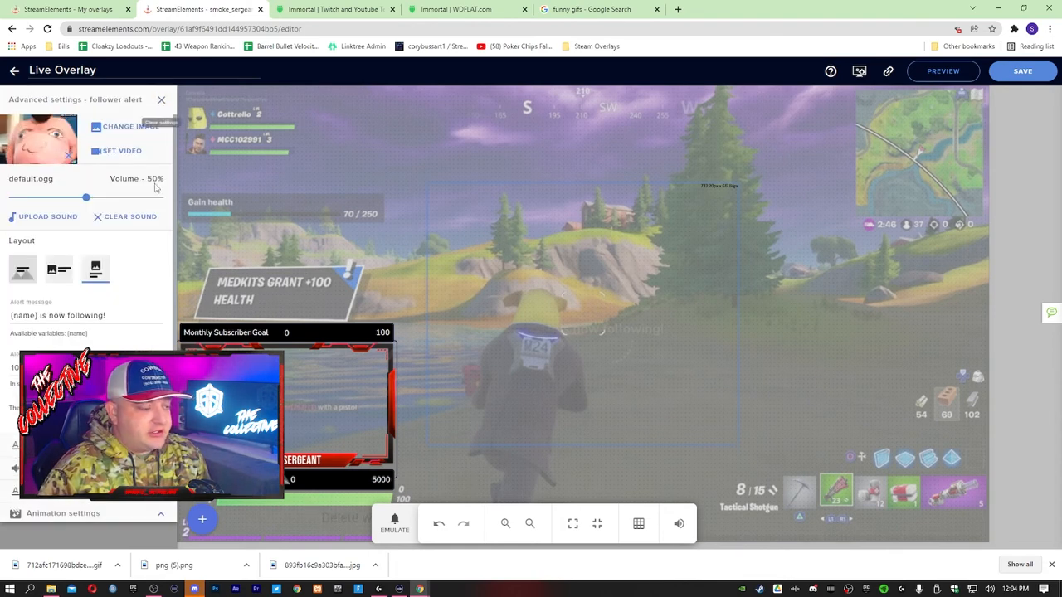
pyautogui.click(164, 514)
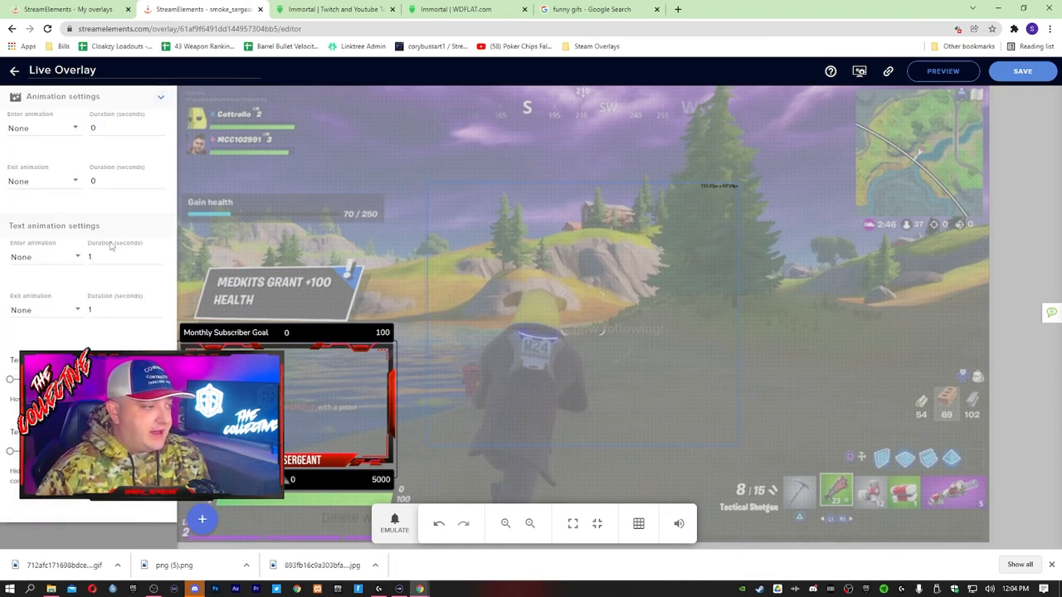
pyautogui.click(162, 99)
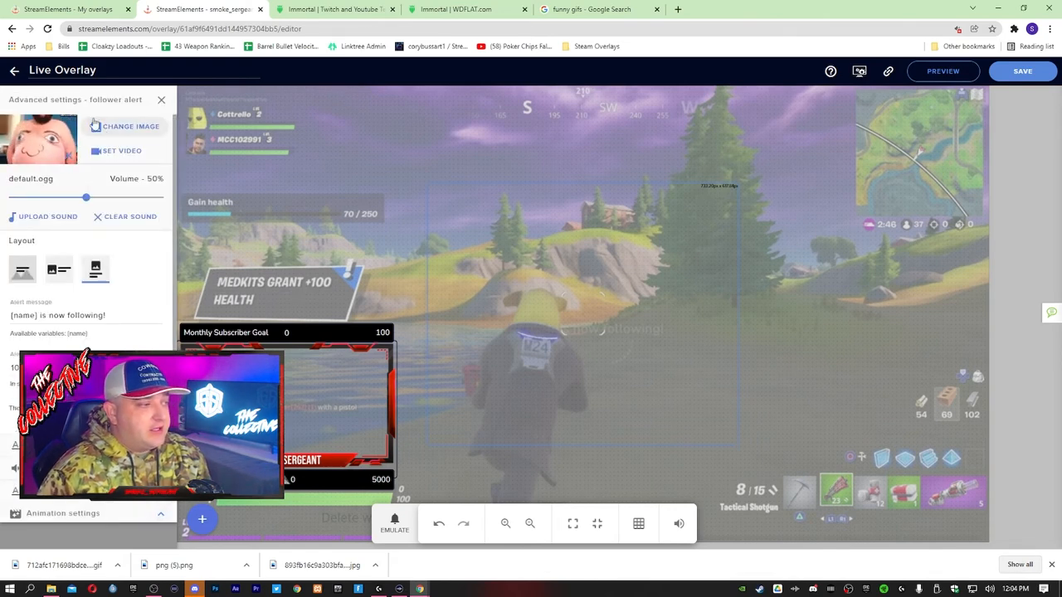
# Save the overlay and emulate a follower event to test the GIF alert
pyautogui.click(1022, 71)
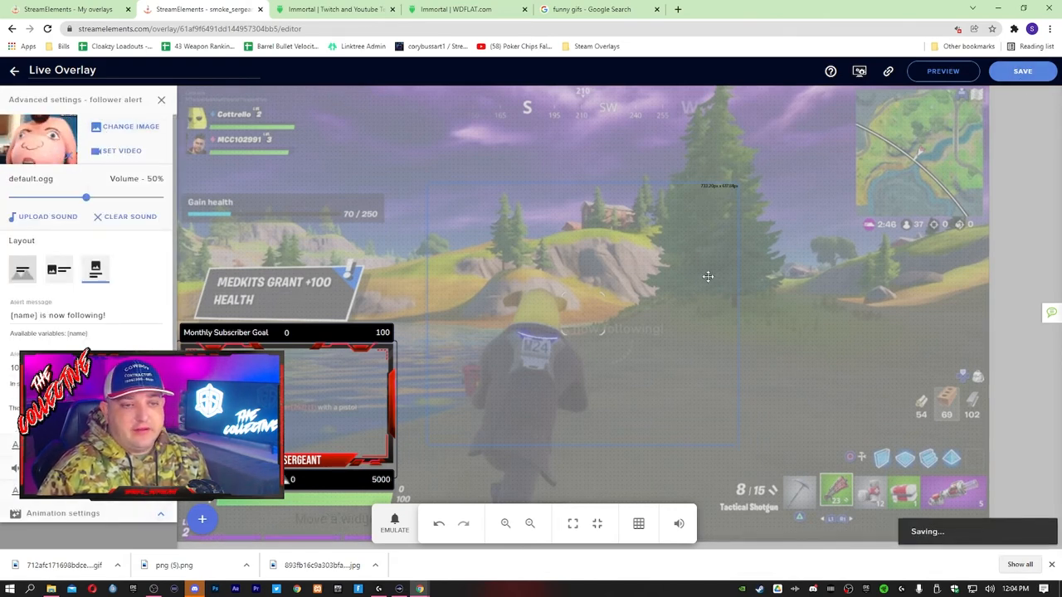
pyautogui.click(394, 523)
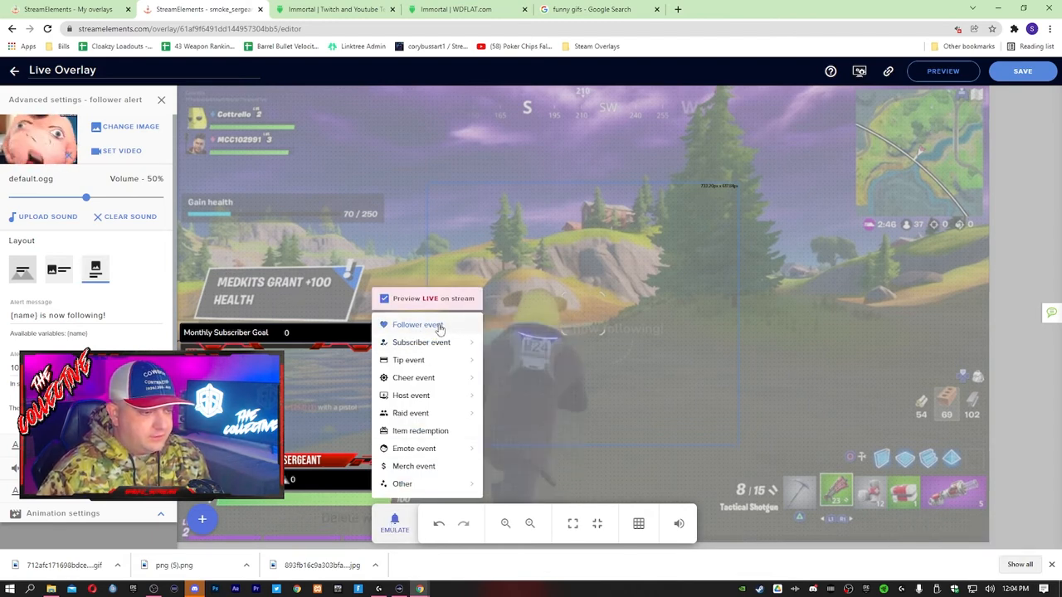
pyautogui.click(820, 328)
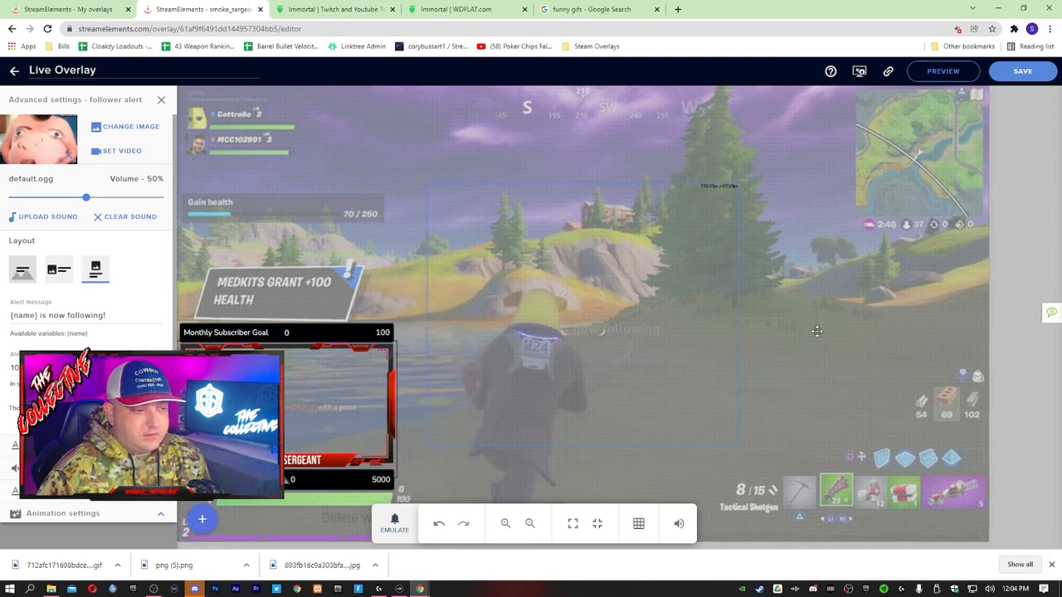
# Resize the AlertBox to 360 × 360 px, place it at top 360 px and left 780 px, and save the overlay
pyautogui.click(512, 164)
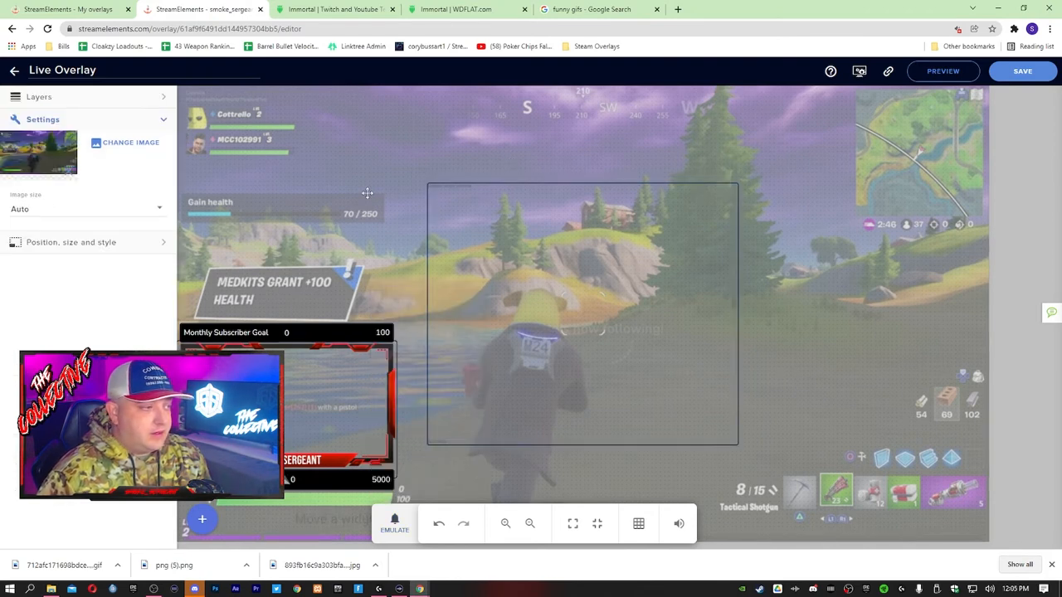
pyautogui.click(165, 122)
pyautogui.click(163, 97)
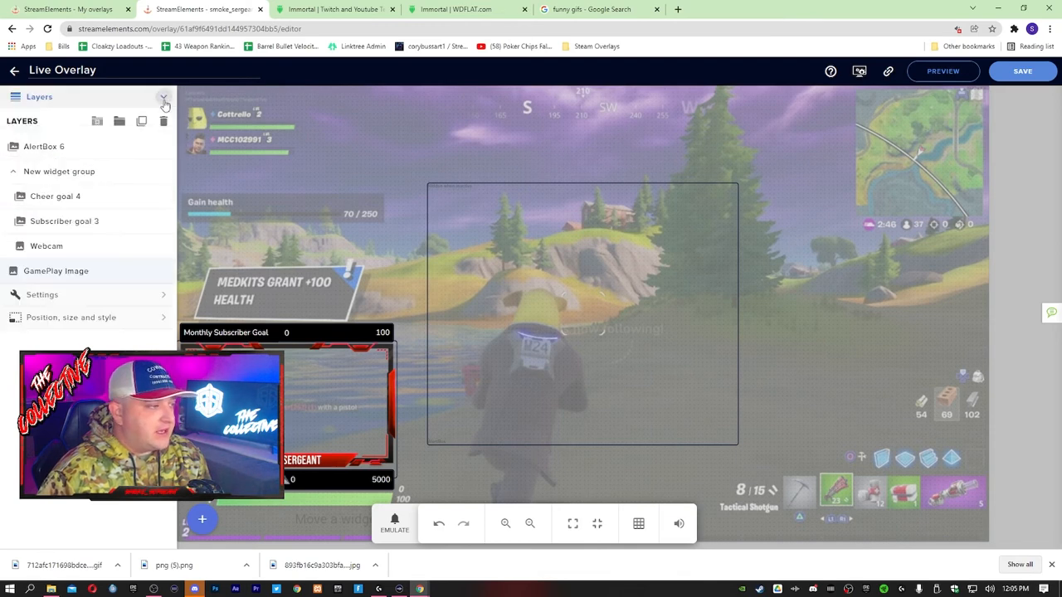
pyautogui.click(82, 155)
pyautogui.click(70, 172)
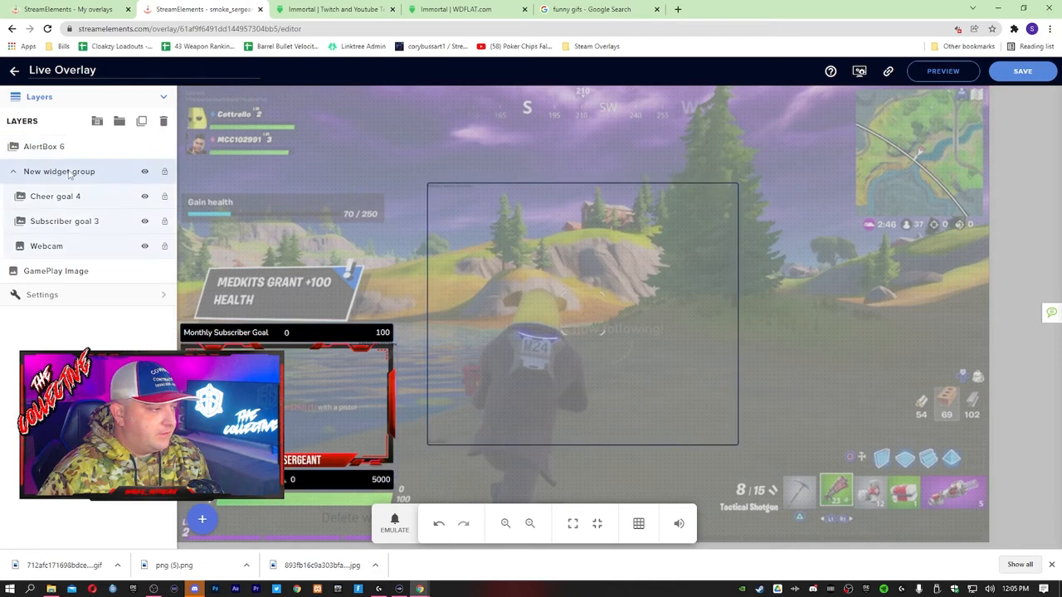
pyautogui.click(71, 149)
pyautogui.click(130, 301)
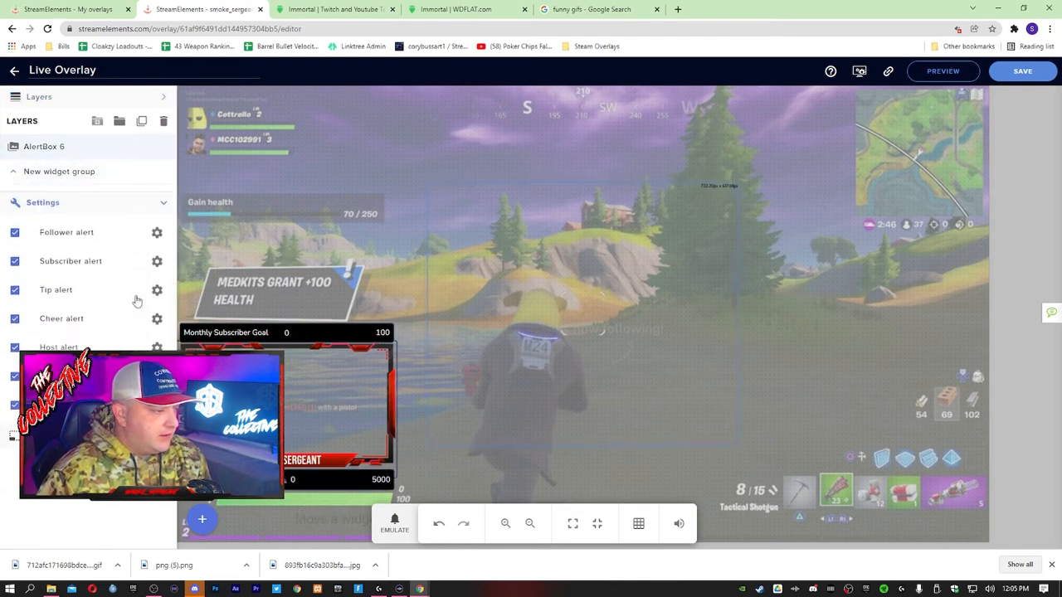
pyautogui.click(73, 353)
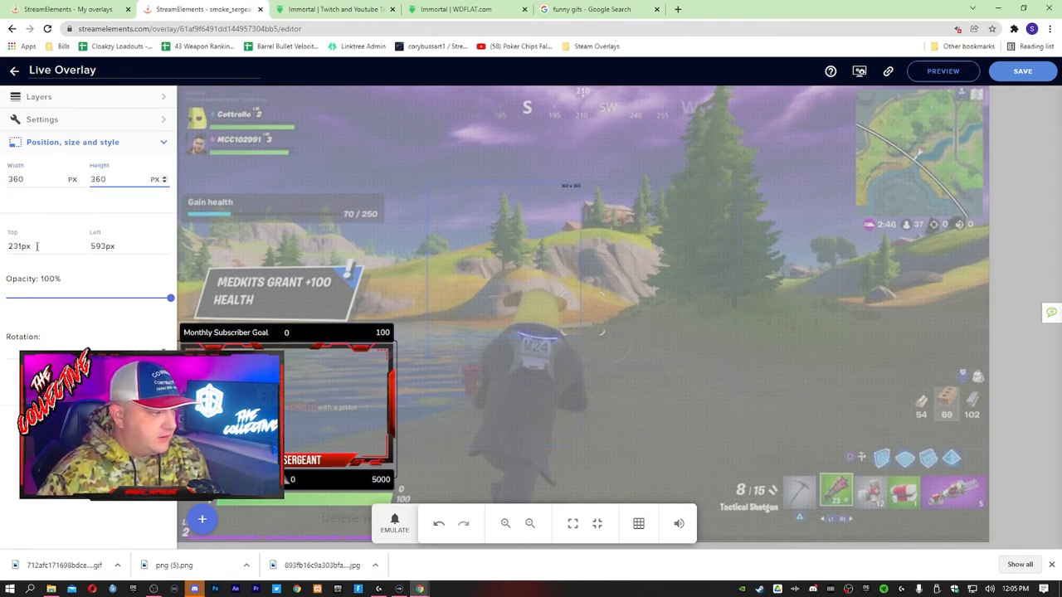
pyautogui.click(92, 382)
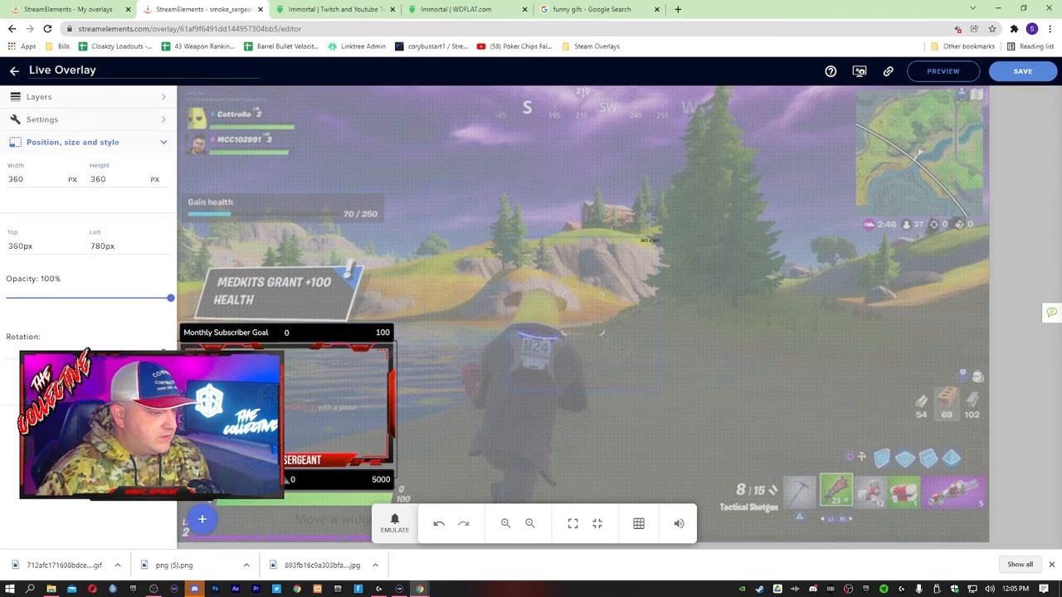
pyautogui.click(1020, 72)
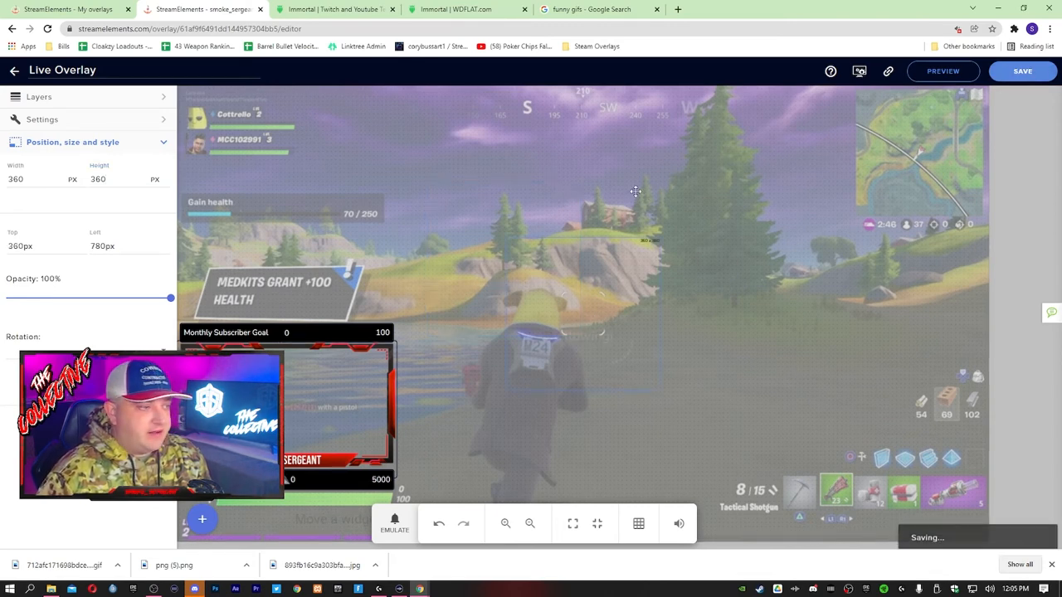
# Emulate a follower event to check how the alert fits the resized AlertBox
pyautogui.click(165, 98)
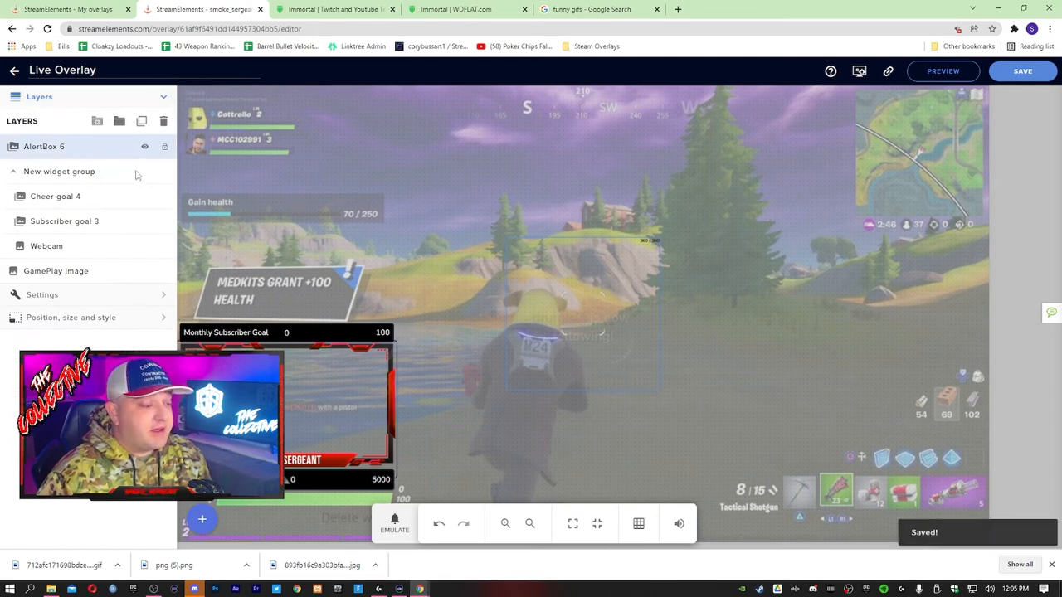
pyautogui.click(394, 522)
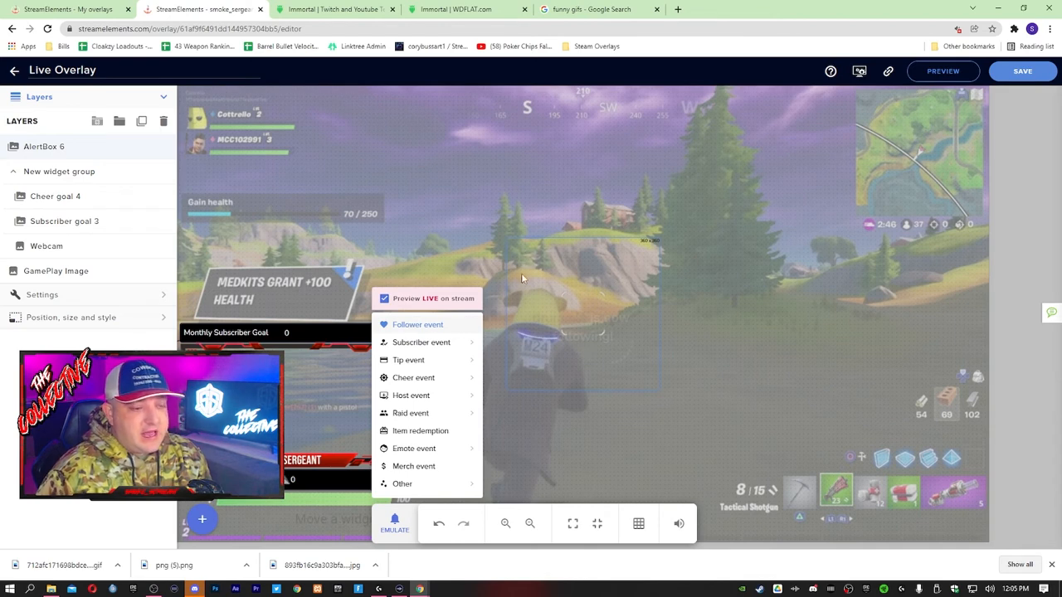
pyautogui.click(498, 265)
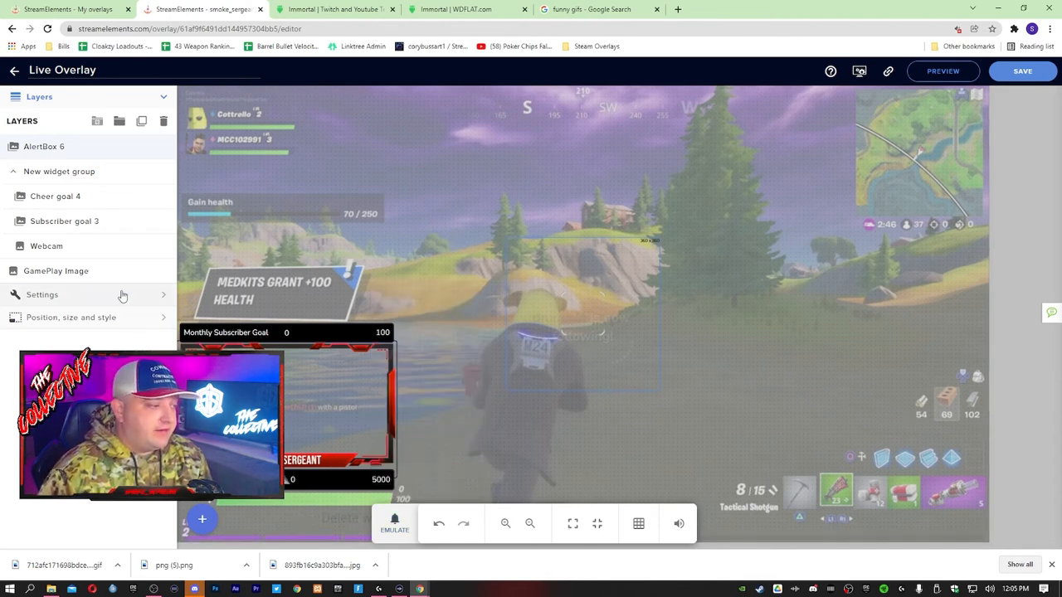
# Resize the AlertBox to 1920 × 1080 px and set its top and left positions to 0
pyautogui.click(147, 321)
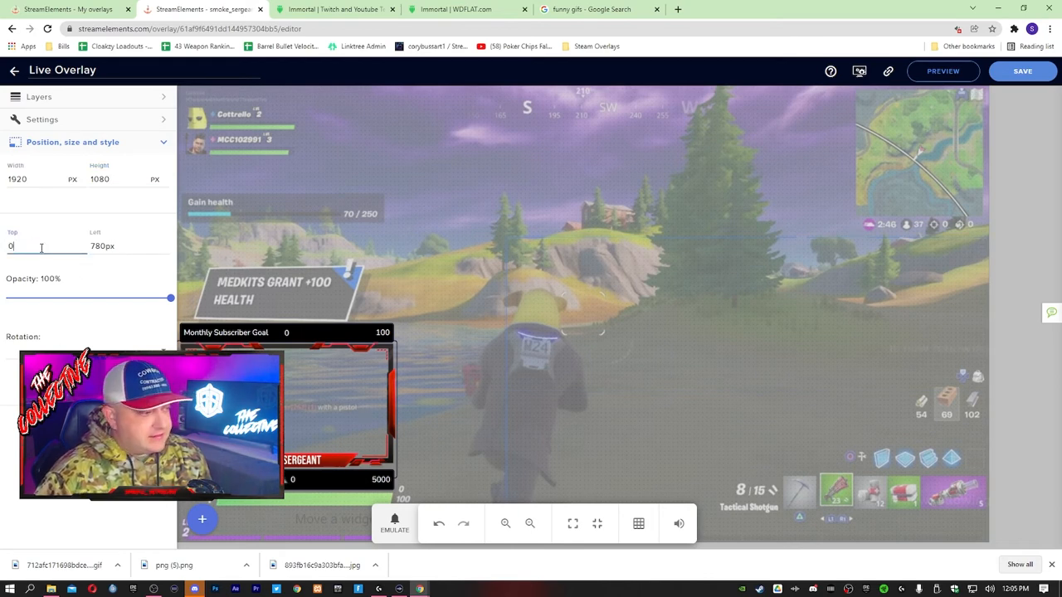
pyautogui.press('Tab')
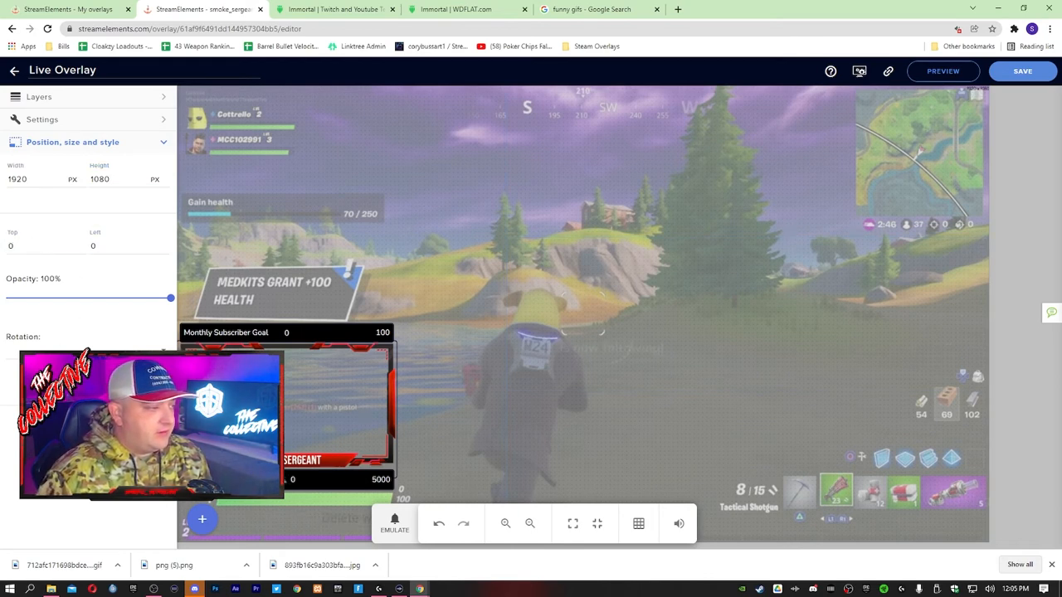
# Switch the follower alert's layout to text over image and save the overlay
pyautogui.click(163, 117)
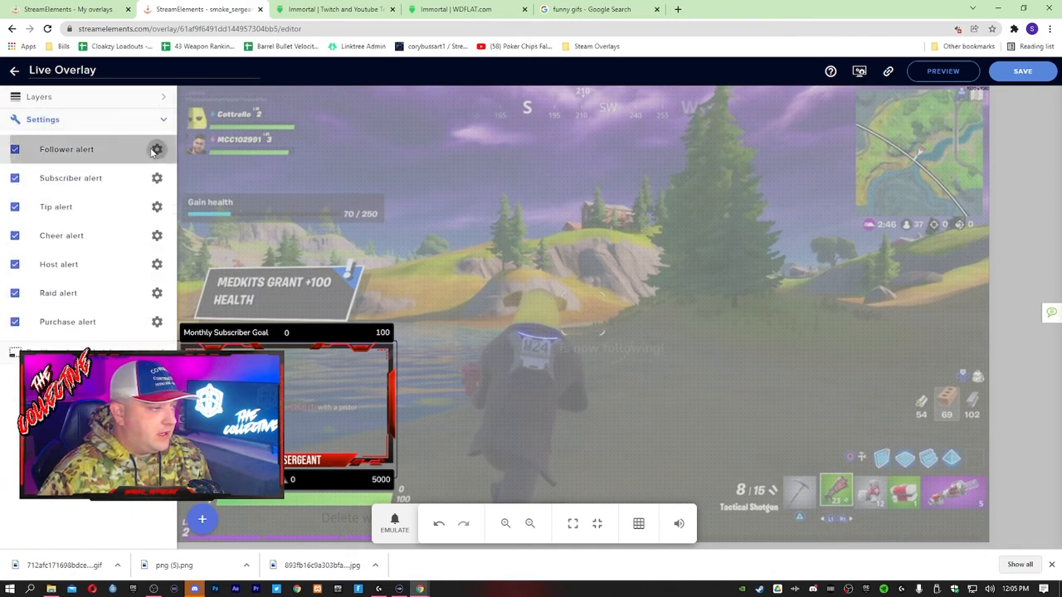
pyautogui.click(157, 149)
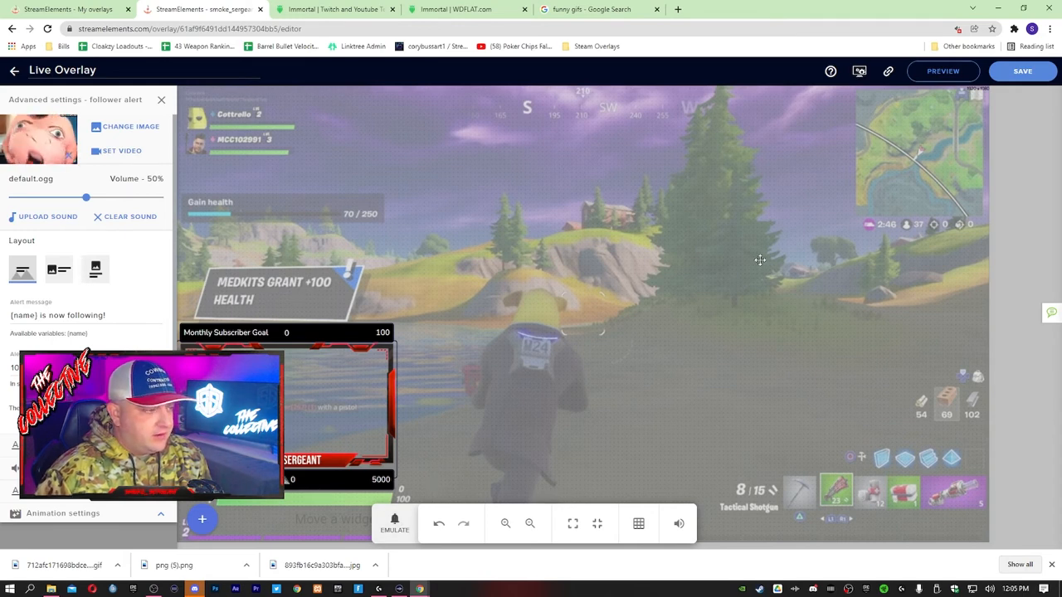
pyautogui.click(1021, 72)
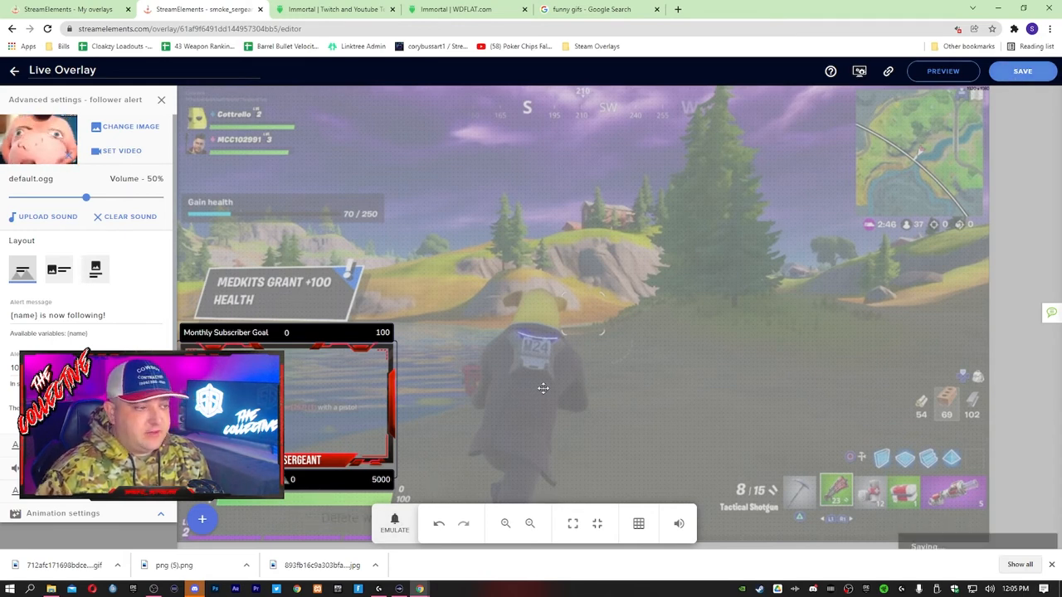
# Emulate a follower event and move the AlertBox down so its GIF sits near the middle of the canvas
pyautogui.click(395, 523)
pyautogui.moveTo(430, 355)
pyautogui.click(415, 325)
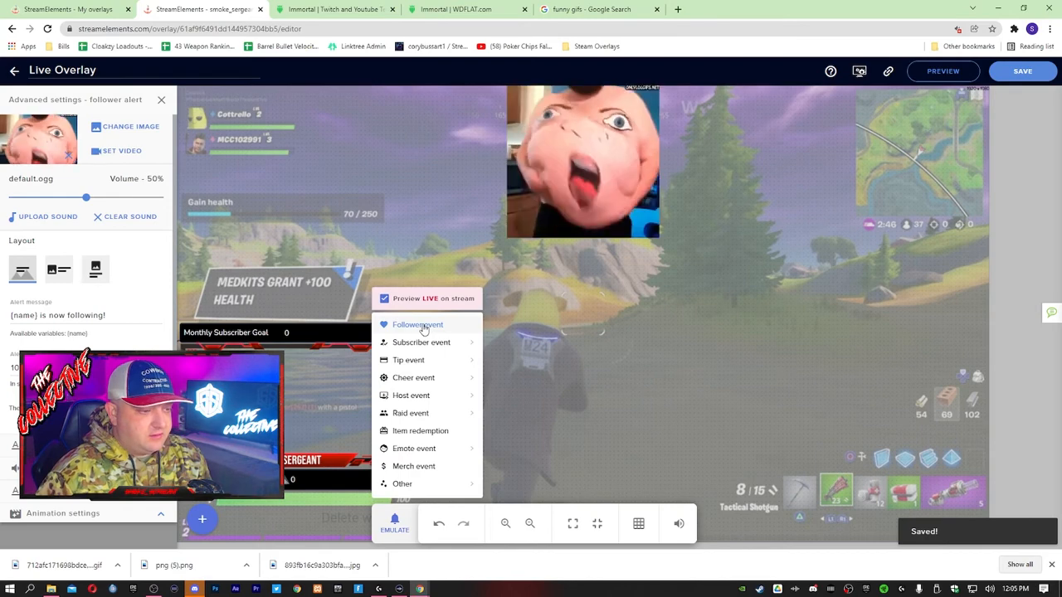
pyautogui.click(575, 188)
pyautogui.moveTo(607, 178); pyautogui.dragTo(584, 332)
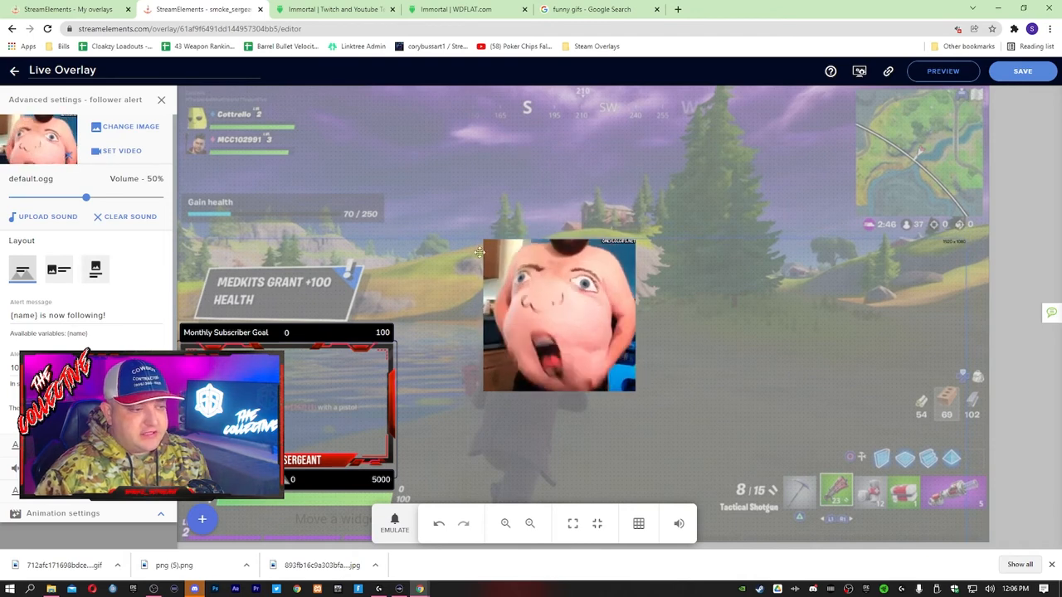
# Nudge the AlertBox slightly up and to the right, switch the follower alert's layout to Column and save the overlay
pyautogui.moveTo(550, 274); pyautogui.dragTo(577, 266)
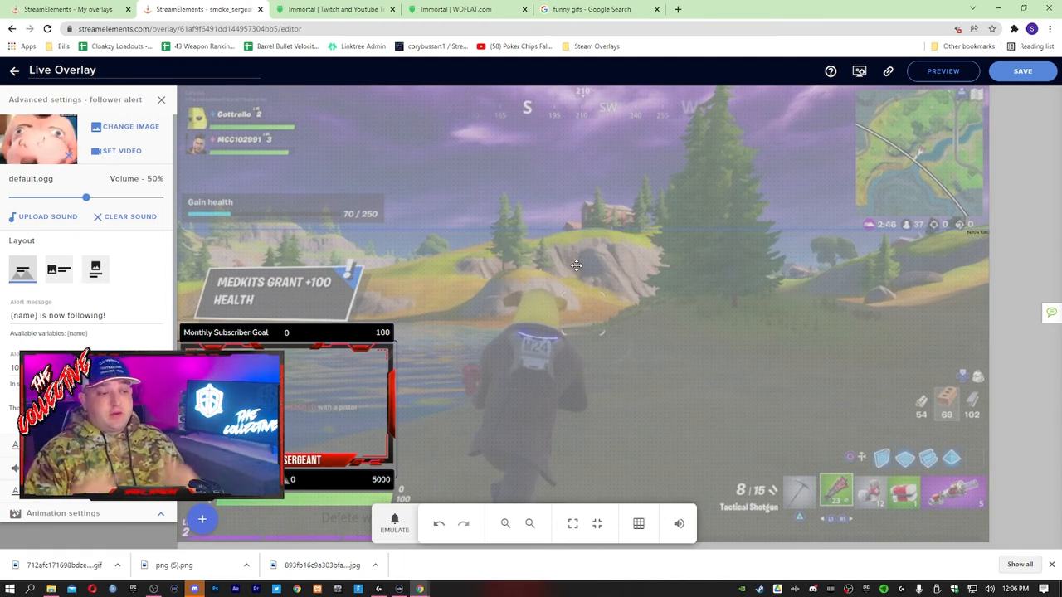
pyautogui.click(95, 269)
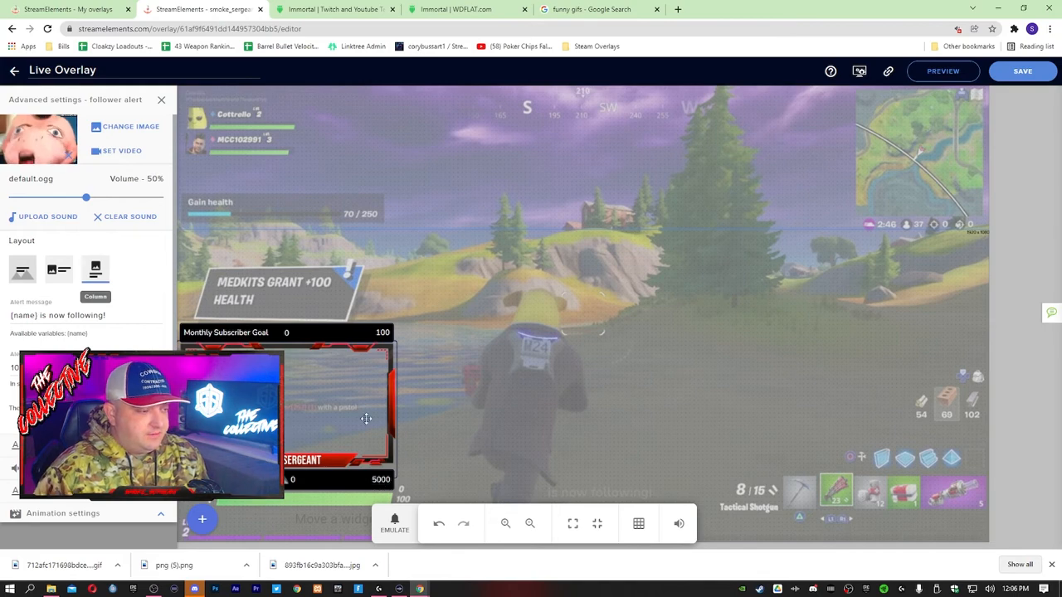
pyautogui.click(1023, 70)
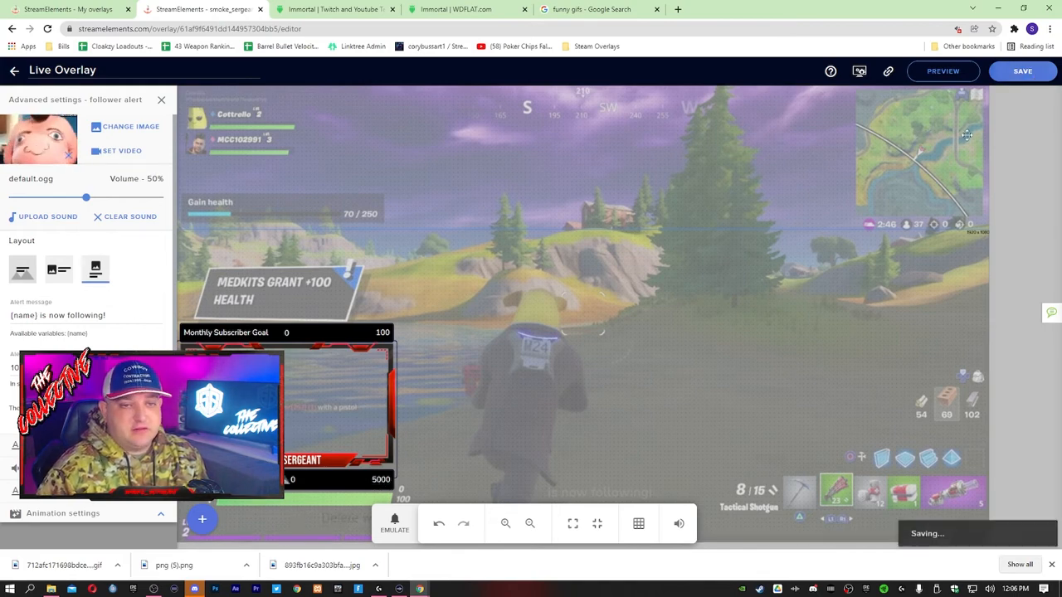
# Emulate a follower event to check the alert in its column layout
pyautogui.click(394, 523)
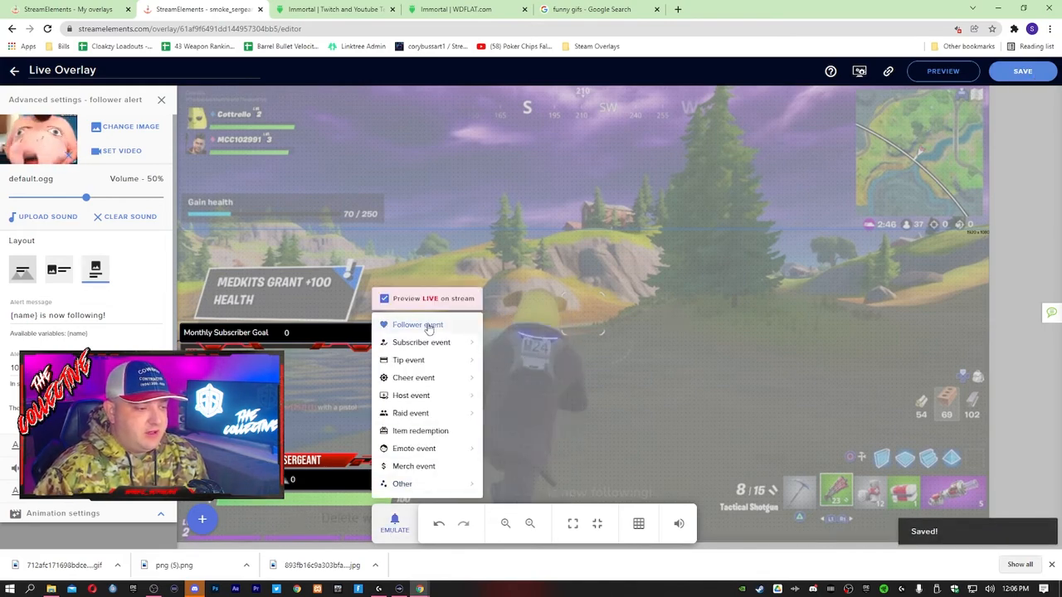
pyautogui.click(428, 325)
pyautogui.click(762, 278)
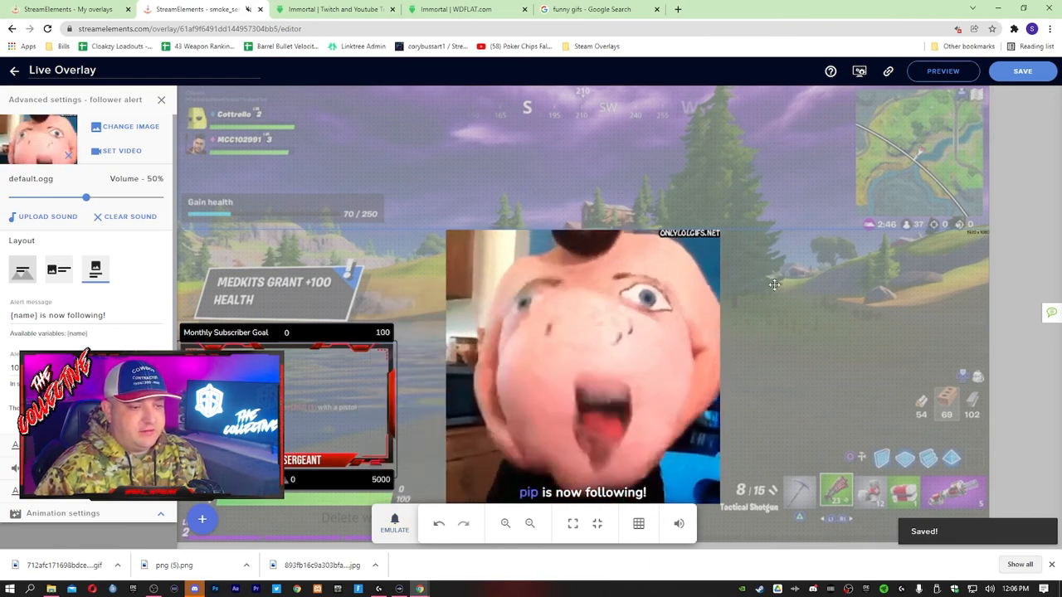
# Shrink the AlertBox to about half the canvas width near the centre, test it with a follower event and leave the alert's advanced settings
pyautogui.moveTo(764, 274); pyautogui.dragTo(767, 145)
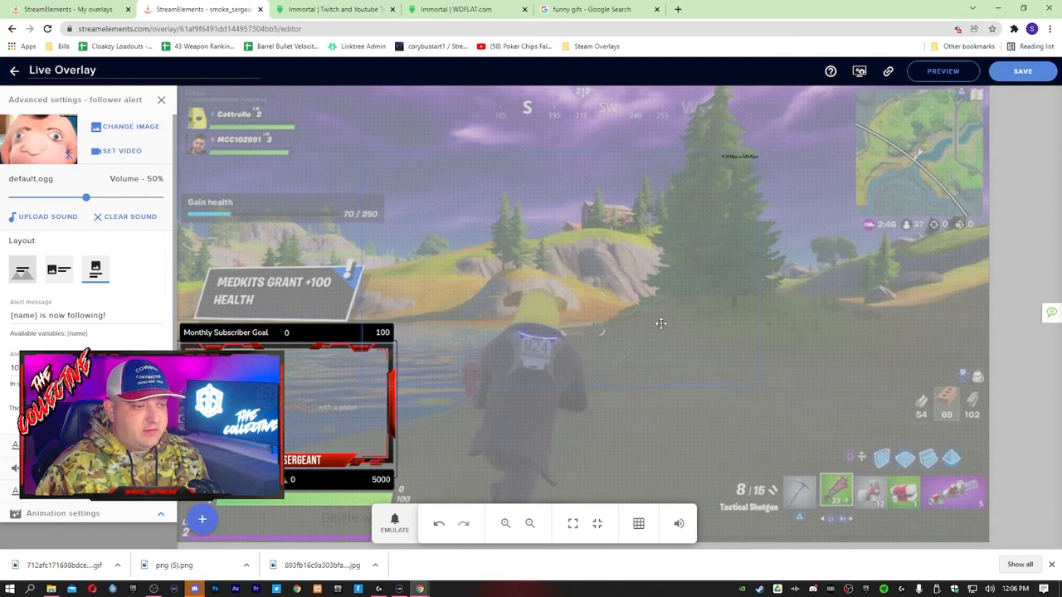
pyautogui.click(394, 520)
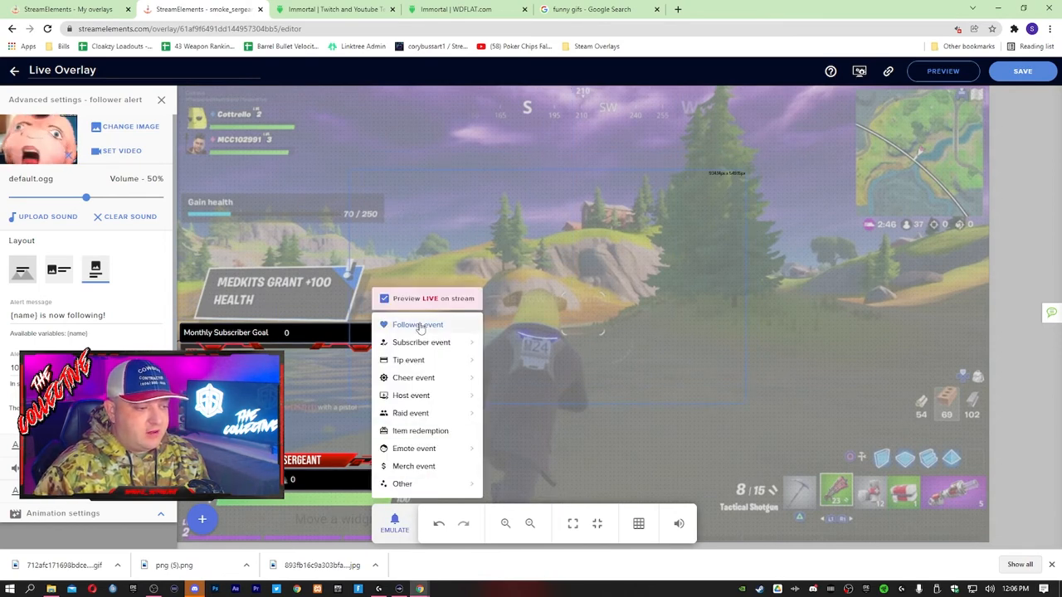
pyautogui.click(729, 288)
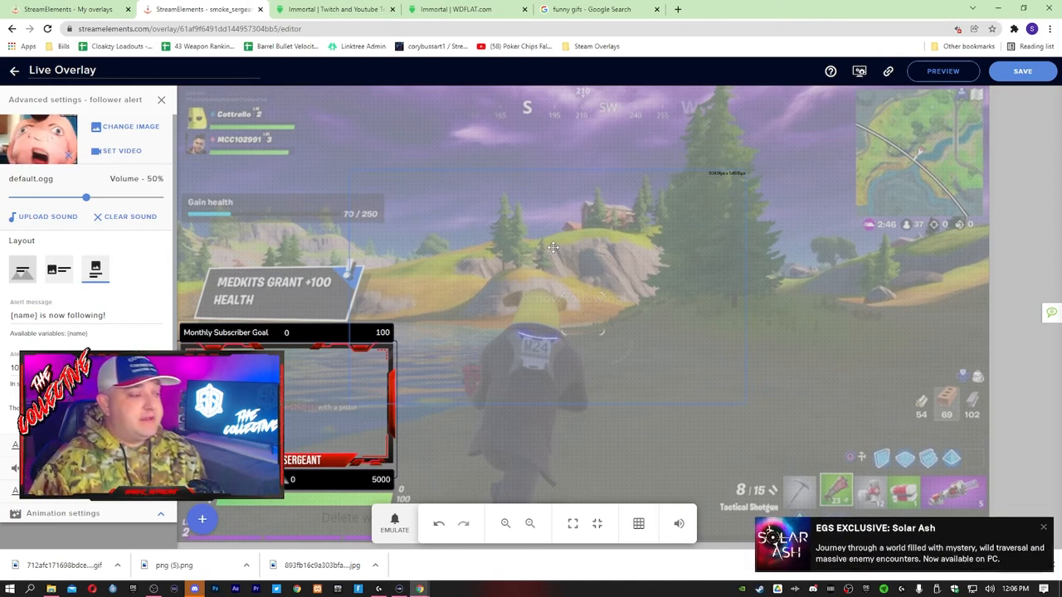
pyautogui.click(161, 101)
pyautogui.click(162, 98)
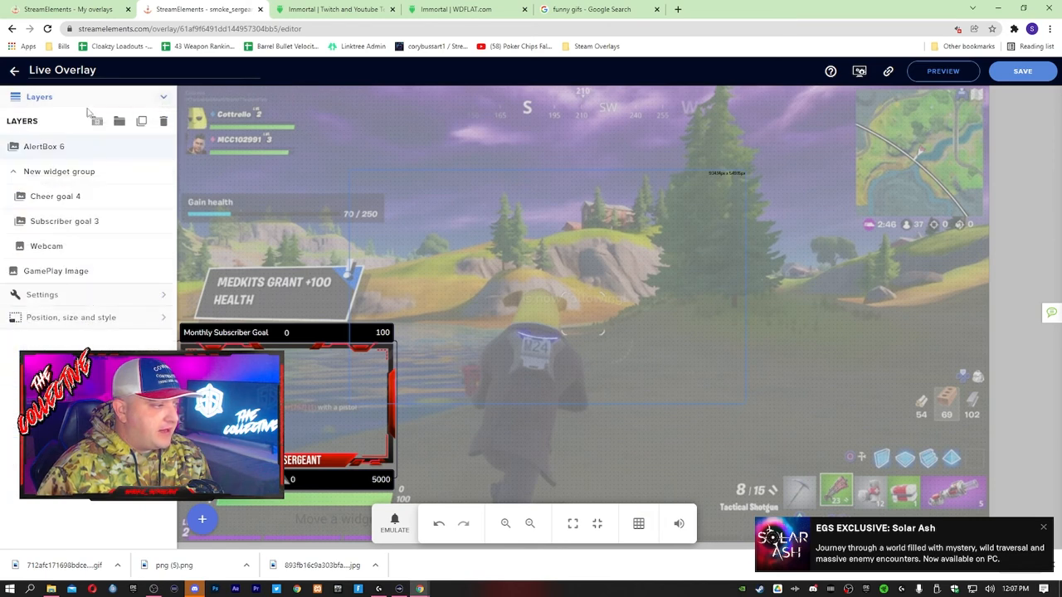
# Add an image widget to the overlay and open the media library to choose its picture
pyautogui.click(201, 519)
pyautogui.moveTo(303, 355)
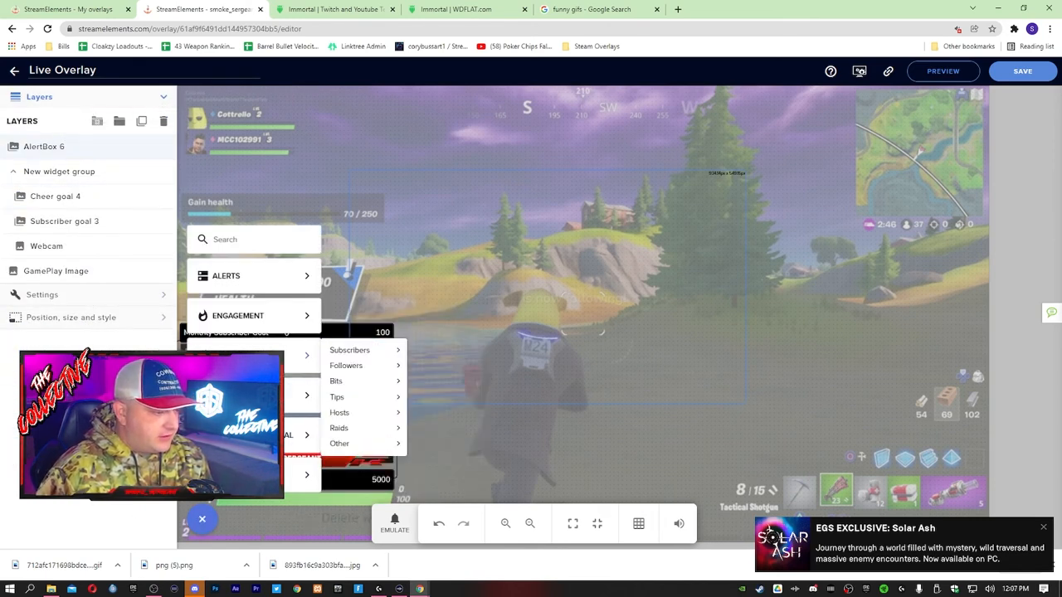
pyautogui.moveTo(254, 395)
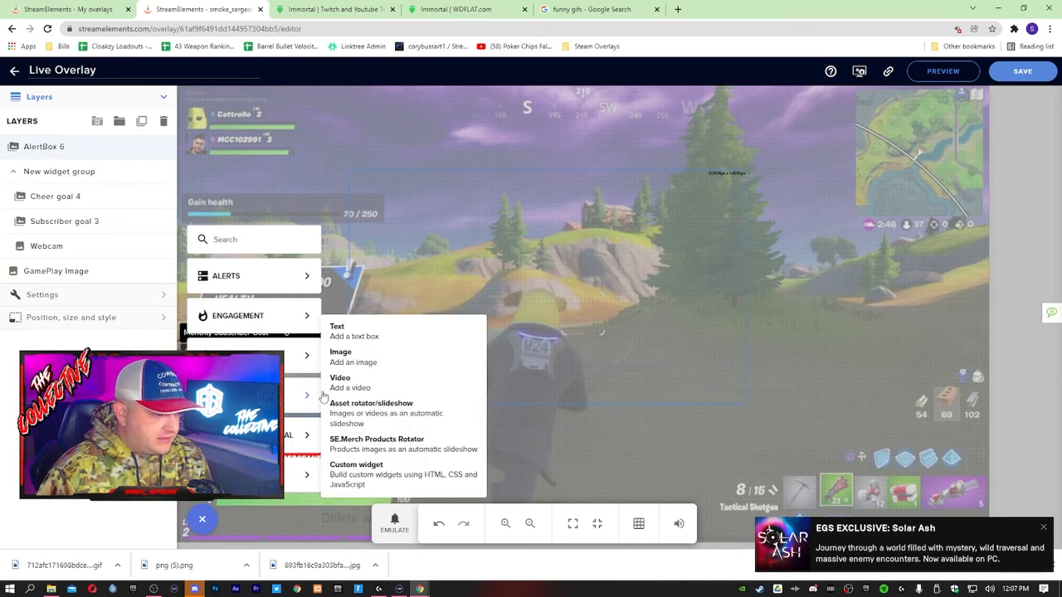
pyautogui.click(352, 353)
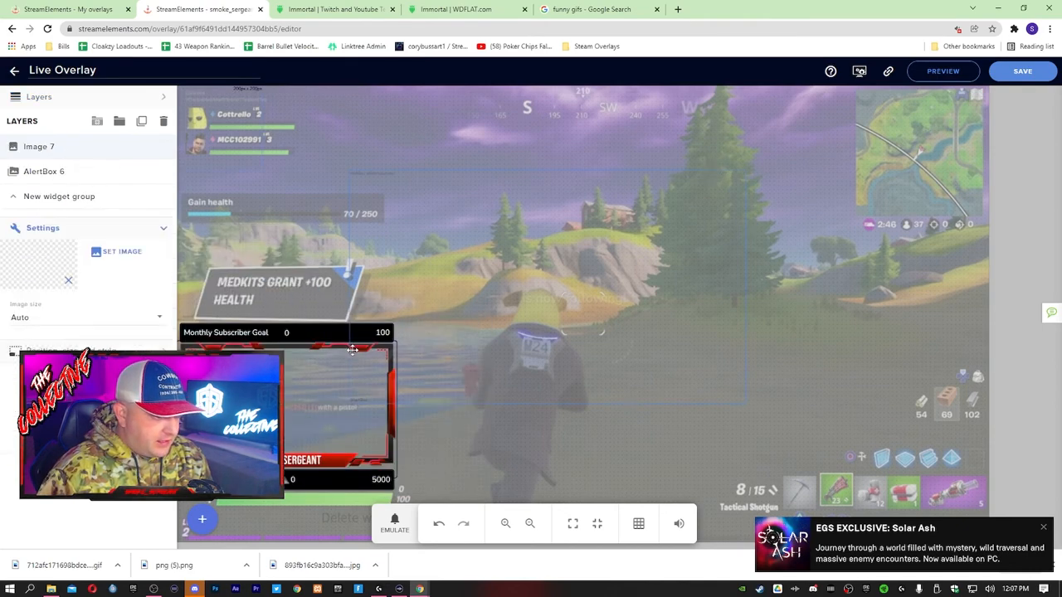
pyautogui.click(125, 143)
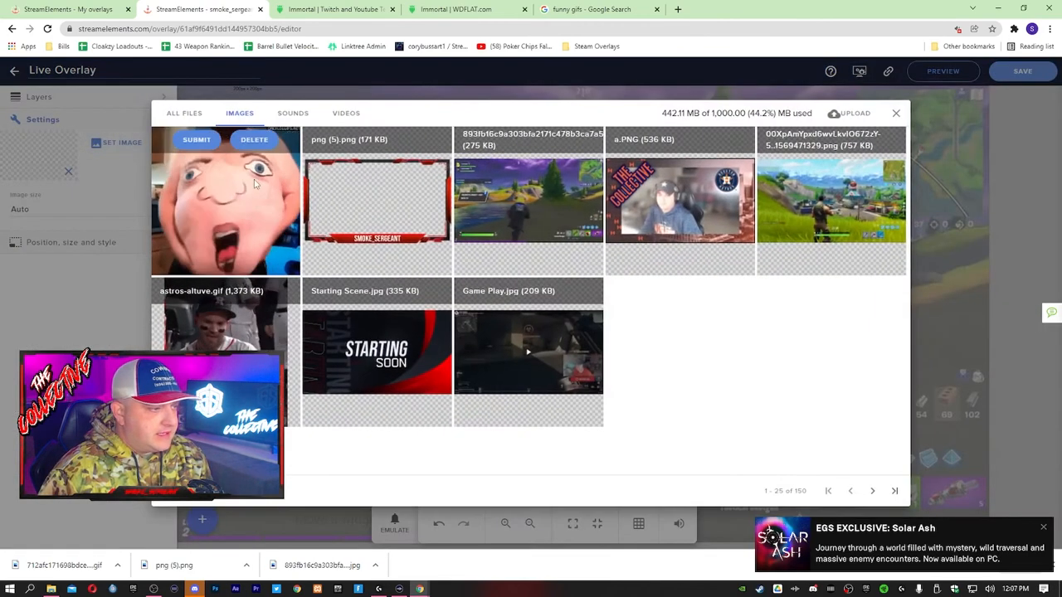
# Upload Collective Badge.png from the Collective Badge folder of New Stream Package in Documents and use it as the widget's image
pyautogui.click(840, 116)
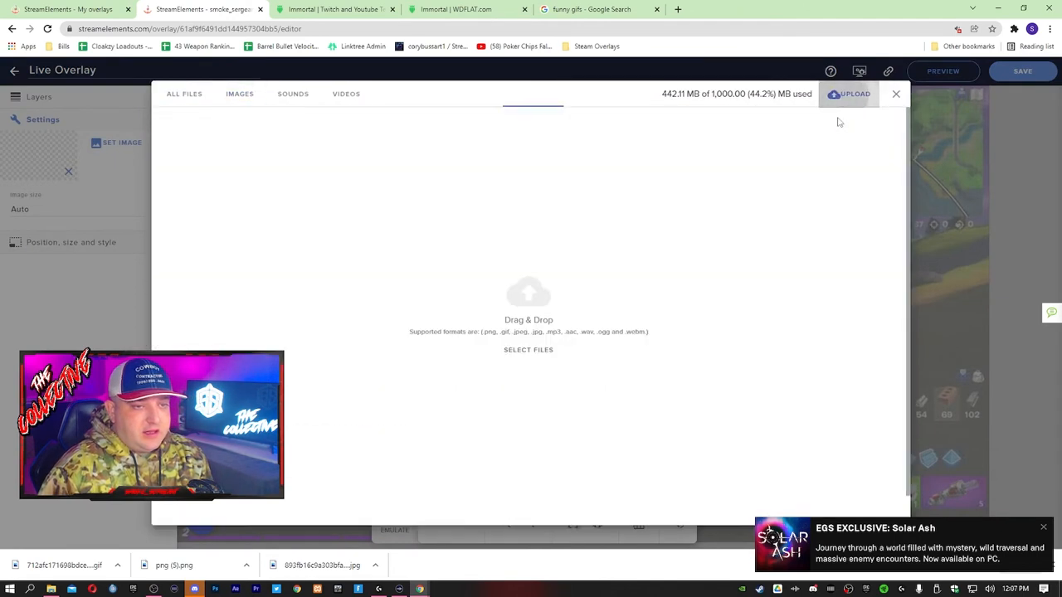
pyautogui.click(527, 350)
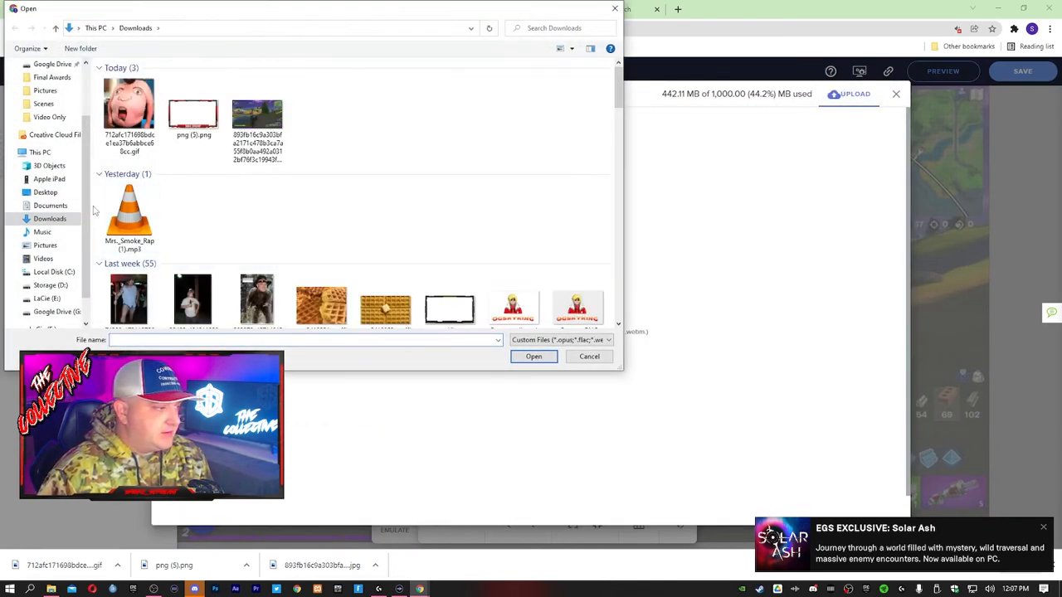
pyautogui.click(52, 206)
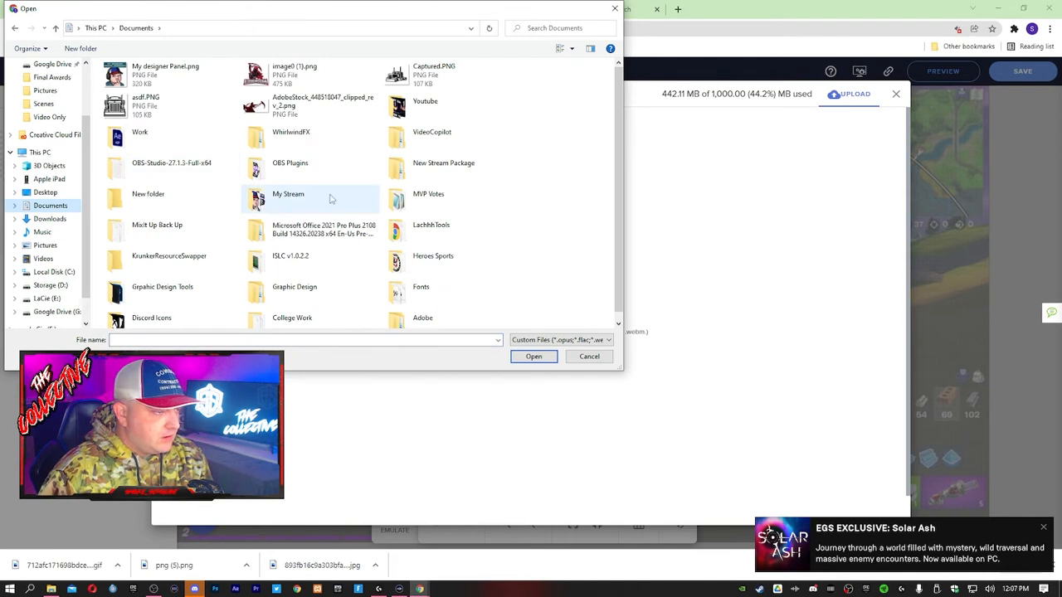
pyautogui.click(419, 166)
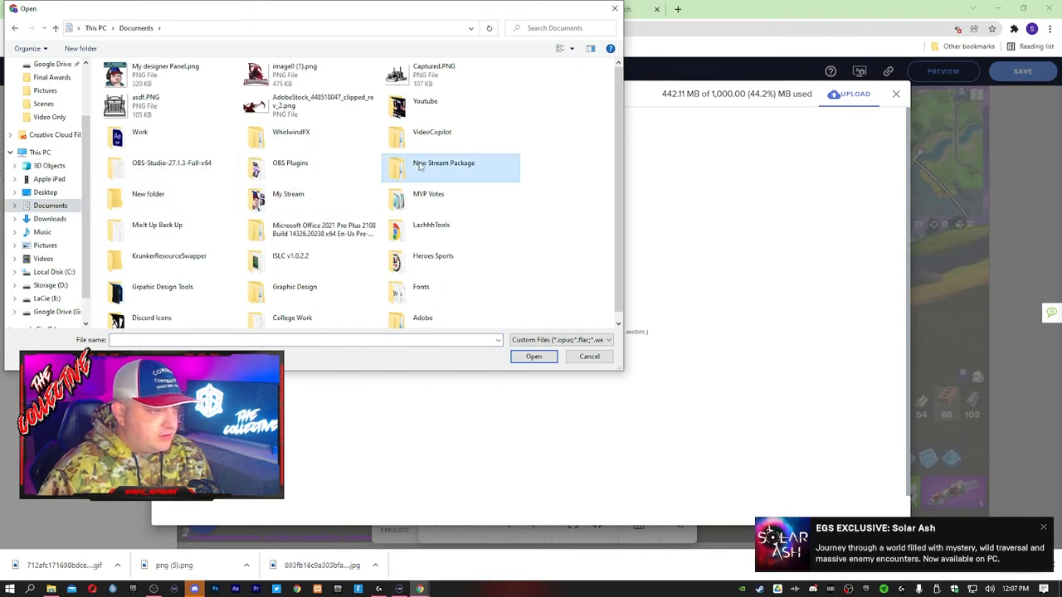
pyautogui.doubleClick(419, 166)
pyautogui.doubleClick(203, 96)
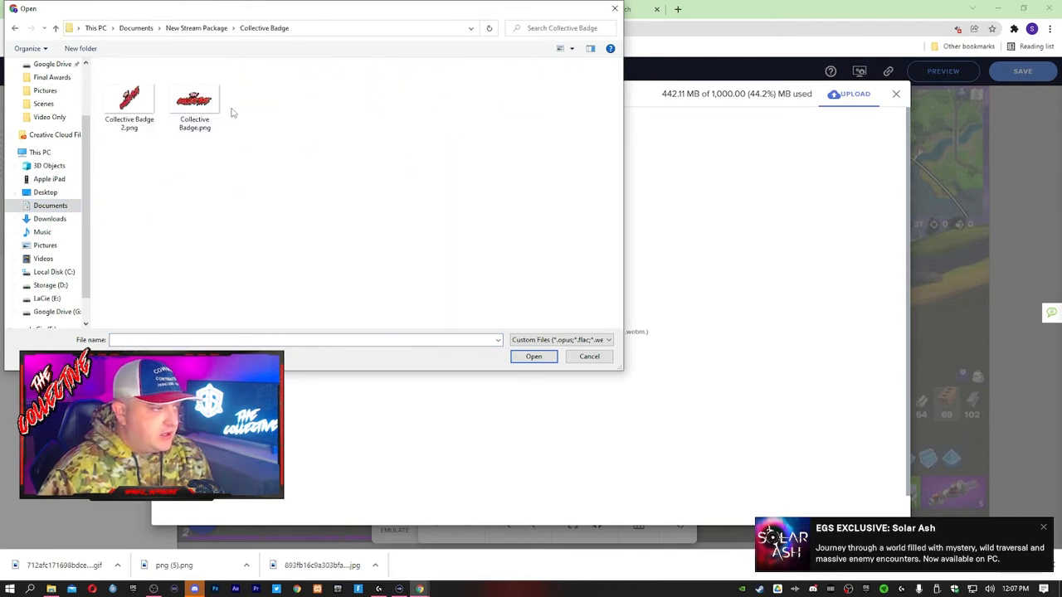
pyautogui.doubleClick(199, 108)
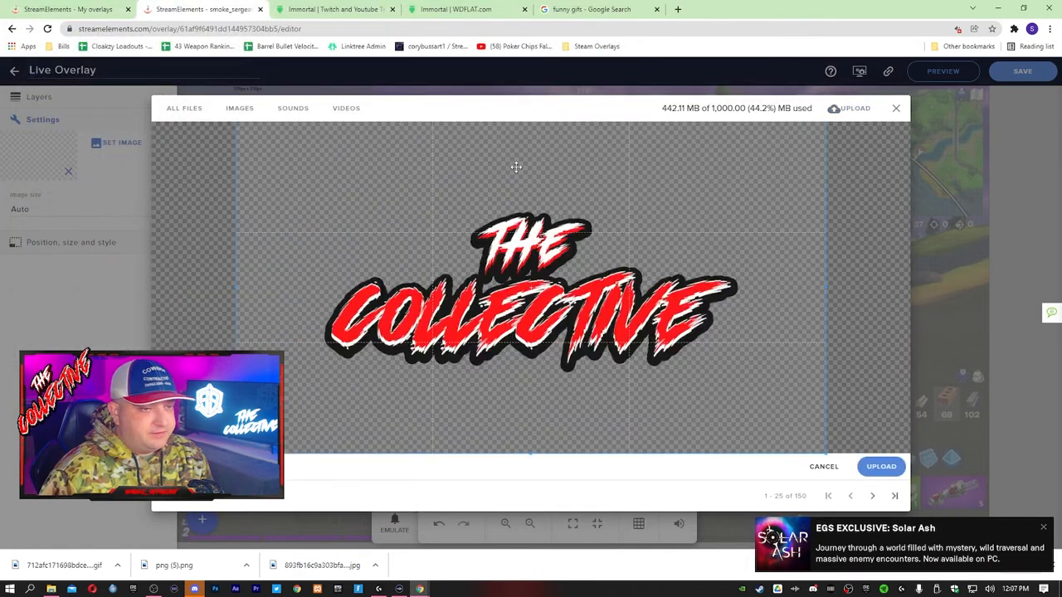
pyautogui.click(878, 465)
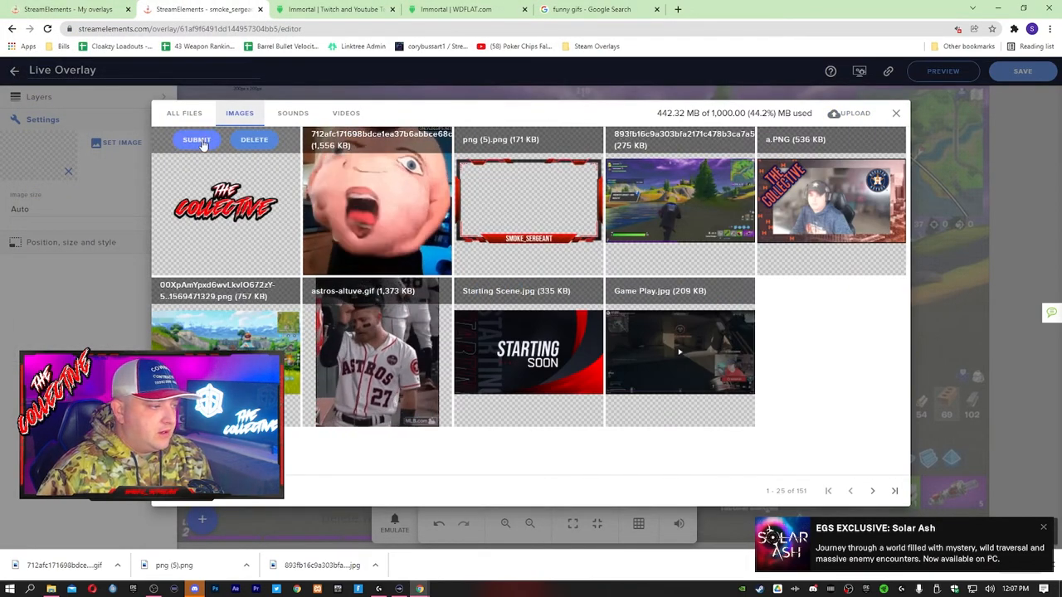
pyautogui.click(202, 141)
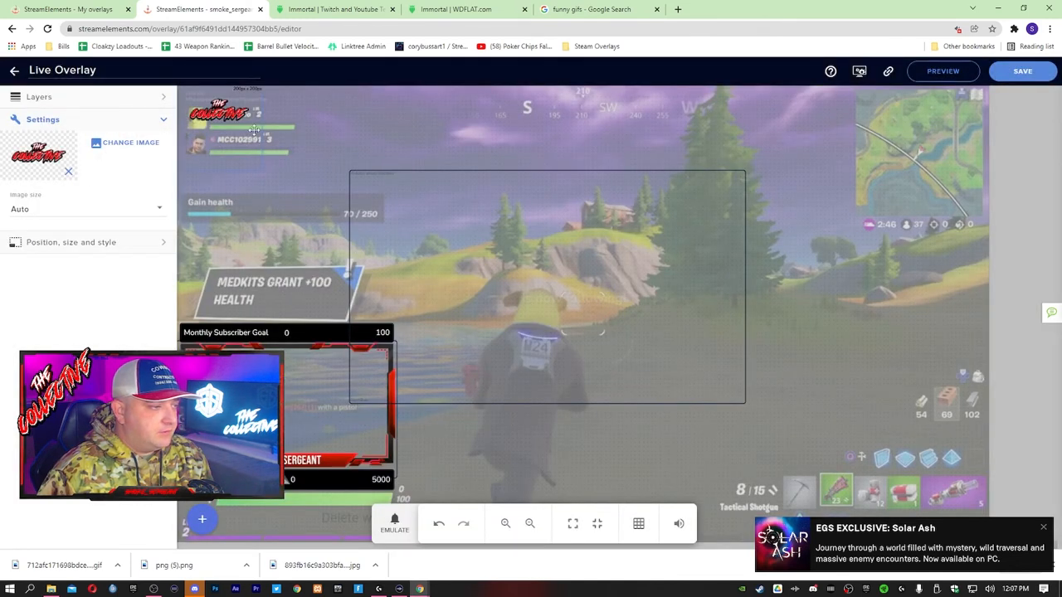
# Enlarge The Collective logo and place it below the minimap at the canvas's right edge
pyautogui.moveTo(262, 173); pyautogui.dragTo(308, 203)
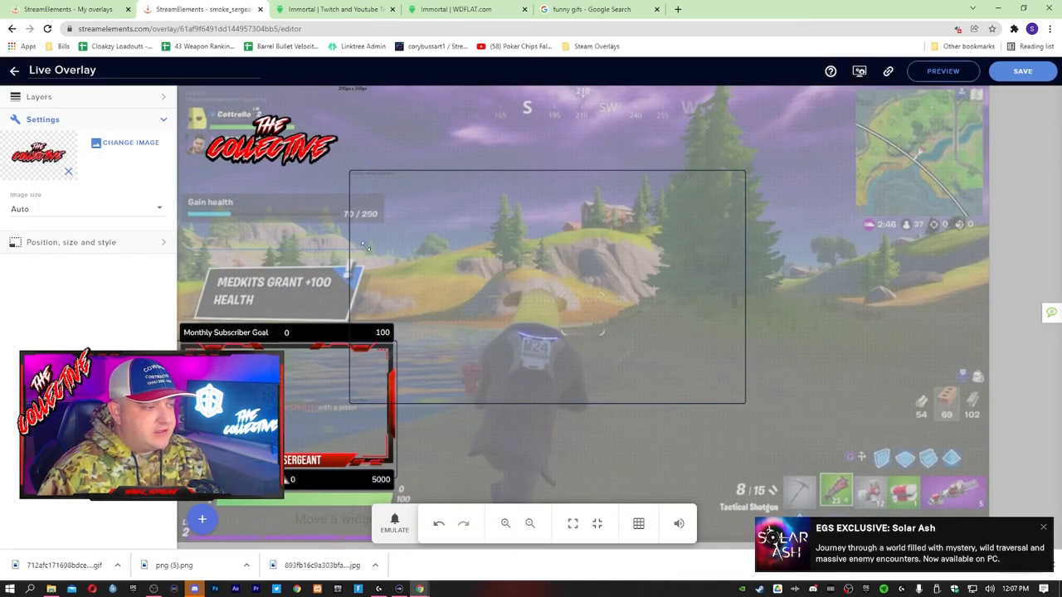
pyautogui.moveTo(307, 158)
pyautogui.mouseDown()
pyautogui.moveTo(410, 203)
pyautogui.moveTo(583, 160)
pyautogui.moveTo(581, 131)
pyautogui.moveTo(707, 128)
pyautogui.moveTo(800, 152)
pyautogui.moveTo(586, 168)
pyautogui.moveTo(401, 167)
pyautogui.moveTo(738, 149)
pyautogui.moveTo(719, 185)
pyautogui.moveTo(672, 198)
pyautogui.moveTo(624, 105)
pyautogui.mouseUp()
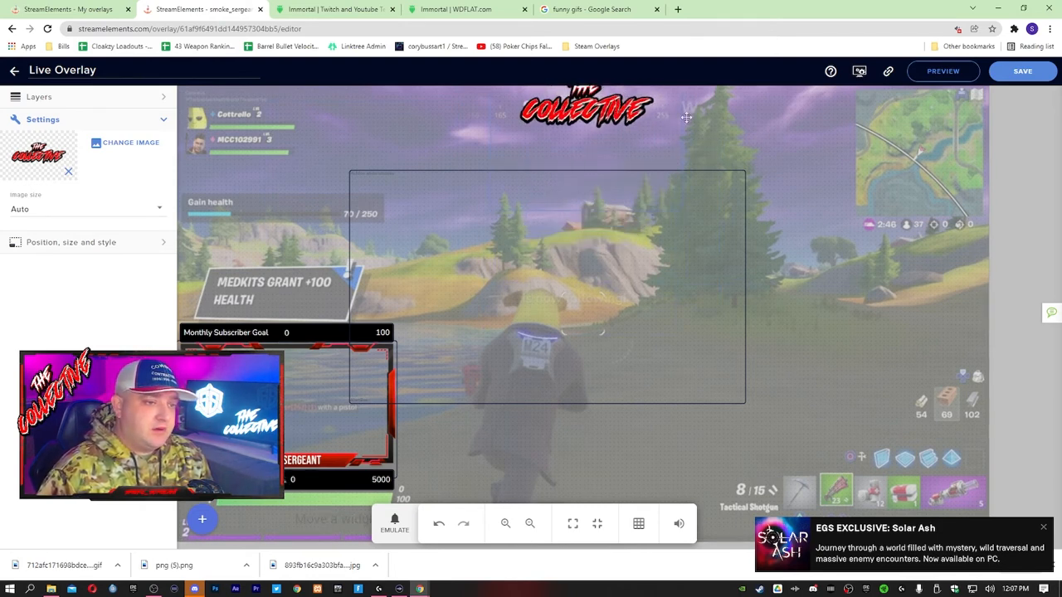
pyautogui.moveTo(660, 111); pyautogui.dragTo(919, 265)
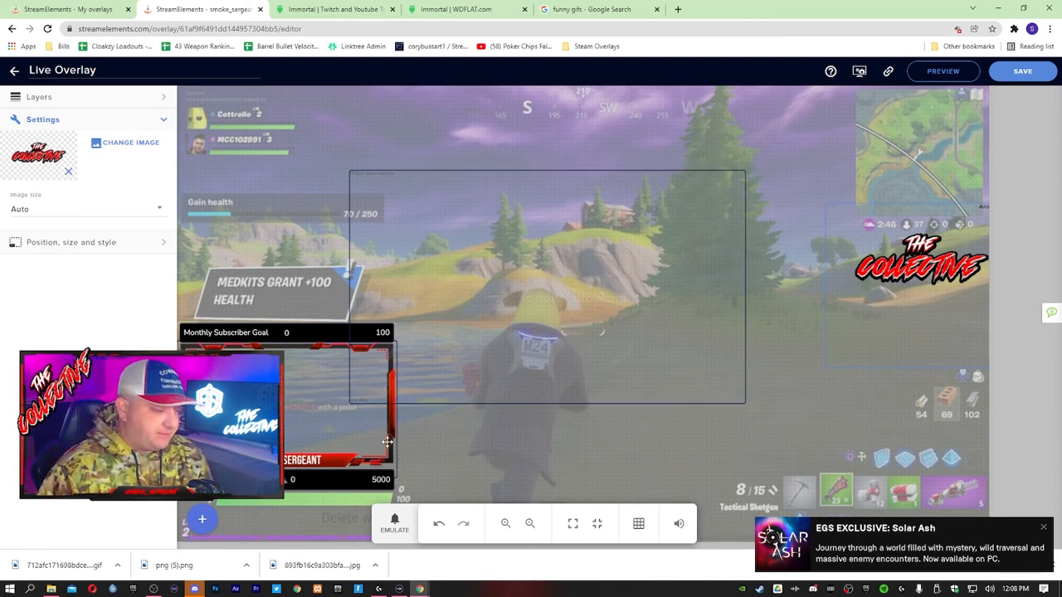
# Add the "Your stream's chat" widget to the overlay and enlarge its box slightly
pyautogui.click(202, 519)
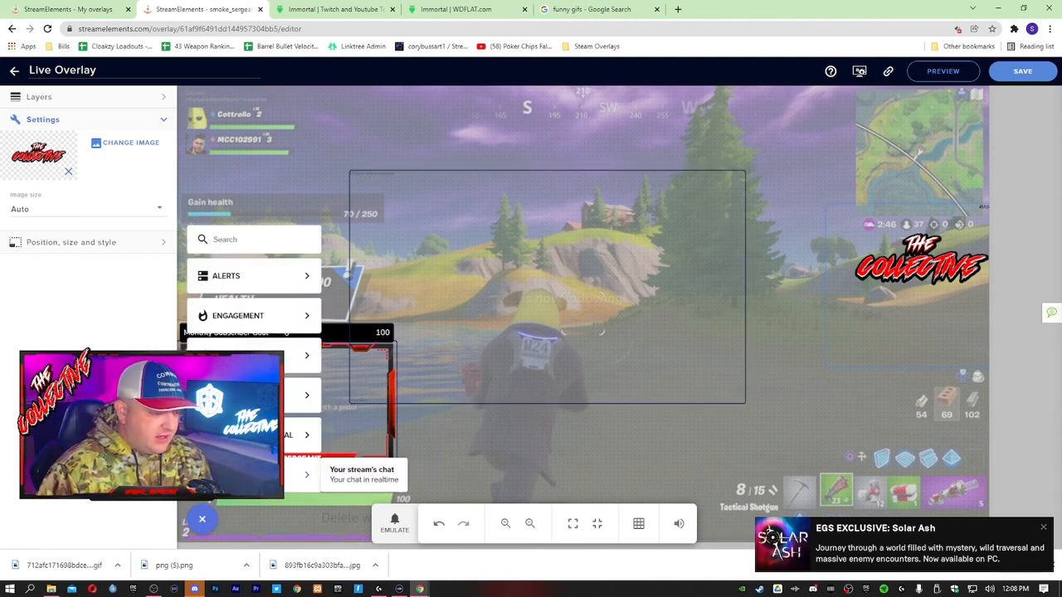
pyautogui.click(303, 474)
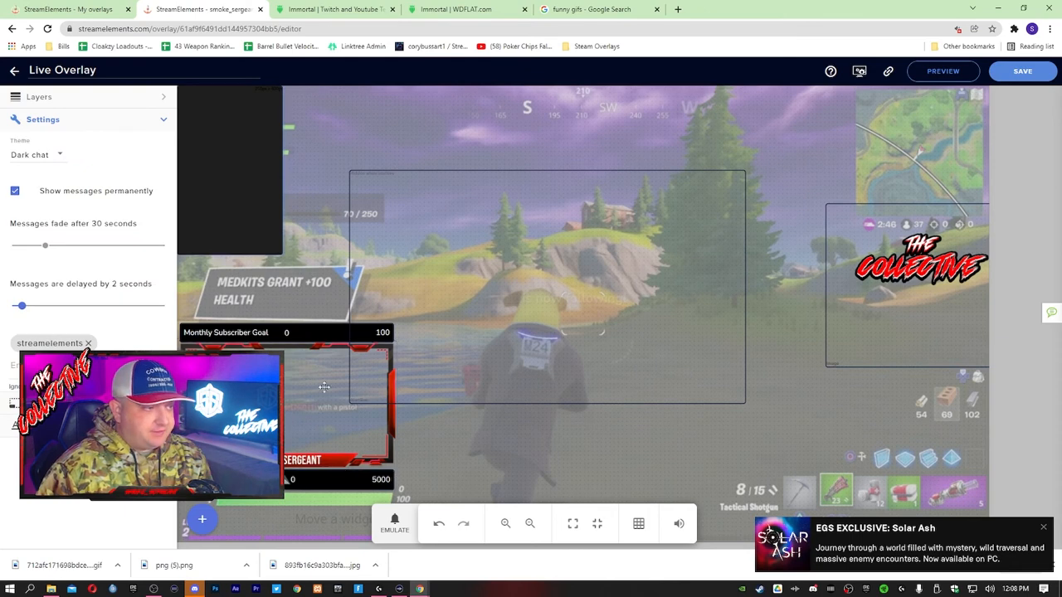
pyautogui.moveTo(282, 254); pyautogui.dragTo(305, 270)
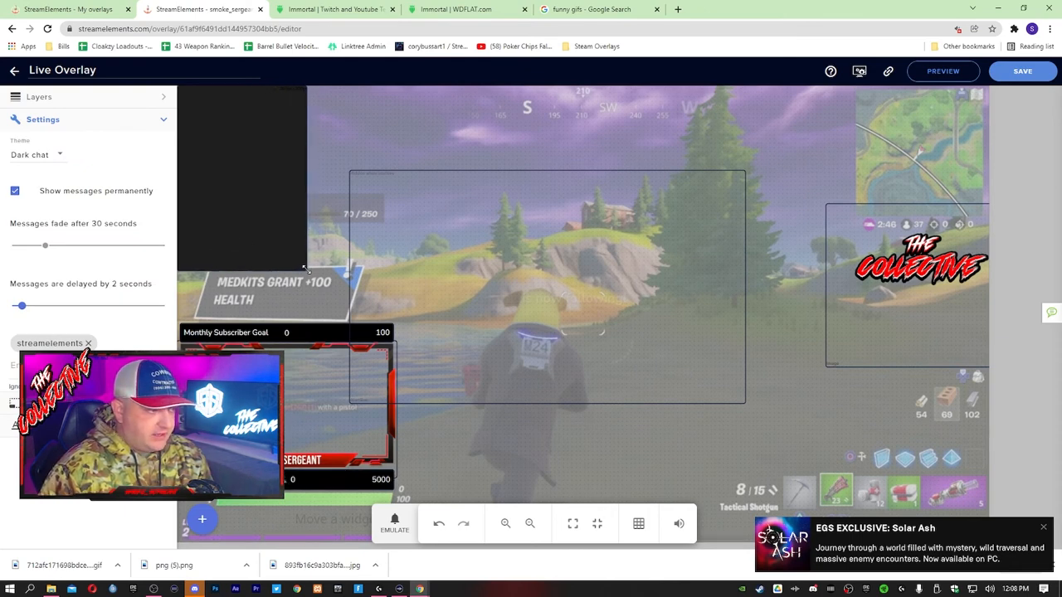
# Swap the logo out from under the minimap, put the chat box there against the canvas's right edge and reduce its height
pyautogui.moveTo(291, 228); pyautogui.dragTo(807, 358)
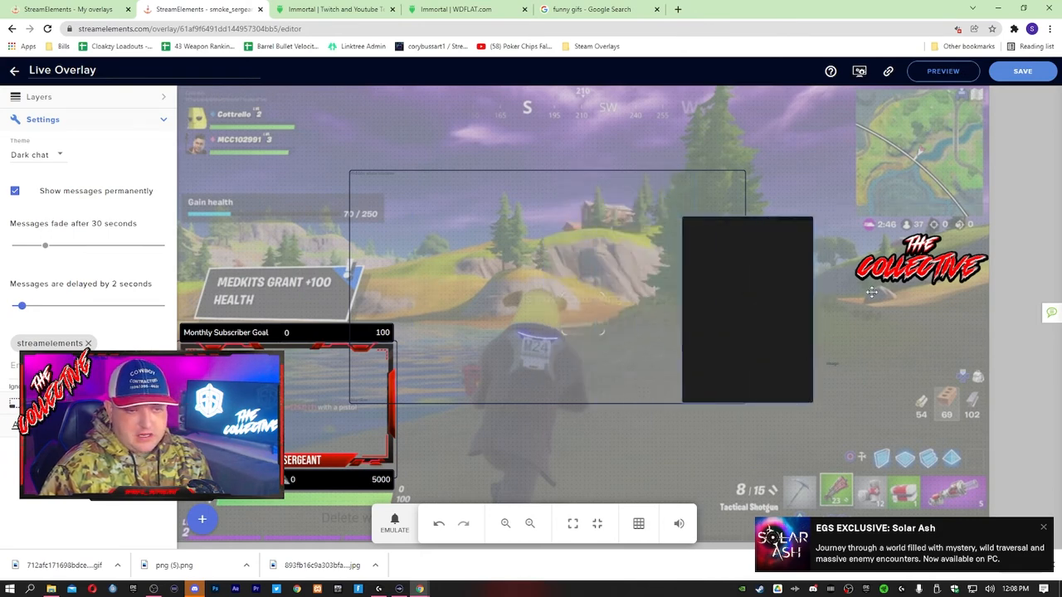
pyautogui.moveTo(907, 268); pyautogui.dragTo(364, 148)
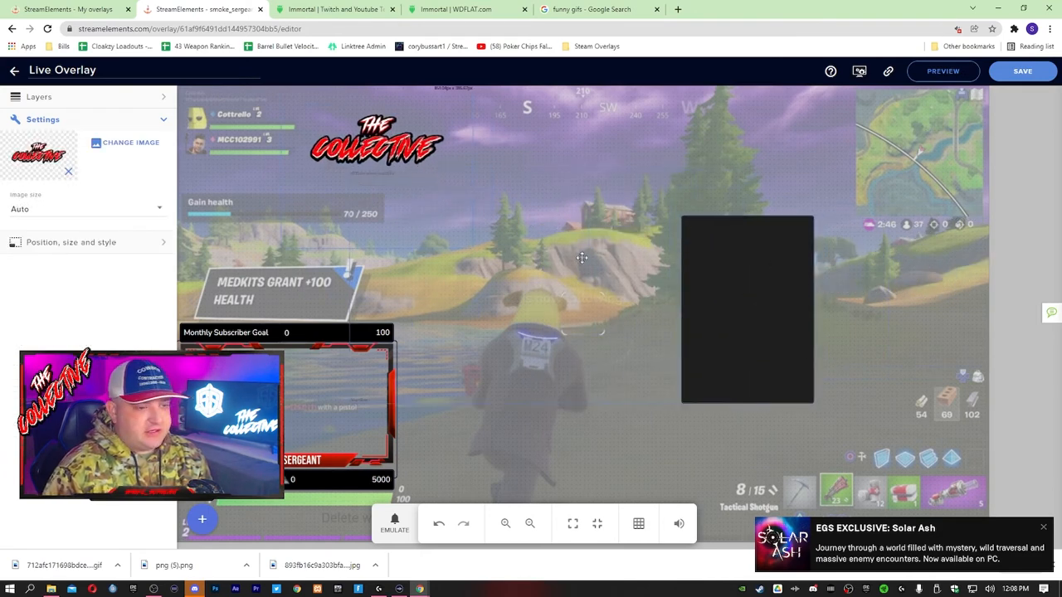
pyautogui.moveTo(736, 301); pyautogui.dragTo(905, 315)
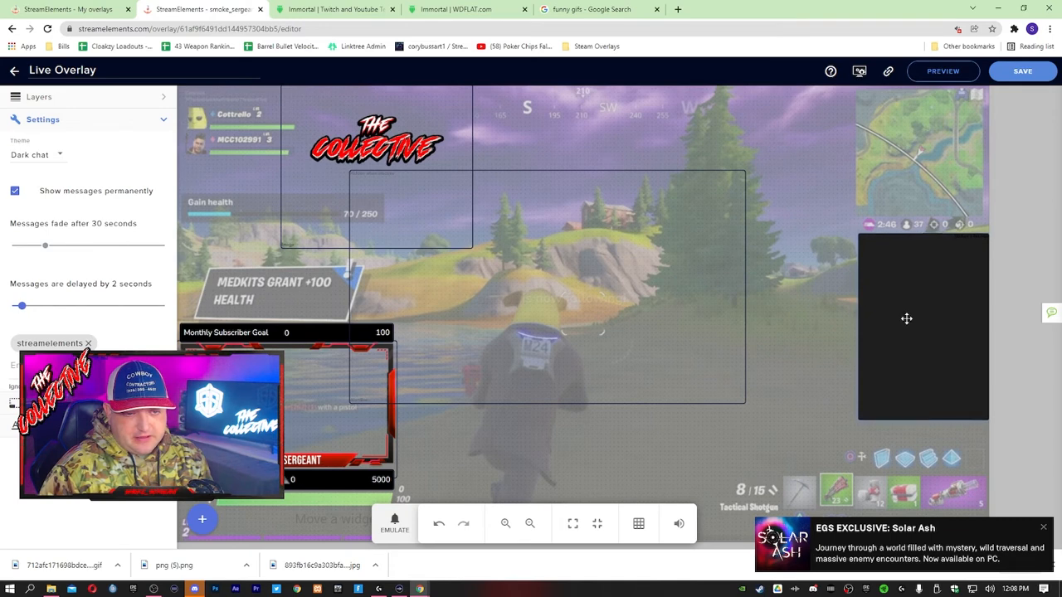
pyautogui.click(925, 416)
pyautogui.moveTo(925, 417); pyautogui.dragTo(927, 364)
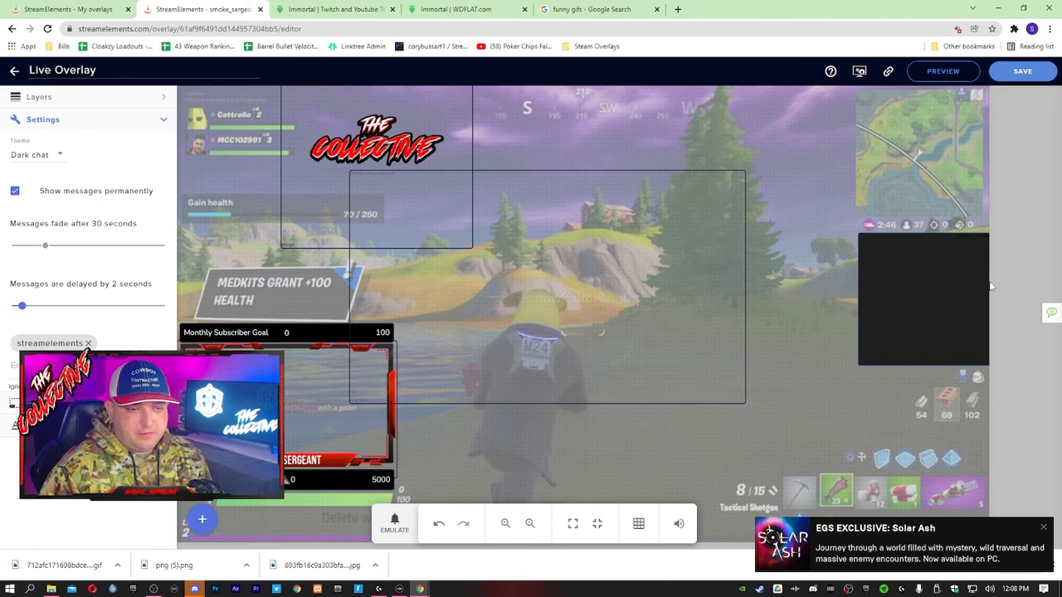
# Move The Collective logo to the bottom centre of the canvas, just above its lower edge
pyautogui.moveTo(398, 155); pyautogui.dragTo(569, 491)
pyautogui.click(529, 523)
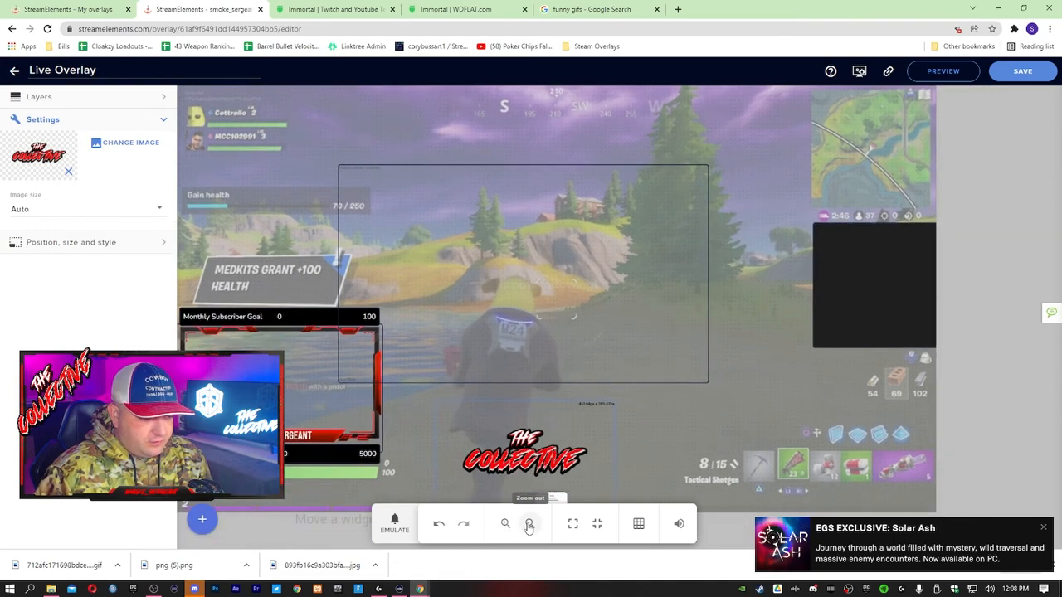
pyautogui.moveTo(483, 408); pyautogui.dragTo(481, 433)
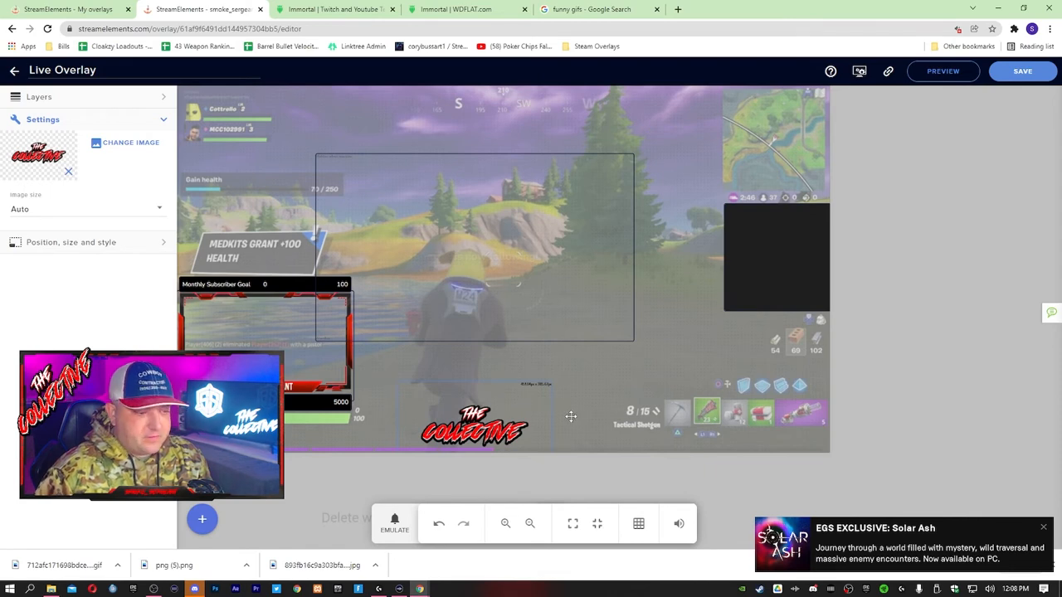
# Add the "Latest subscriber" label from the subscriber widgets and place it at the canvas's upper edge, beside the squad list
pyautogui.click(202, 519)
pyautogui.moveTo(294, 434)
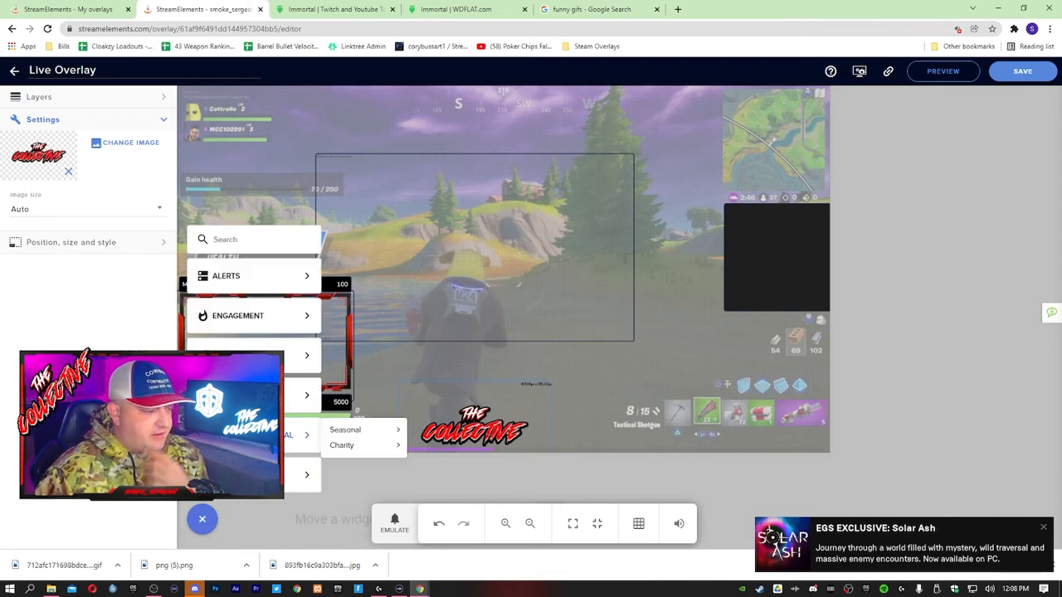
pyautogui.moveTo(286, 408)
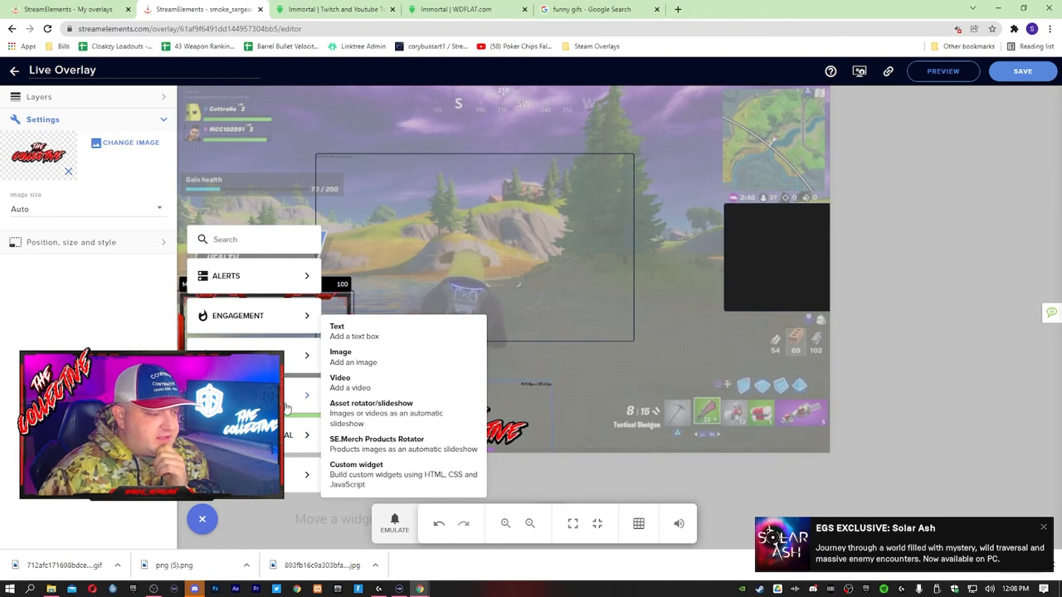
pyautogui.moveTo(285, 370)
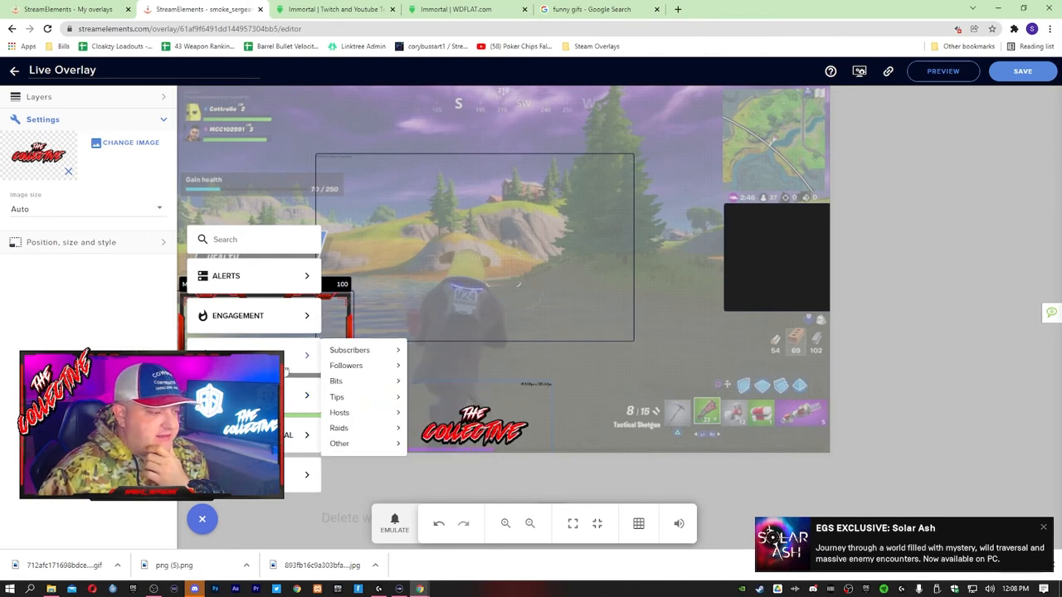
pyautogui.moveTo(332, 355)
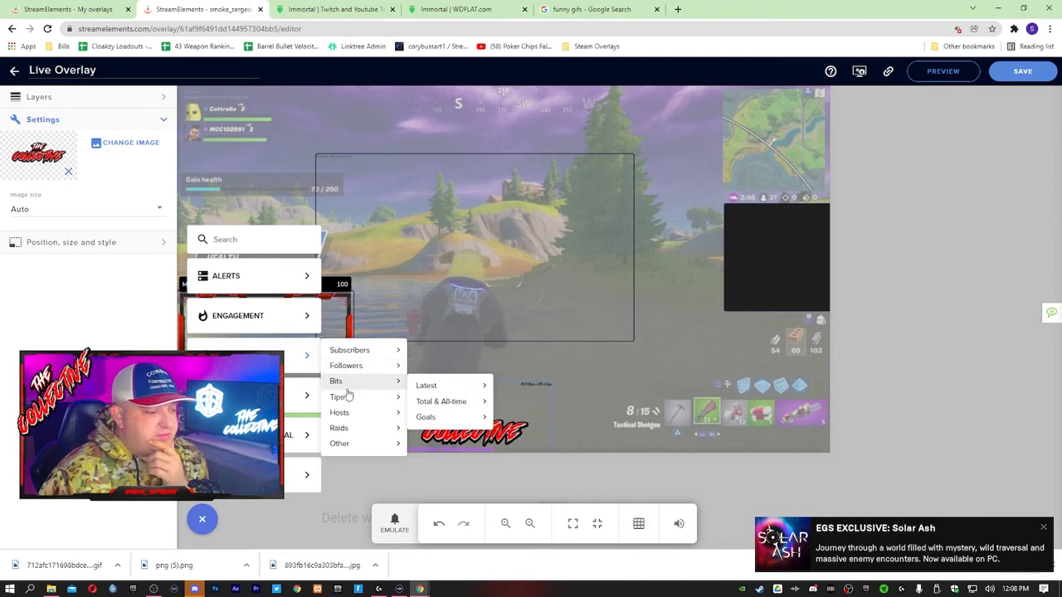
pyautogui.moveTo(343, 399)
pyautogui.moveTo(349, 416)
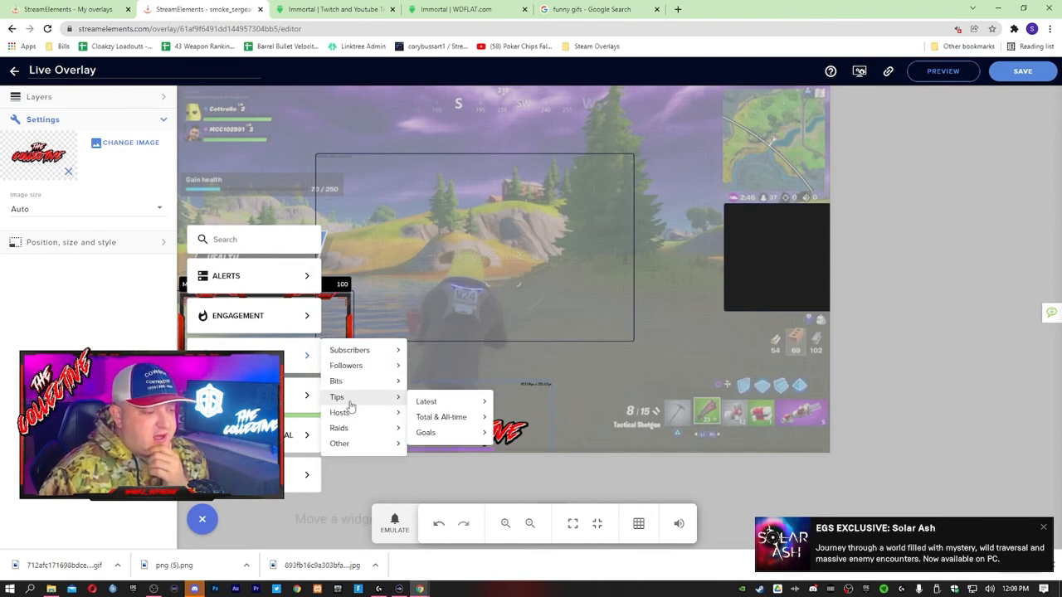
pyautogui.moveTo(435, 404)
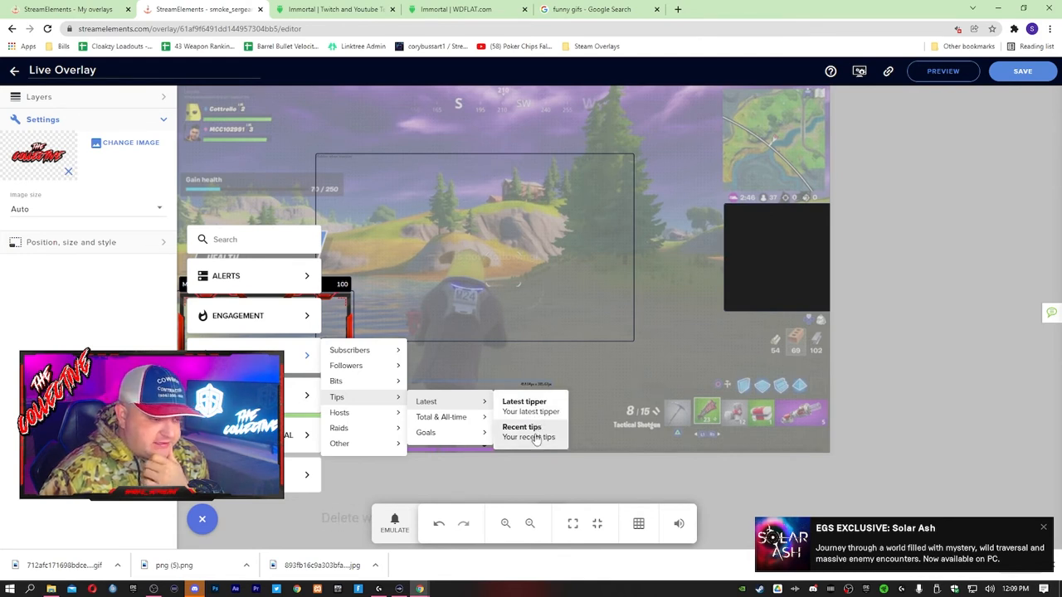
pyautogui.moveTo(368, 383)
pyautogui.moveTo(451, 386)
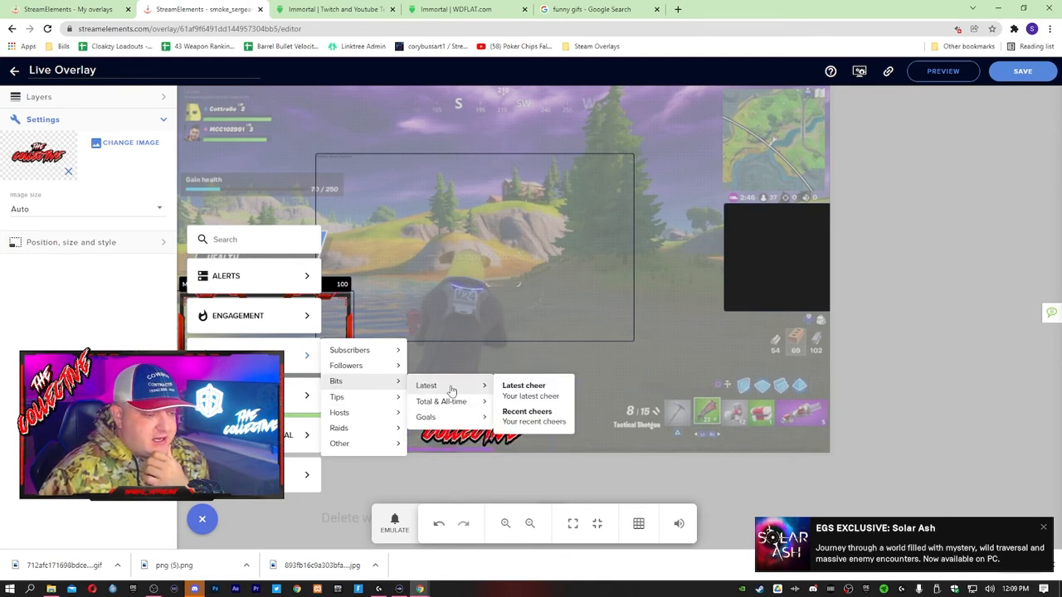
pyautogui.click(506, 387)
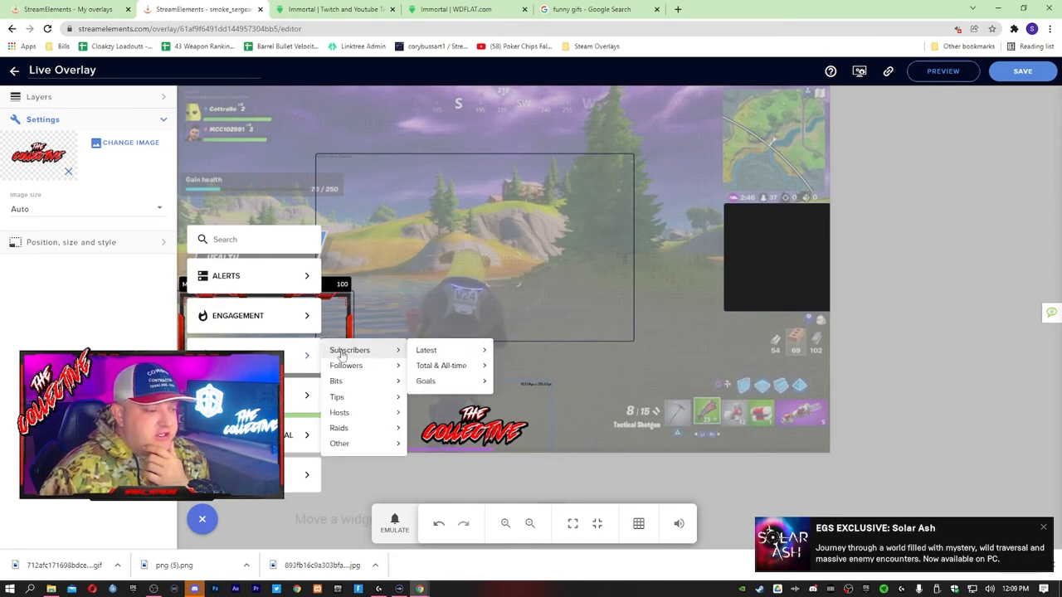
pyautogui.moveTo(436, 354)
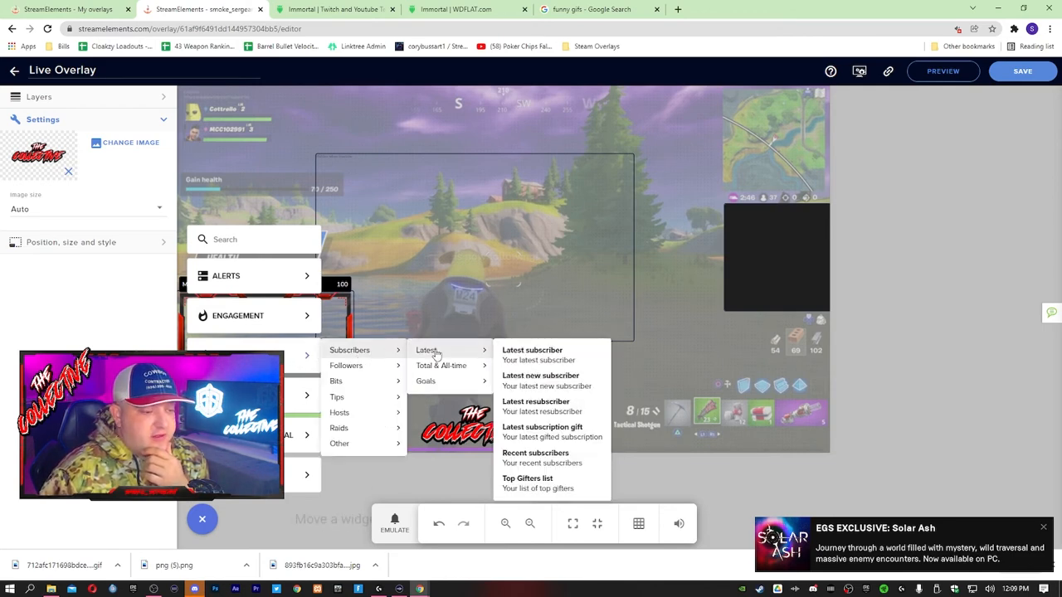
pyautogui.click(539, 353)
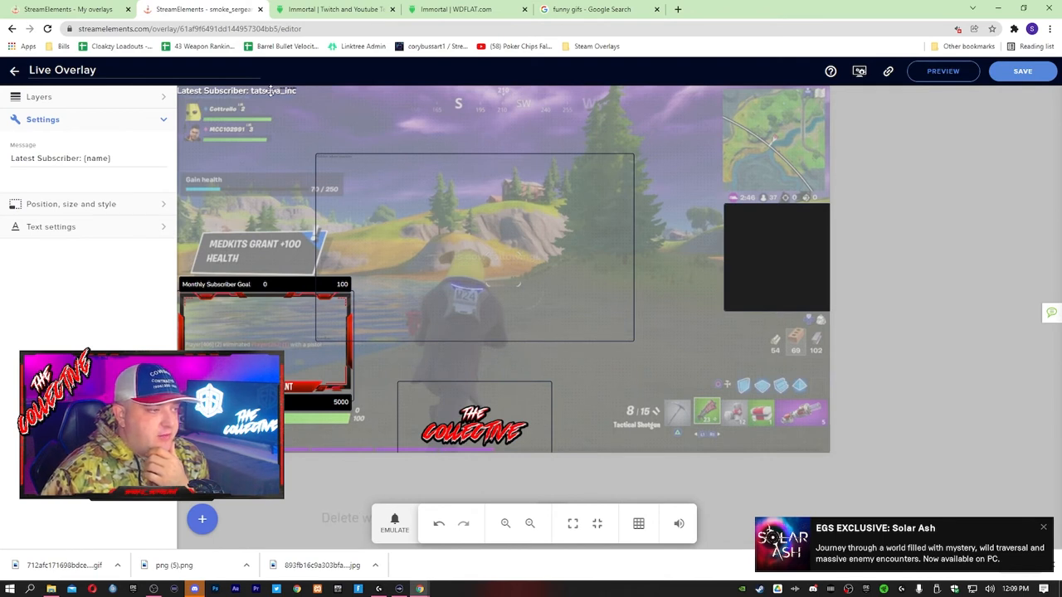
pyautogui.moveTo(270, 91); pyautogui.dragTo(384, 93)
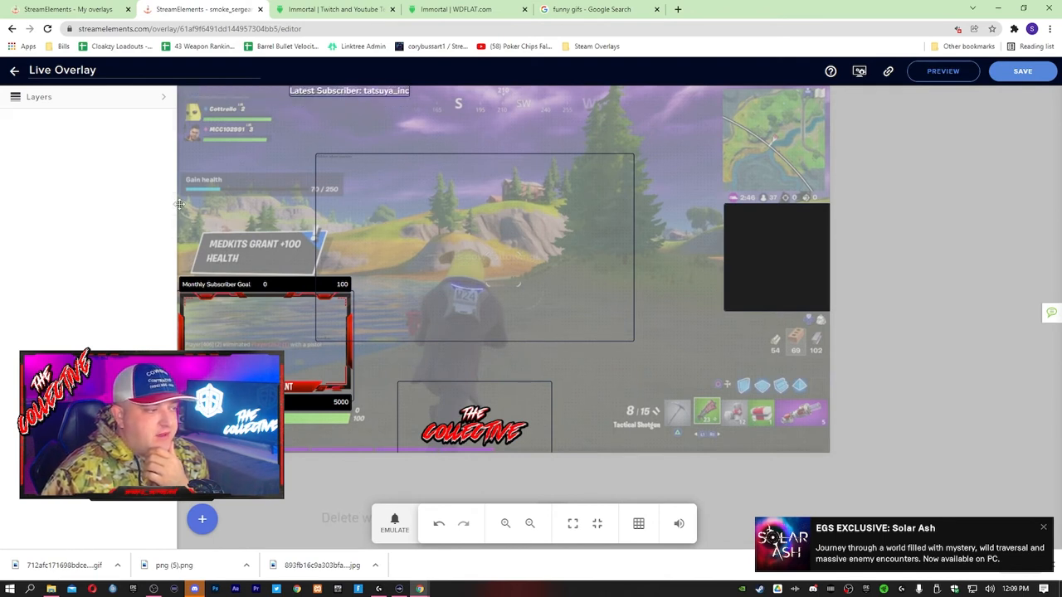
# Examine the Latest Subscriber label's position, size and style options and its text settings
pyautogui.click(304, 92)
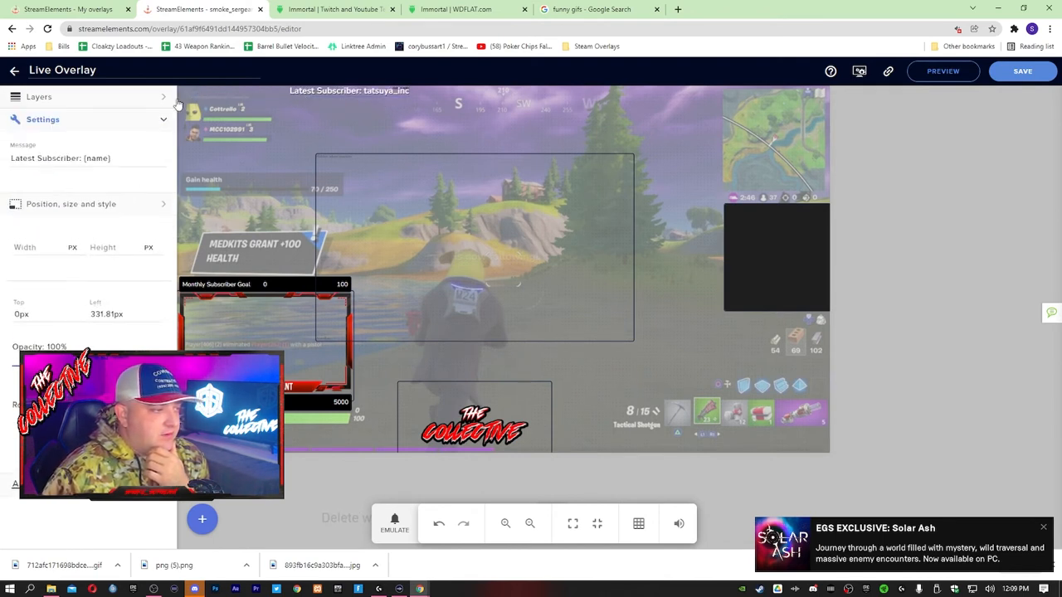
pyautogui.click(154, 205)
pyautogui.click(156, 379)
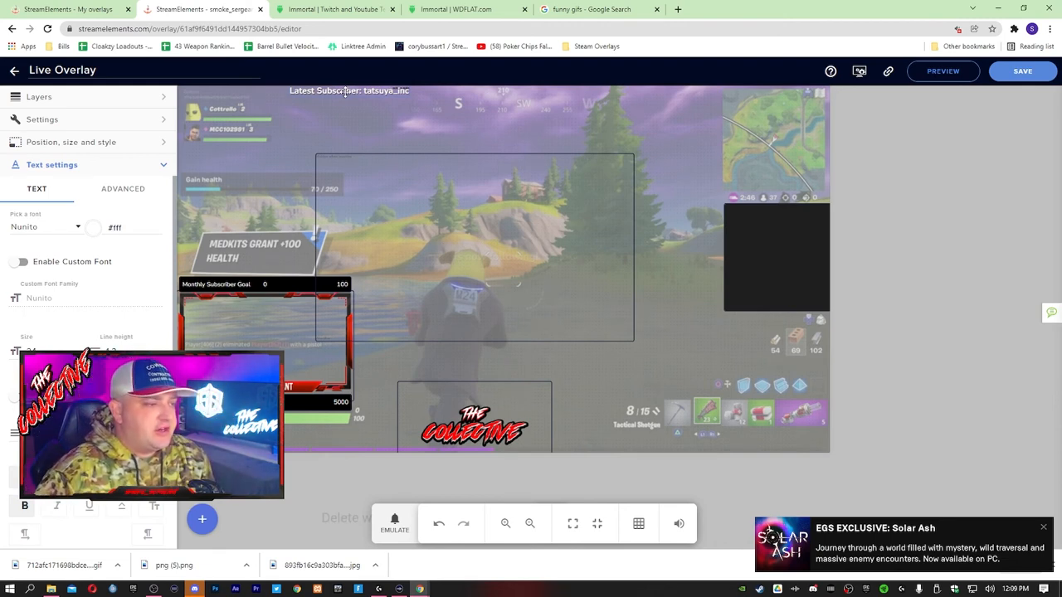
pyautogui.click(165, 165)
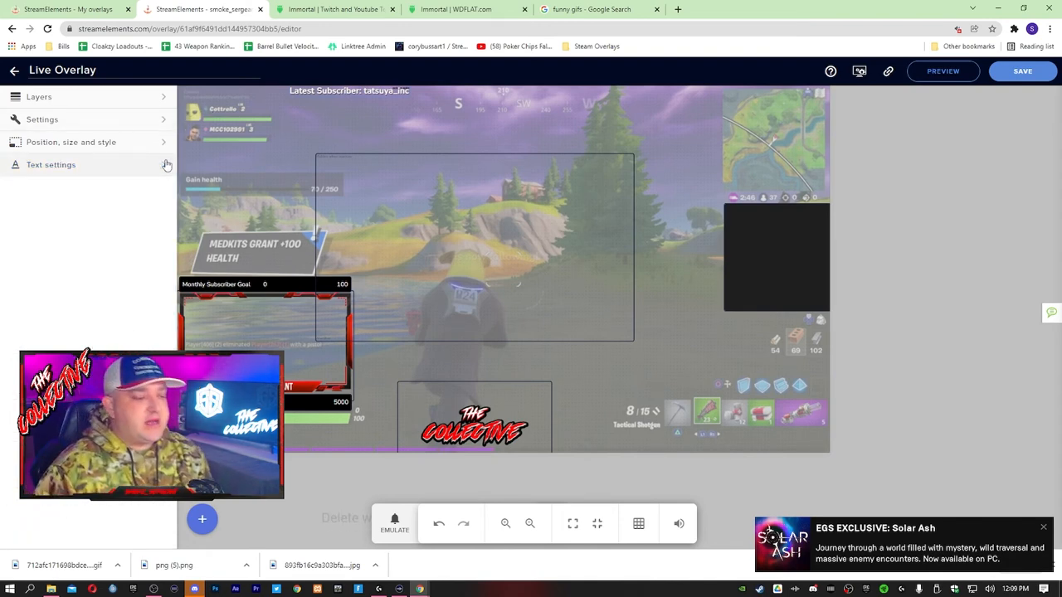
# Look through the engagement widgets and delete the Latest Subscriber label from the overlay
pyautogui.click(204, 521)
pyautogui.moveTo(245, 321)
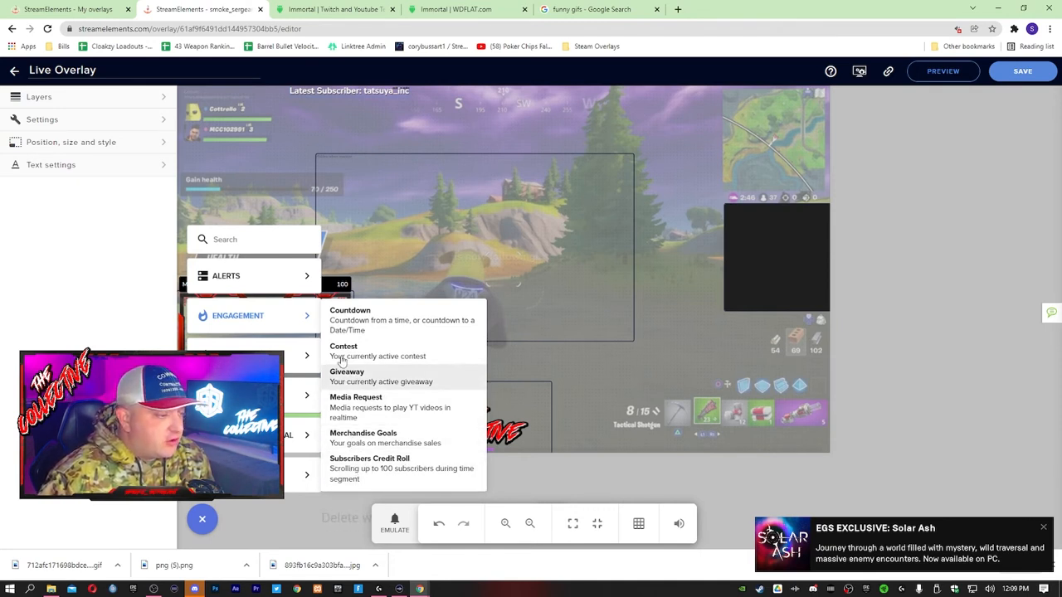
pyautogui.moveTo(303, 285)
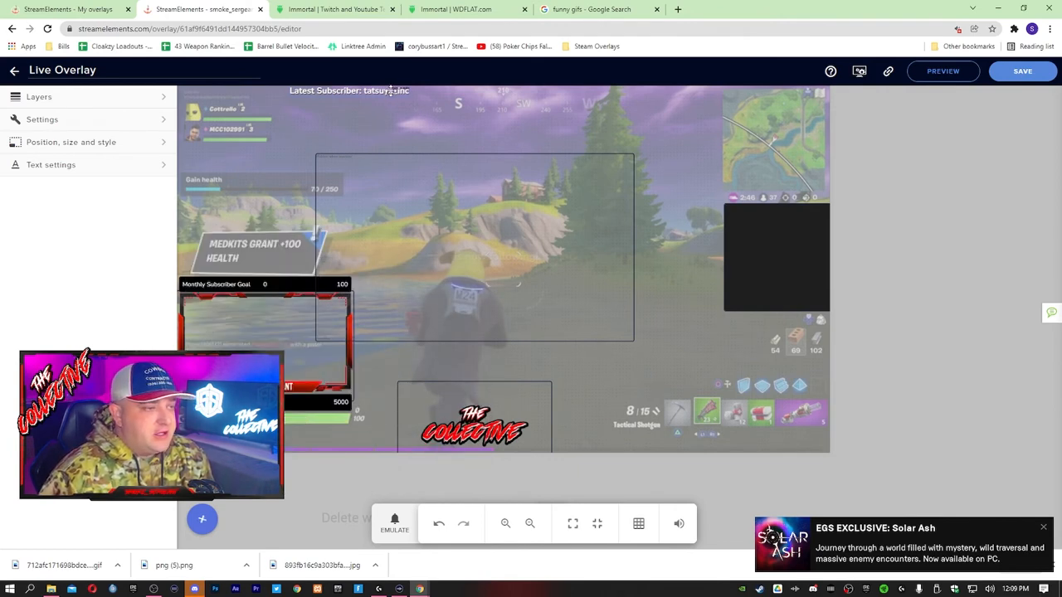
pyautogui.press('Delete')
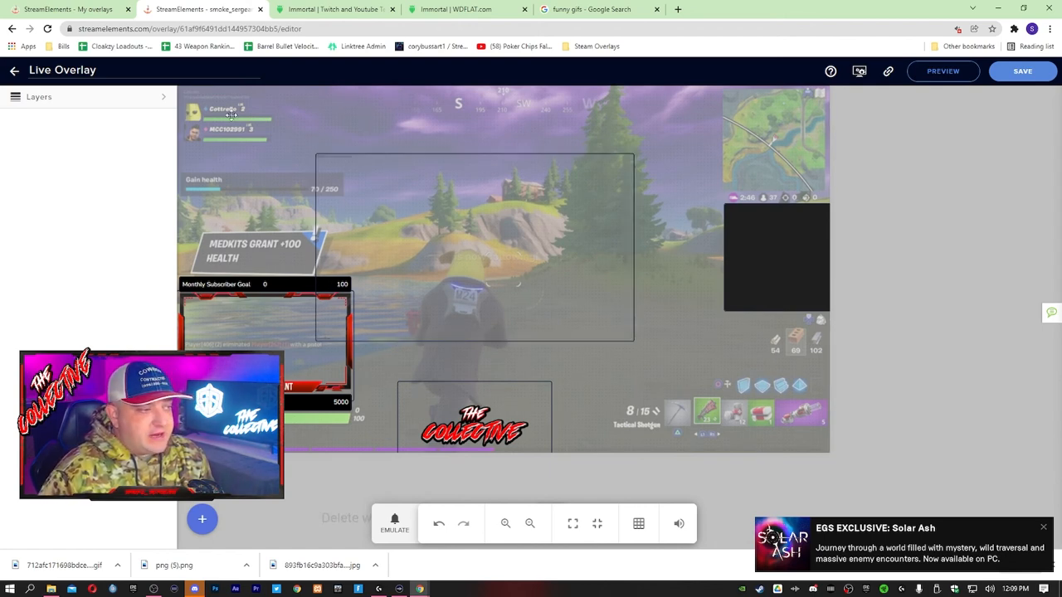
# Hide the GamePlay Image layer and save the Live Overlay
pyautogui.click(164, 96)
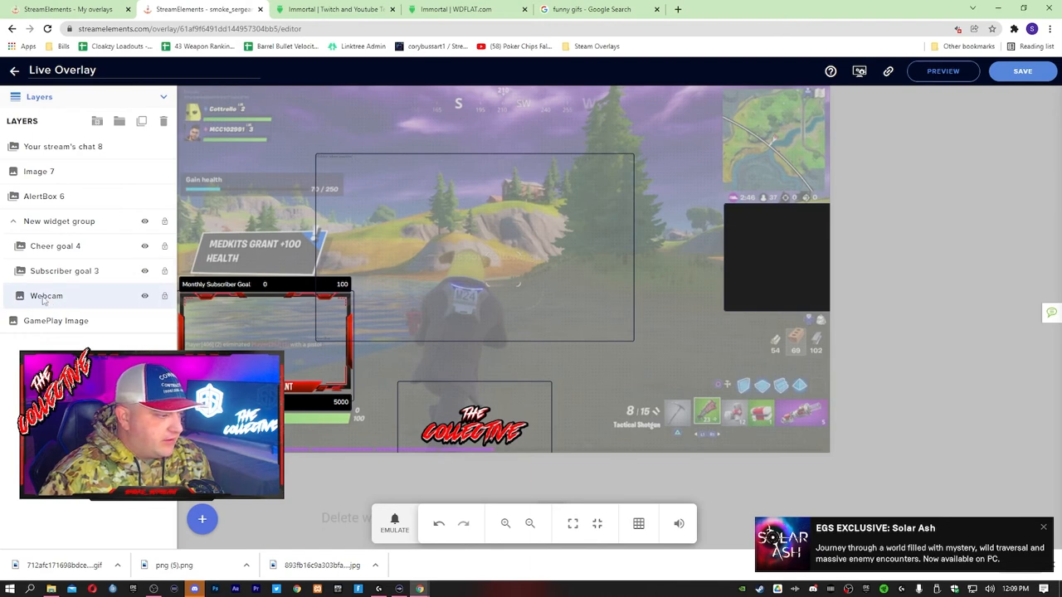
pyautogui.click(146, 322)
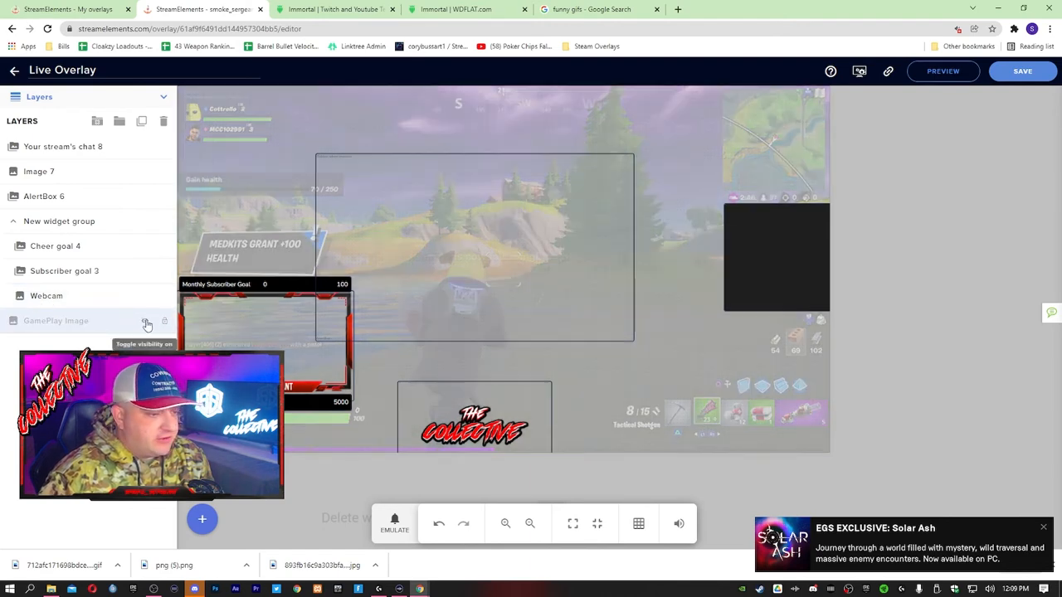
pyautogui.click(1017, 73)
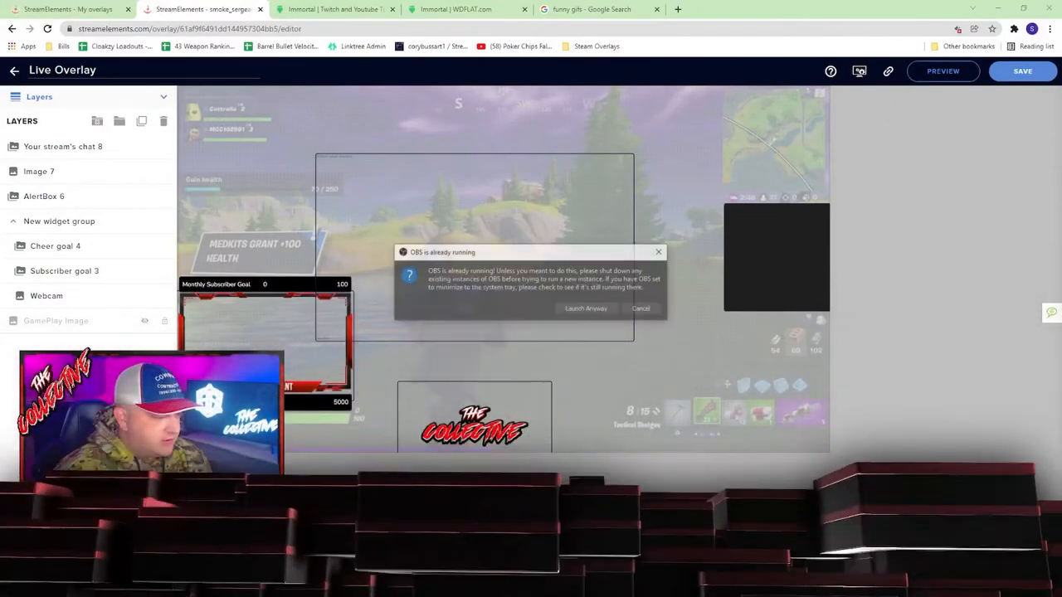
# Launch another OBS instance maximized and close its Twitch Activity Feed and Chat docks, keeping Scene 3 selected
pyautogui.click(584, 309)
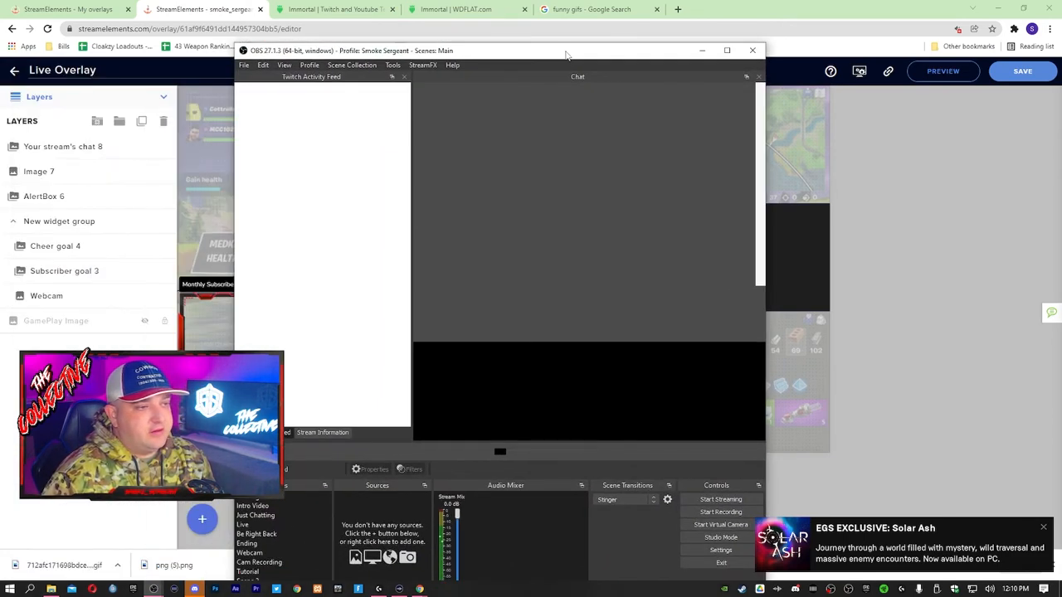
pyautogui.doubleClick(567, 52)
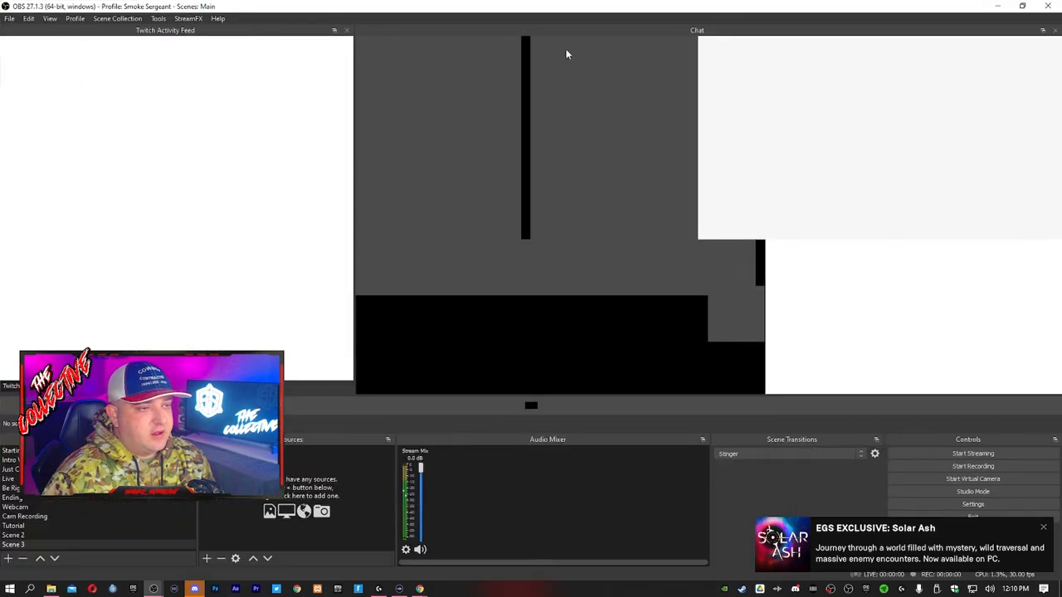
pyautogui.click(347, 31)
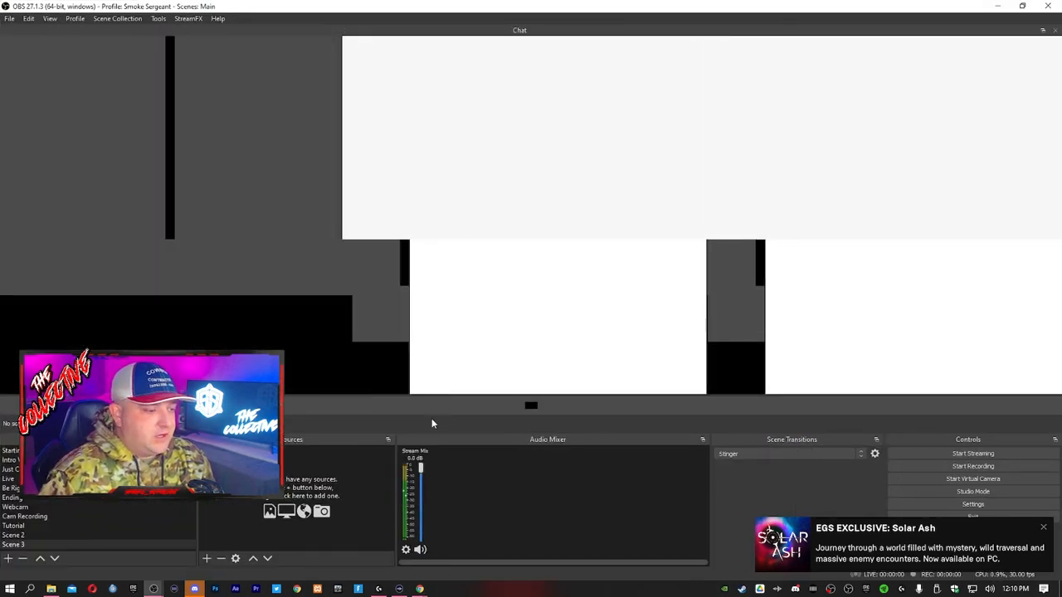
pyautogui.click(39, 536)
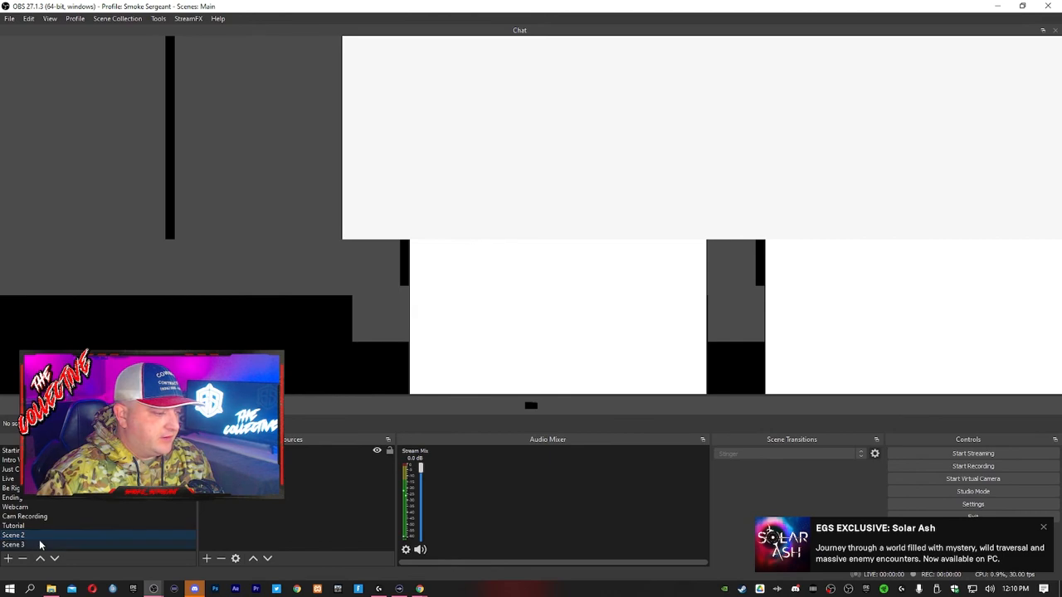
pyautogui.click(39, 545)
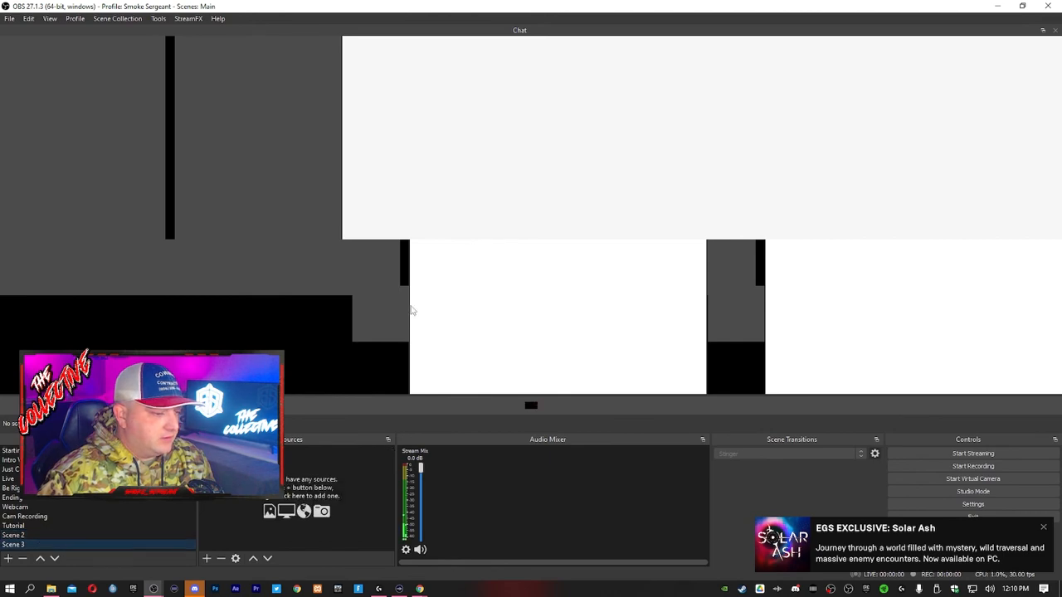
pyautogui.click(1053, 30)
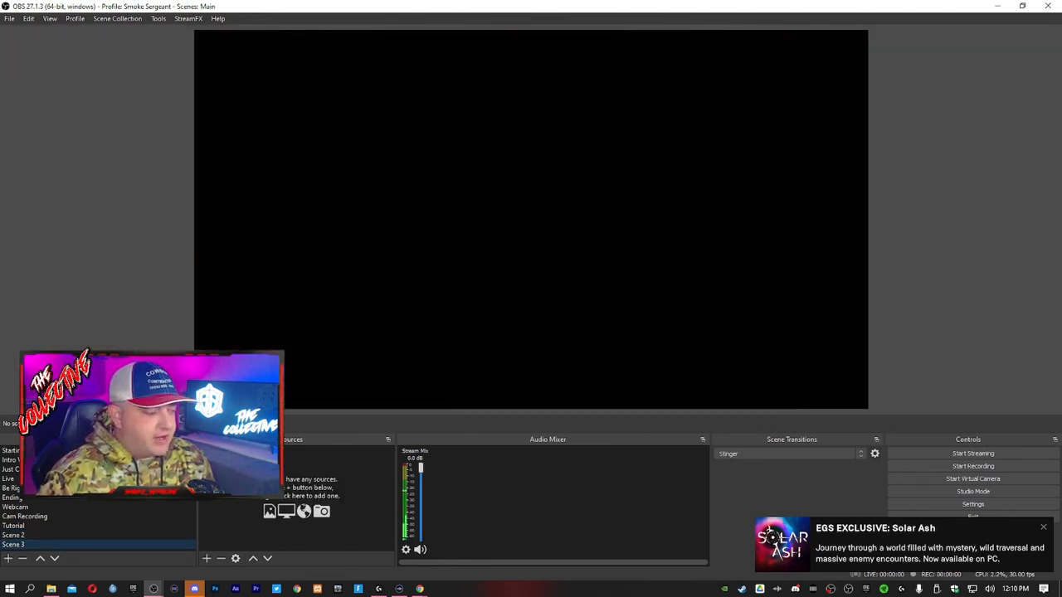
# Add a new browser source named "Browser - Stream Elements Overlay" to Scene 3
pyautogui.click(208, 560)
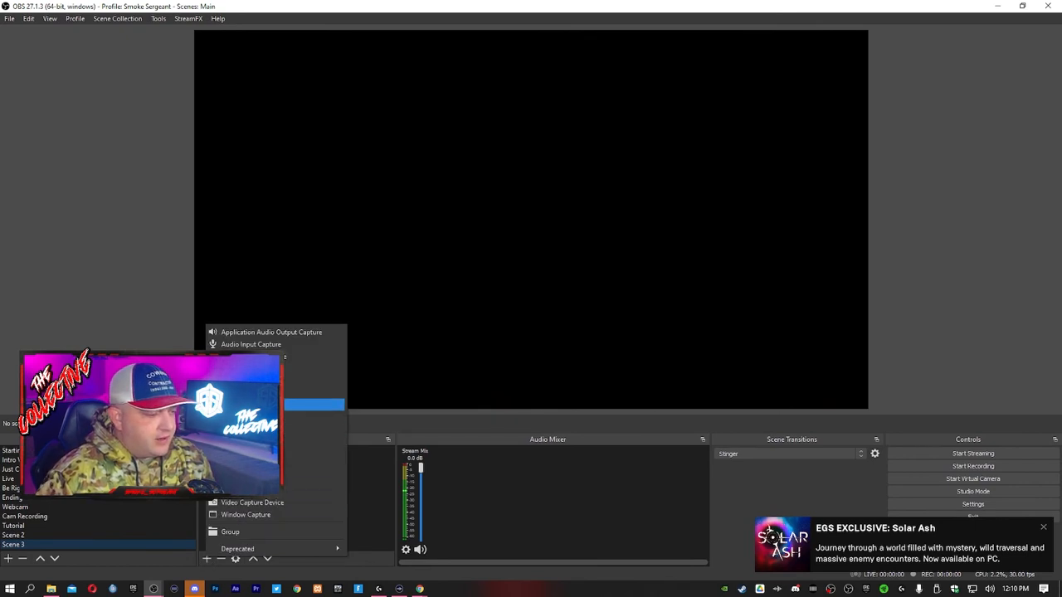
pyautogui.click(311, 370)
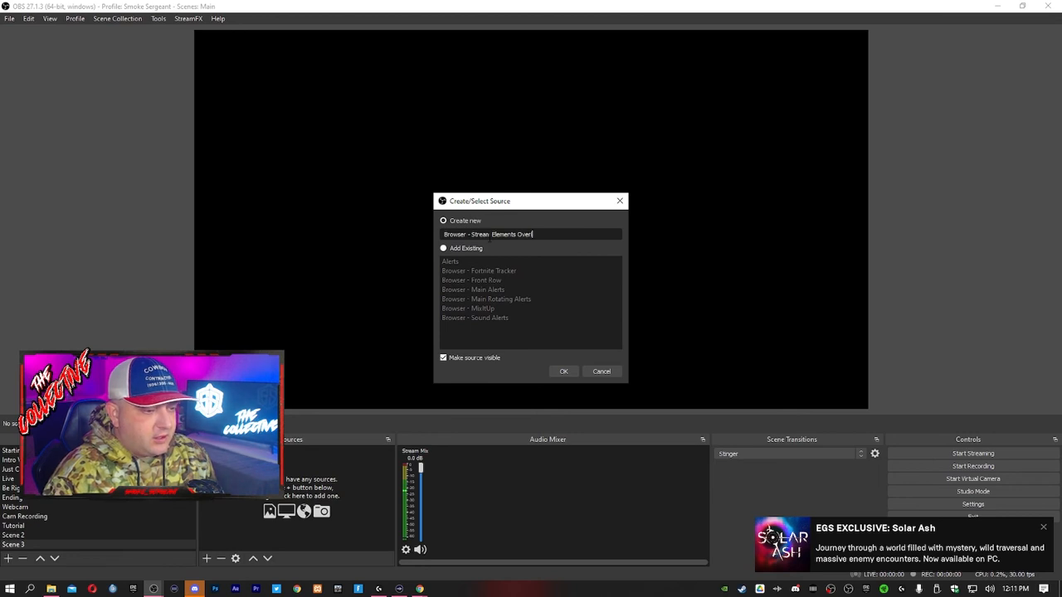
pyautogui.click(562, 371)
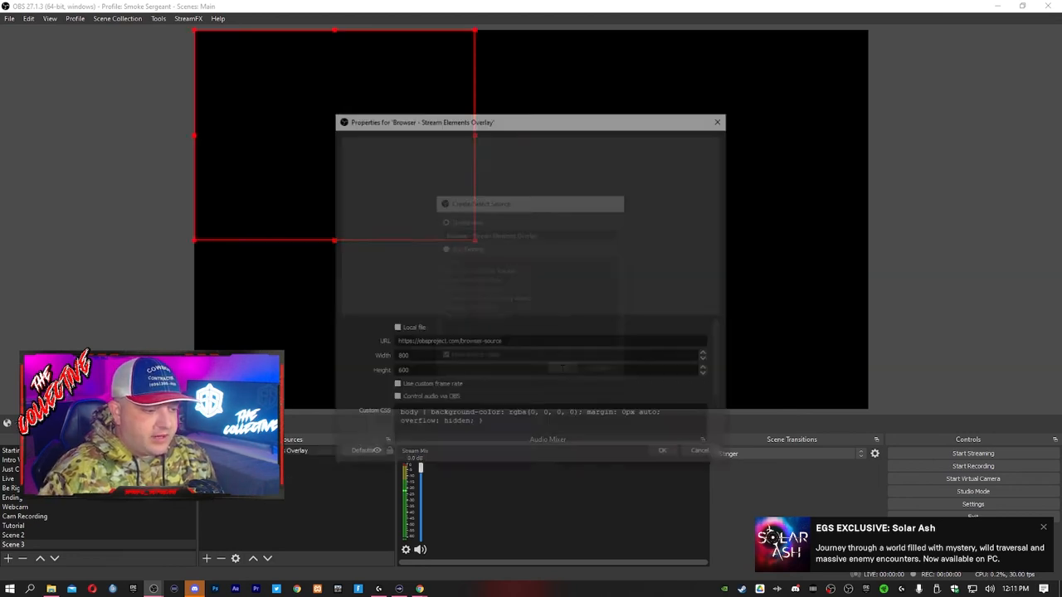
# Paste the overlay's tokenised link as the browser source's URL and set its size to 1920 by 1080
pyautogui.moveTo(502, 342); pyautogui.dragTo(377, 341)
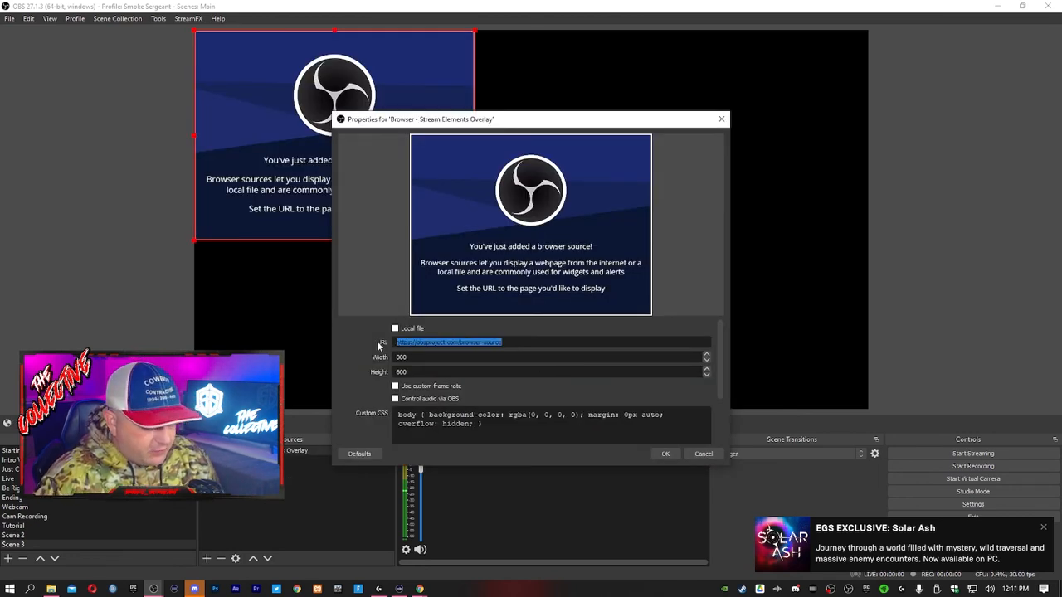
pyautogui.hotkey('ctrl', 'v')
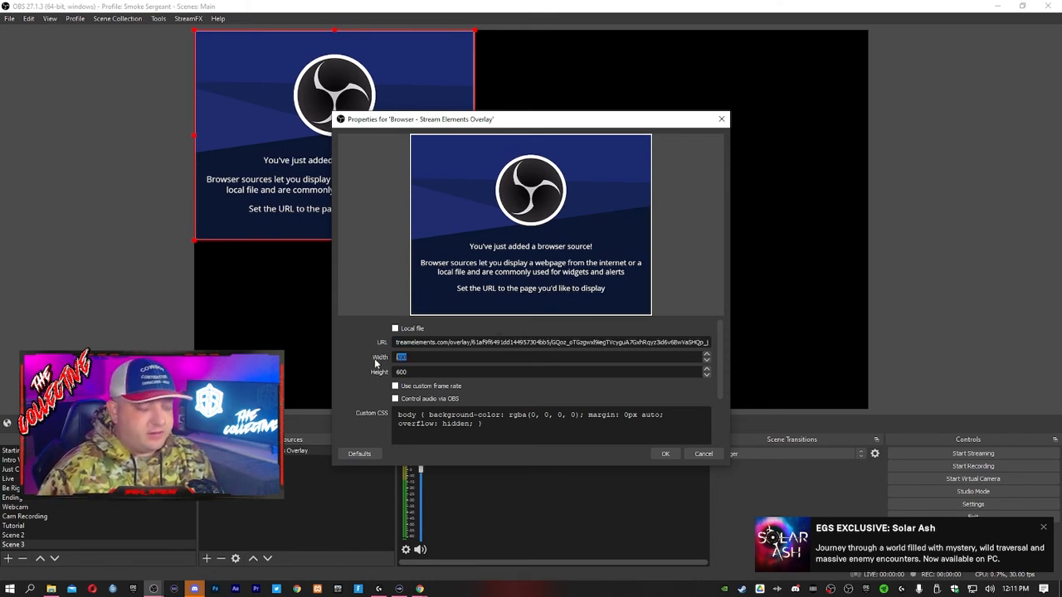
pyautogui.write('19201080')
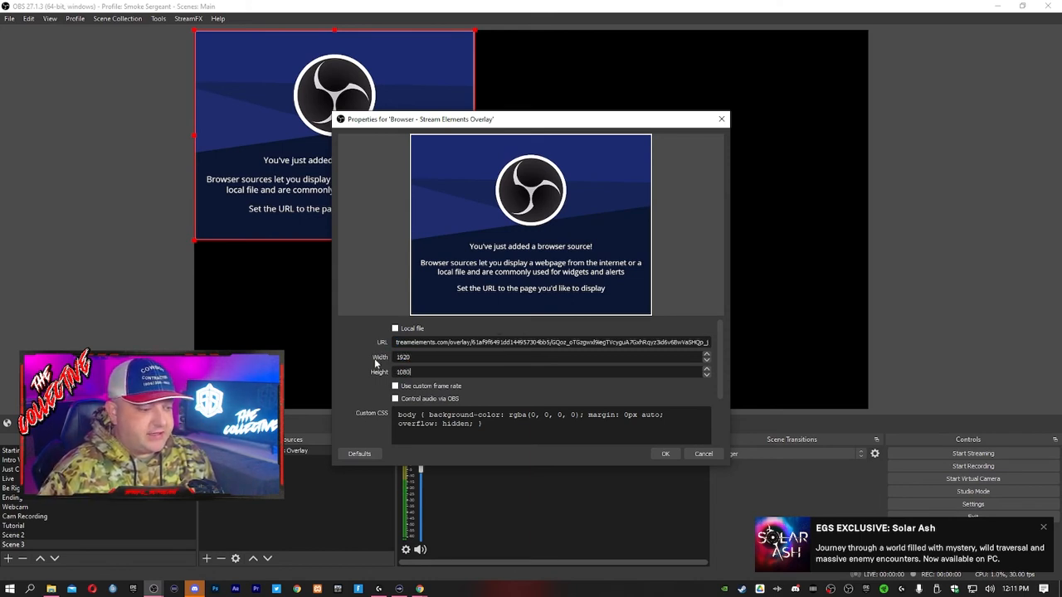
pyautogui.click(664, 454)
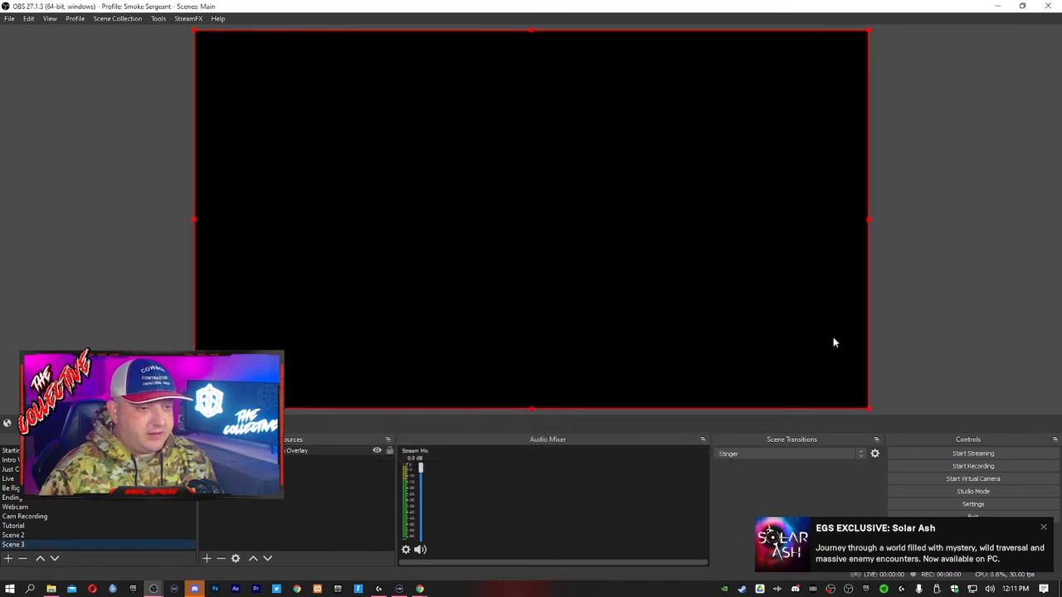
pyautogui.click(950, 319)
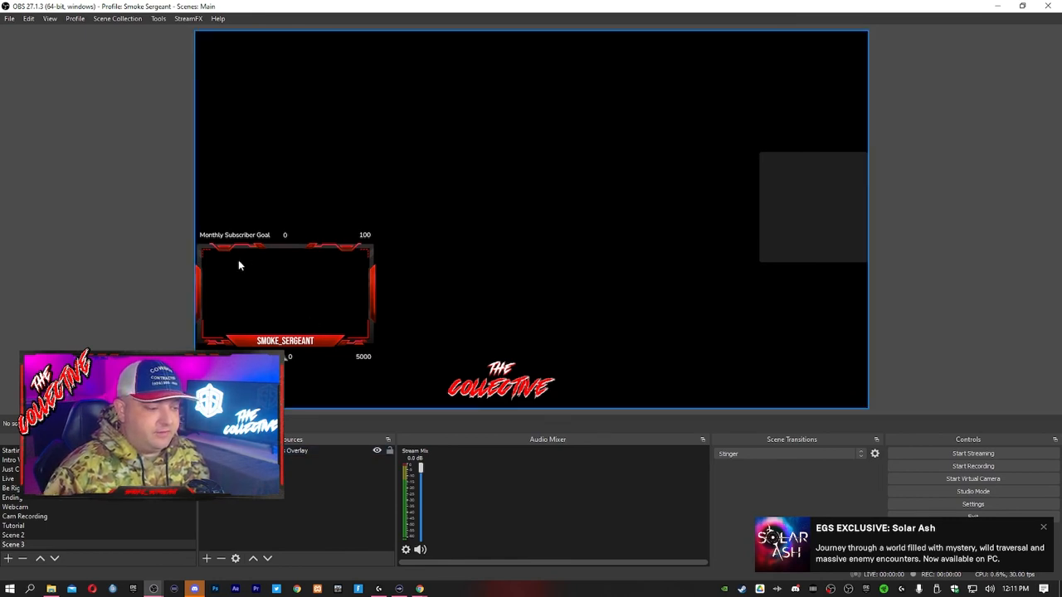
# Arrange OBS and the browser with the StreamElements Live Overlay editor side by side, each filling half the screen
pyautogui.moveTo(353, 7); pyautogui.dragTo(0, 52)
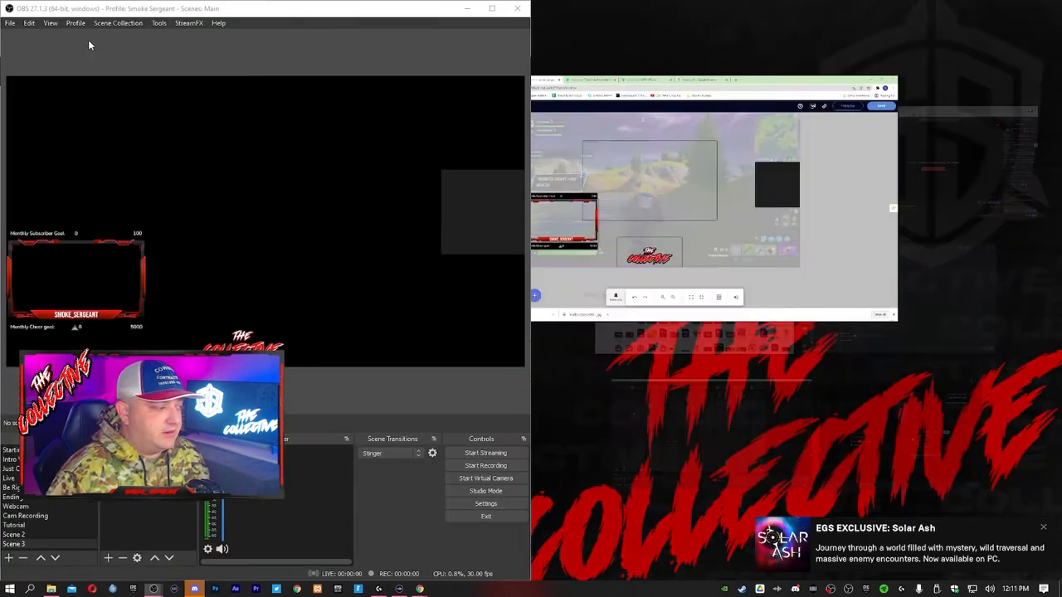
pyautogui.click(775, 137)
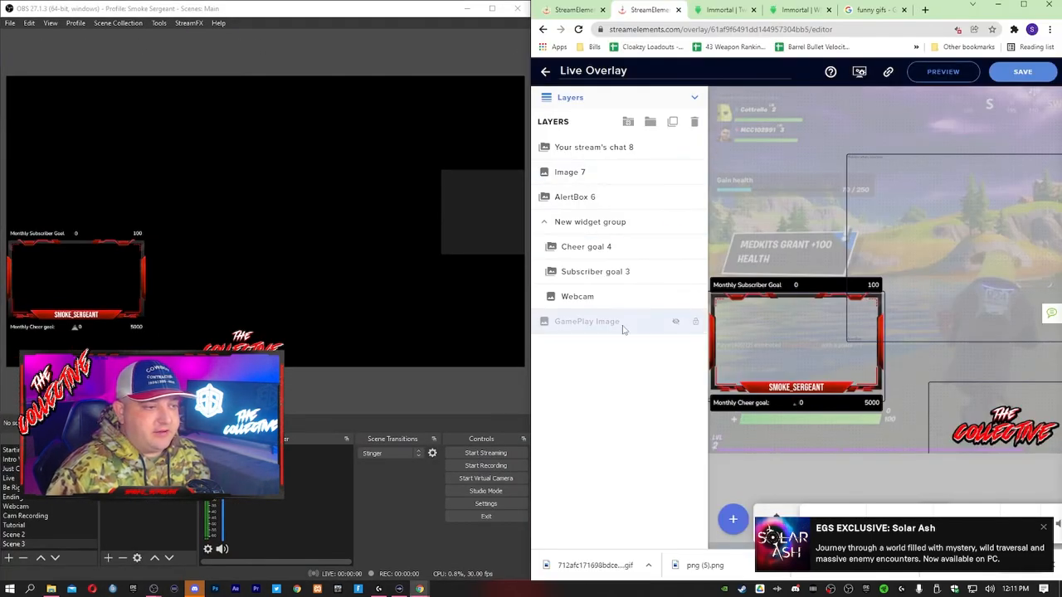
pyautogui.rightClick(662, 11)
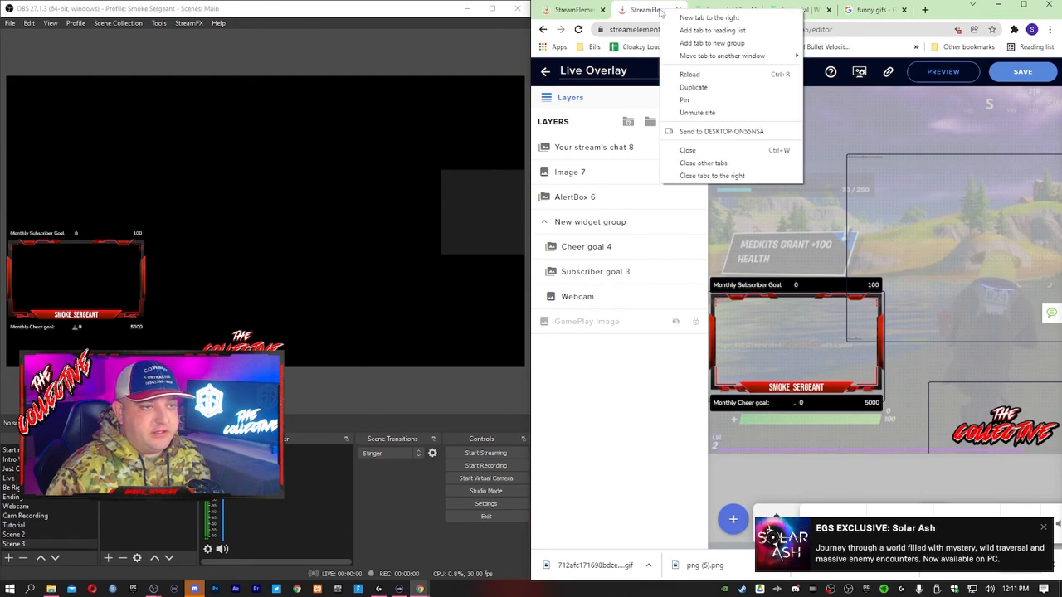
pyautogui.click(646, 48)
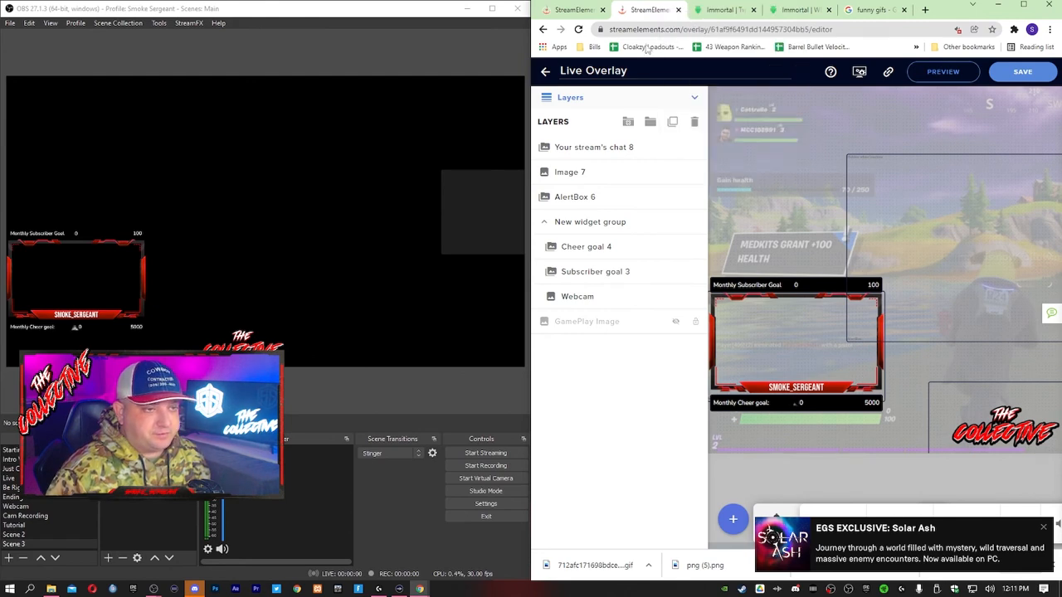
# Dismiss the game notification and emulate a follower event in the overlay editor with live preview on stream enabled
pyautogui.click(735, 522)
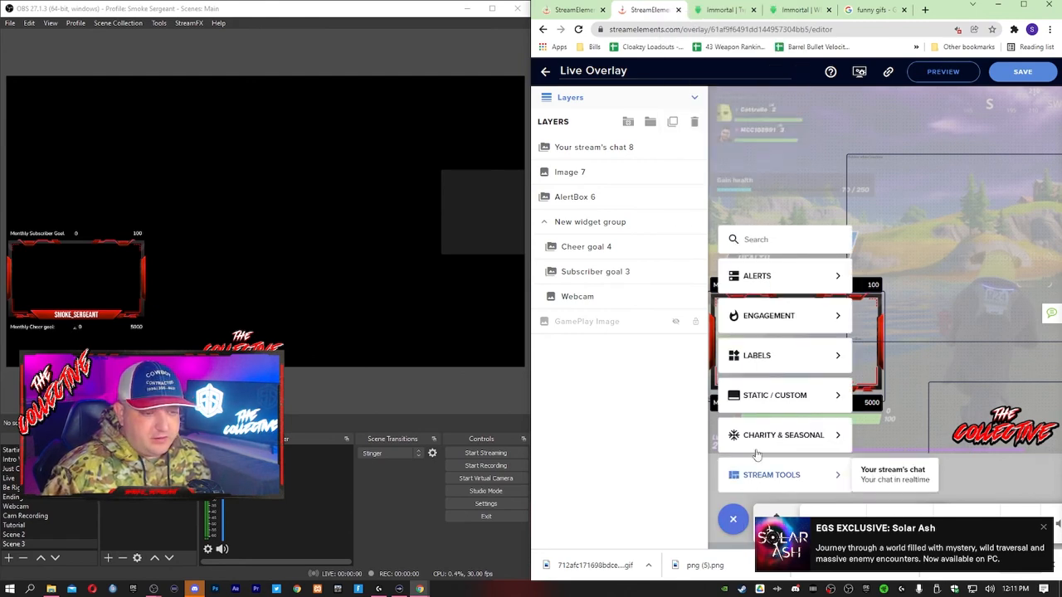
pyautogui.click(1045, 528)
pyautogui.click(782, 528)
pyautogui.click(782, 528)
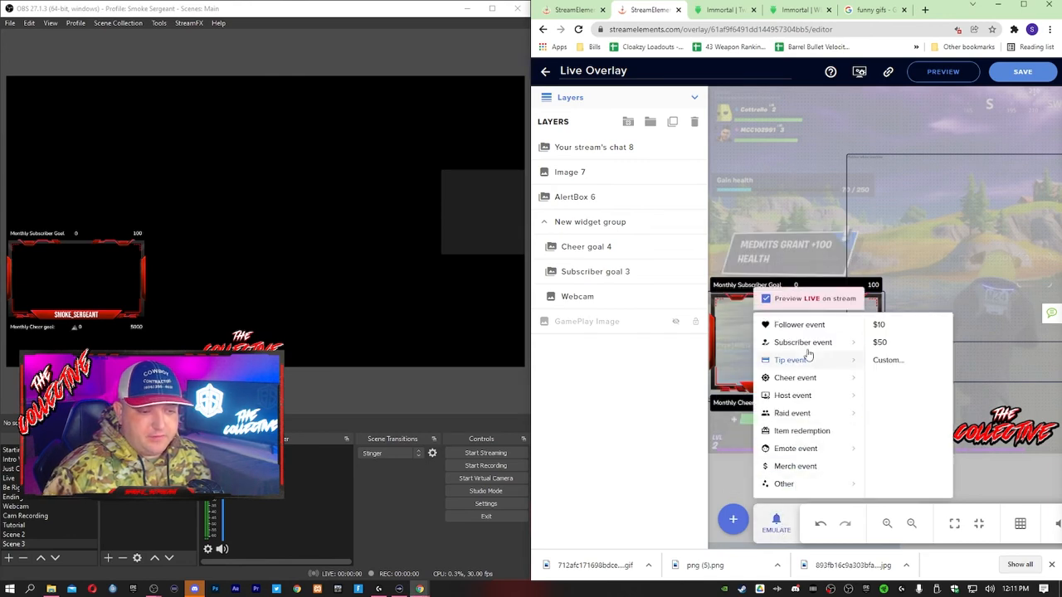
pyautogui.click(809, 327)
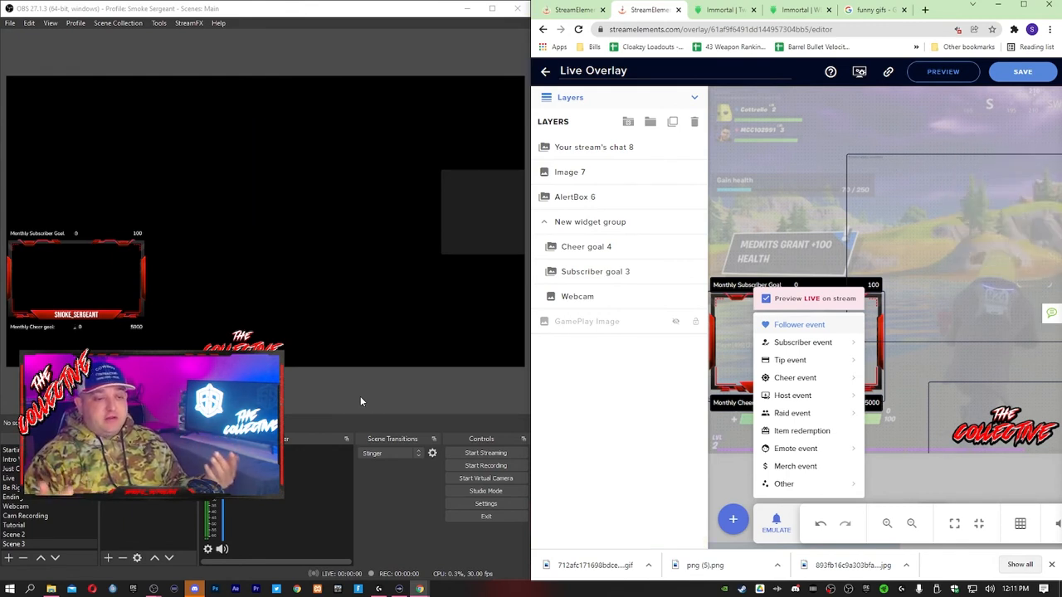
# Add the Fortnite gameplay screenshot from Downloads to OBS Scene 3 as a new image source, placed beneath the browser overlay
pyautogui.click(108, 558)
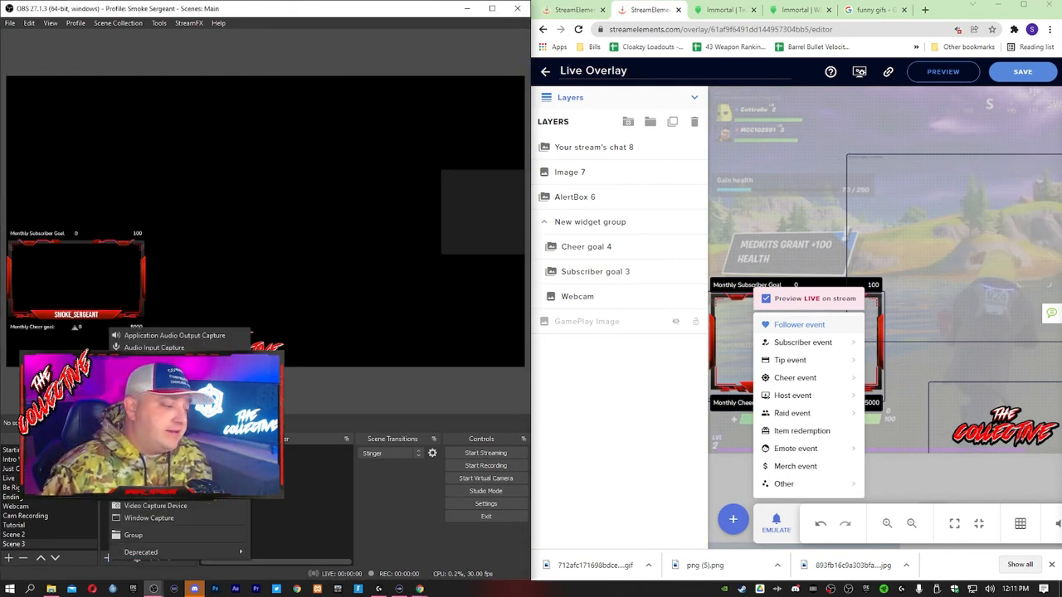
pyautogui.click(149, 421)
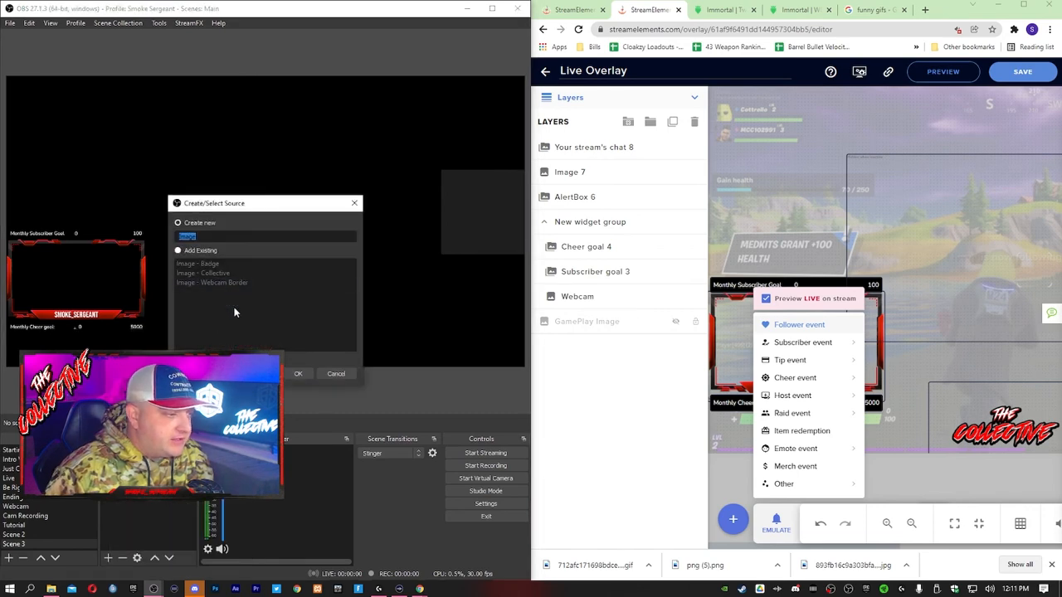
pyautogui.click(301, 379)
pyautogui.click(431, 374)
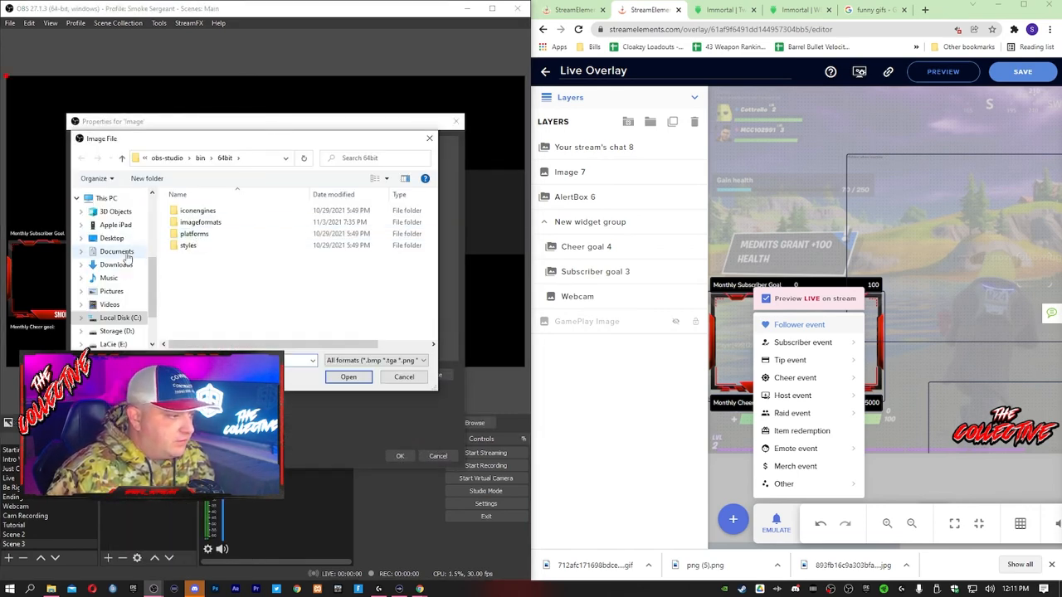
pyautogui.click(116, 265)
pyautogui.doubleClick(323, 253)
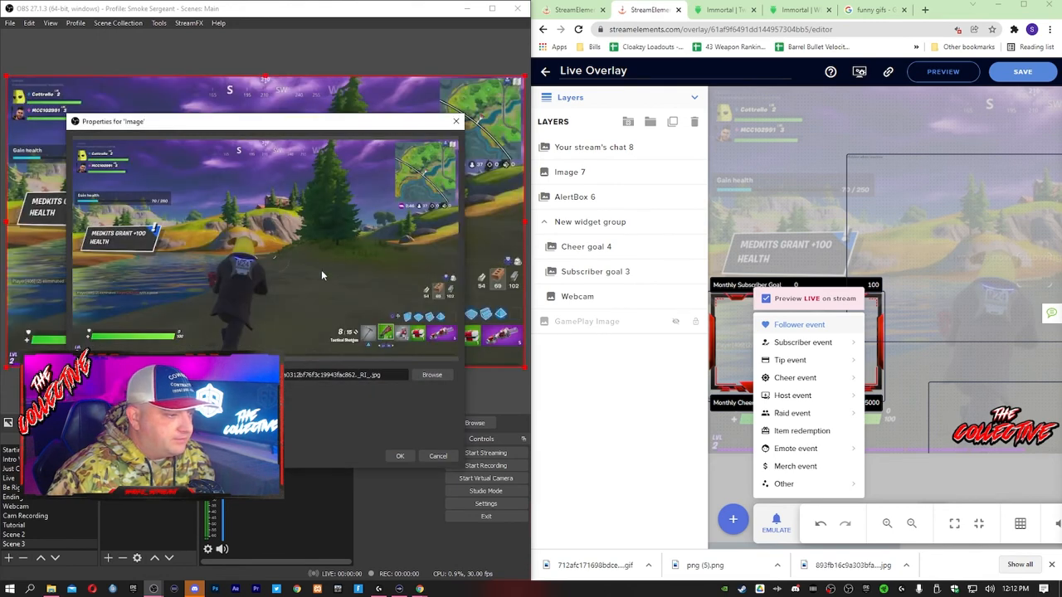
pyautogui.click(399, 455)
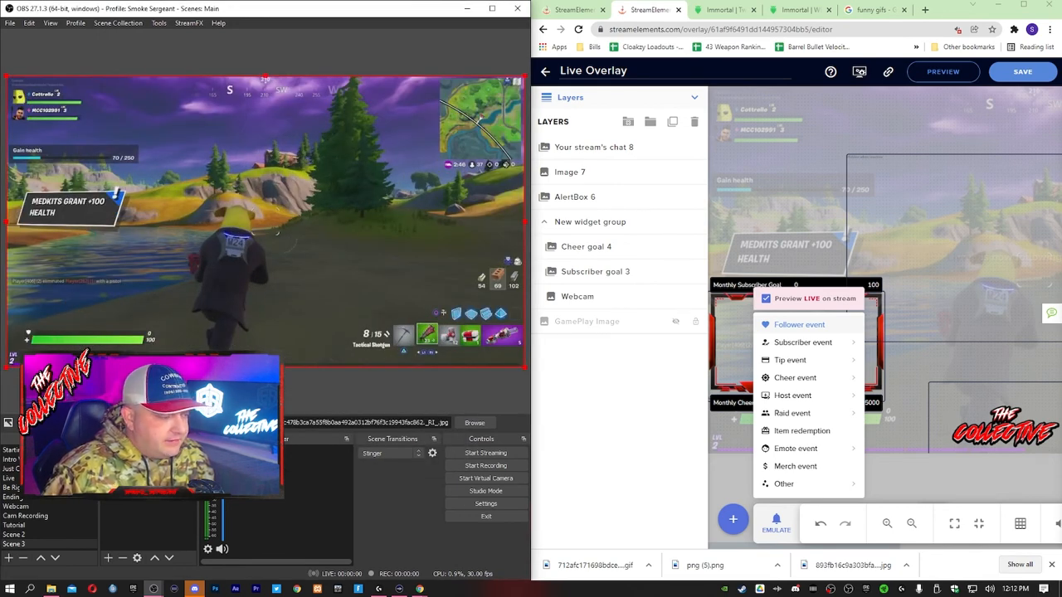
pyautogui.click(152, 503)
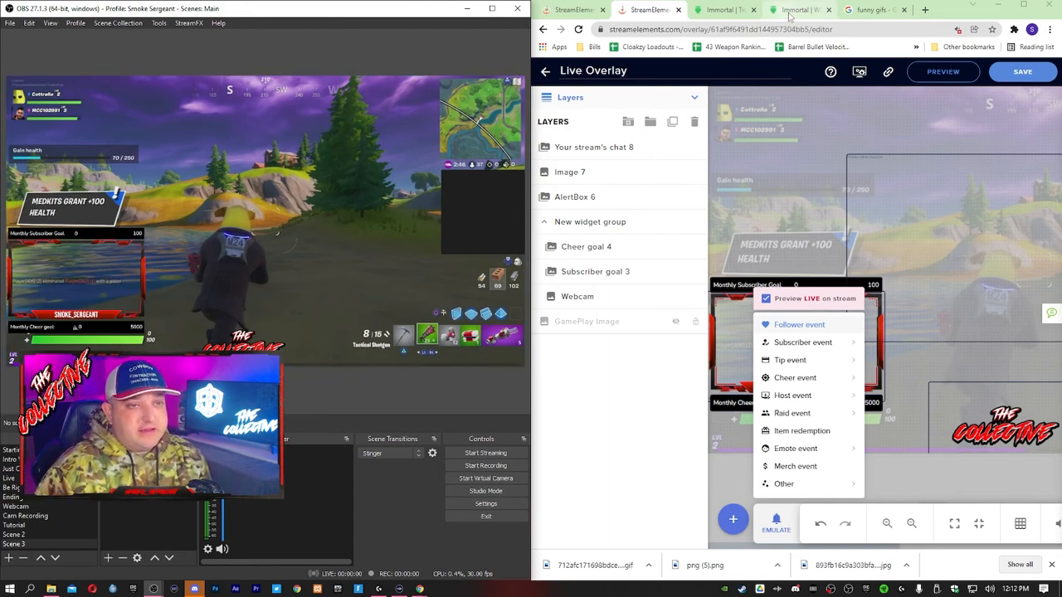
# Load twitch.tv in the browser in place of the GIF search and open the signed-in account's own channel page with its chat
pyautogui.click(871, 10)
pyautogui.click(857, 31)
pyautogui.write('twitch.tv')
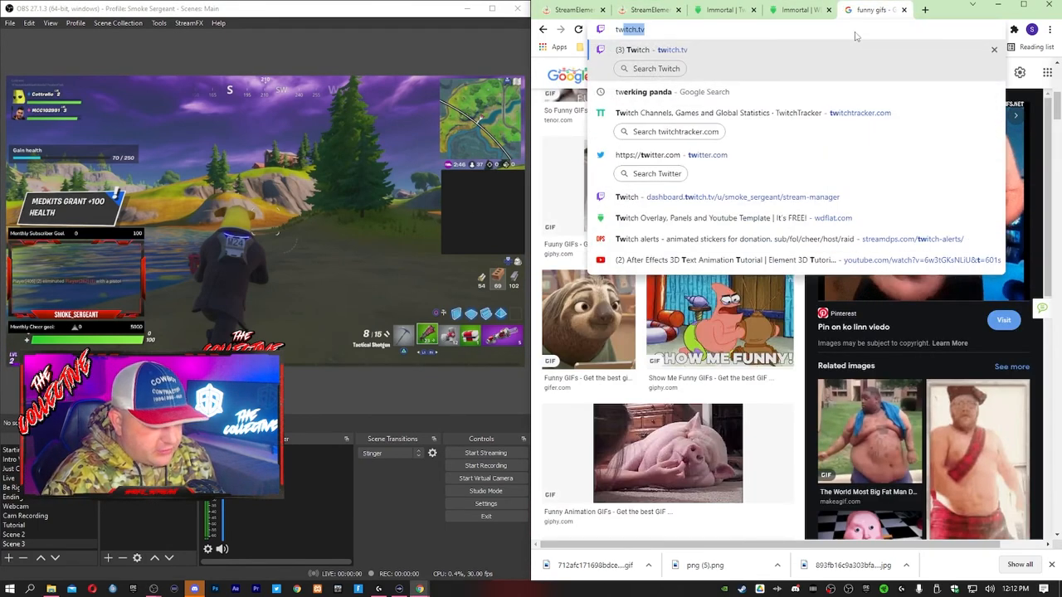
pyautogui.press('Return')
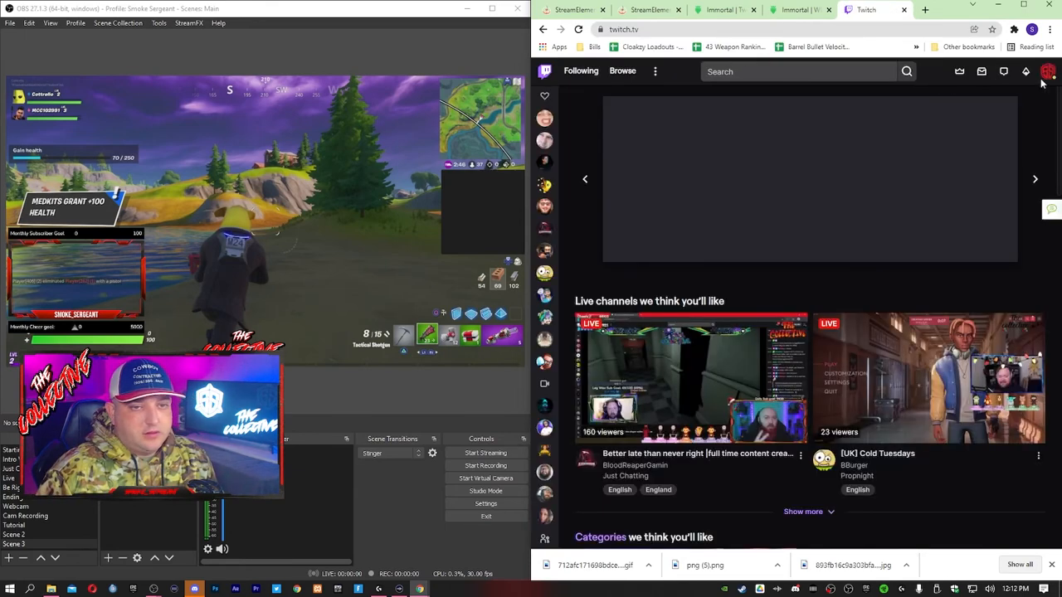
pyautogui.click(1048, 72)
pyautogui.click(989, 167)
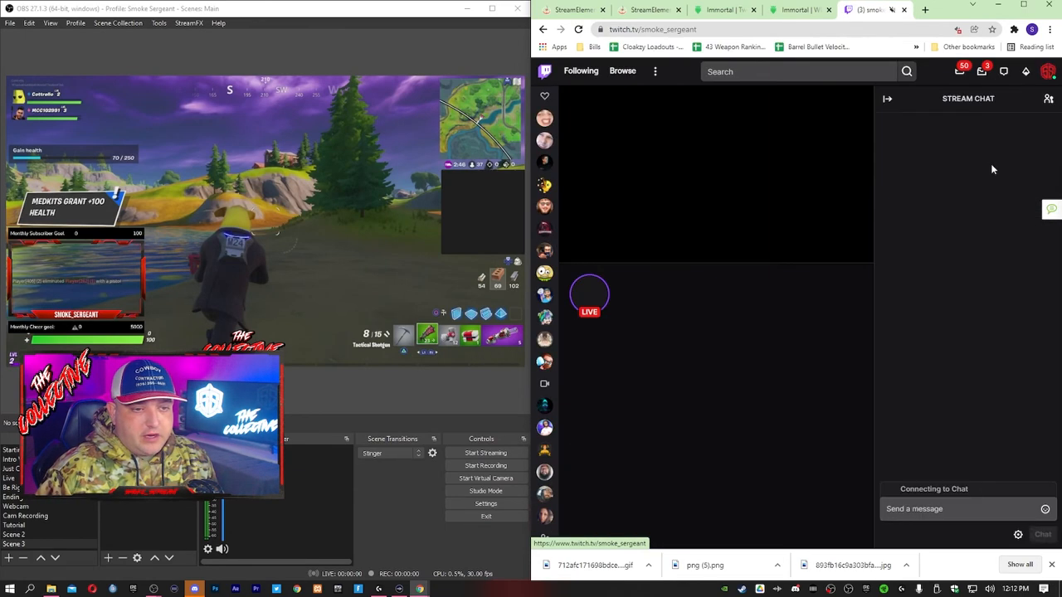
pyautogui.click(647, 377)
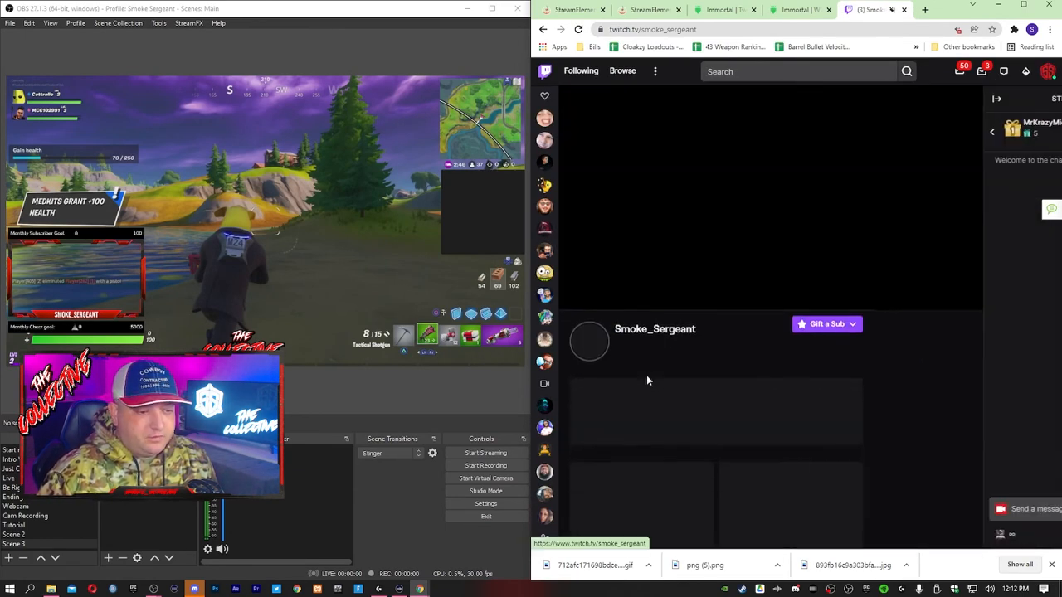
# Send the message "test" in the Twitch channel's stream chat
pyautogui.click(936, 502)
pyautogui.write('test')
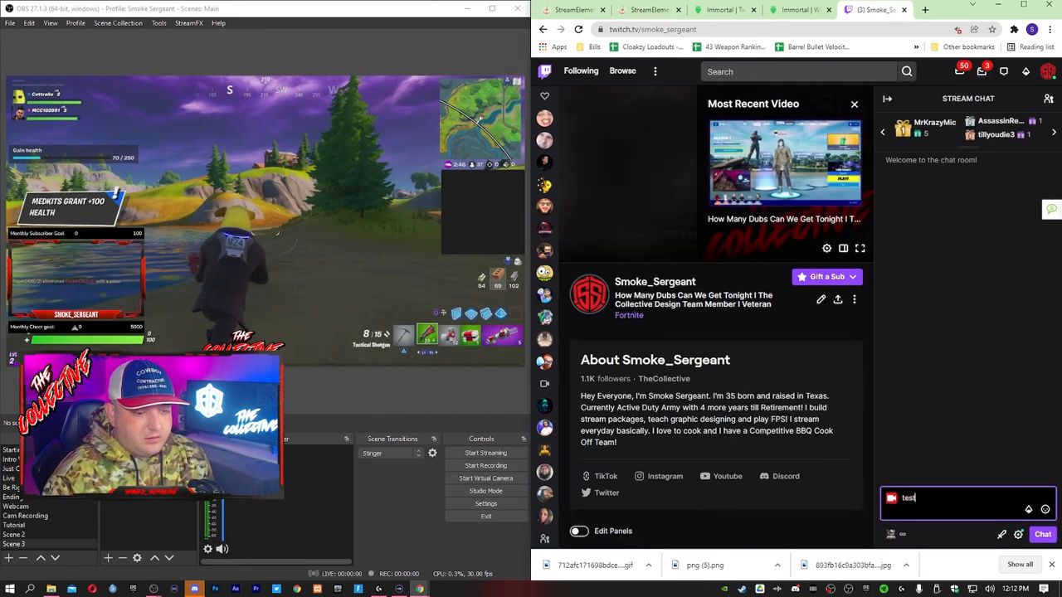
pyautogui.press('Return')
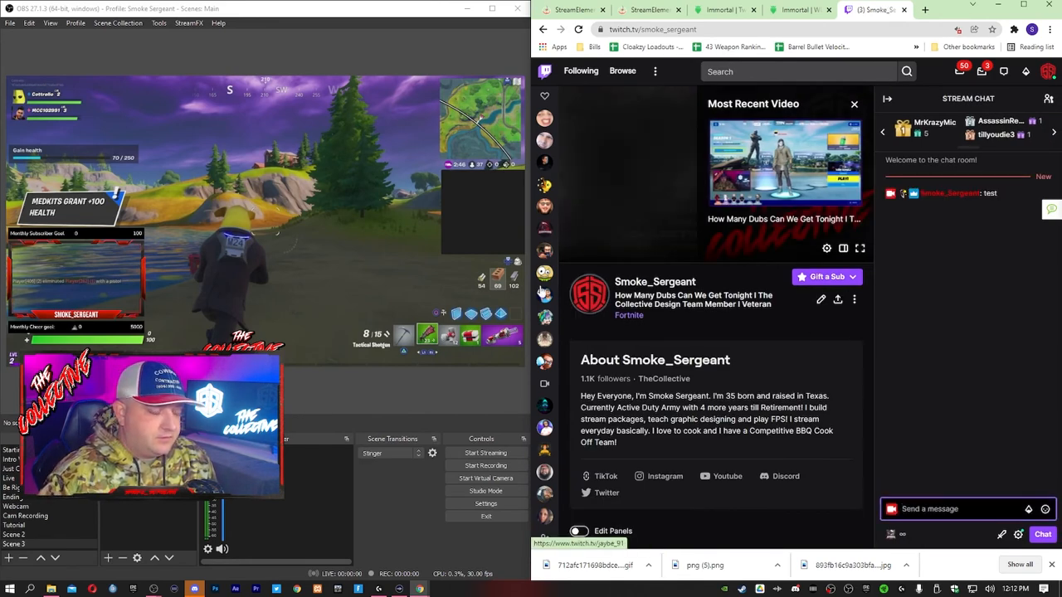